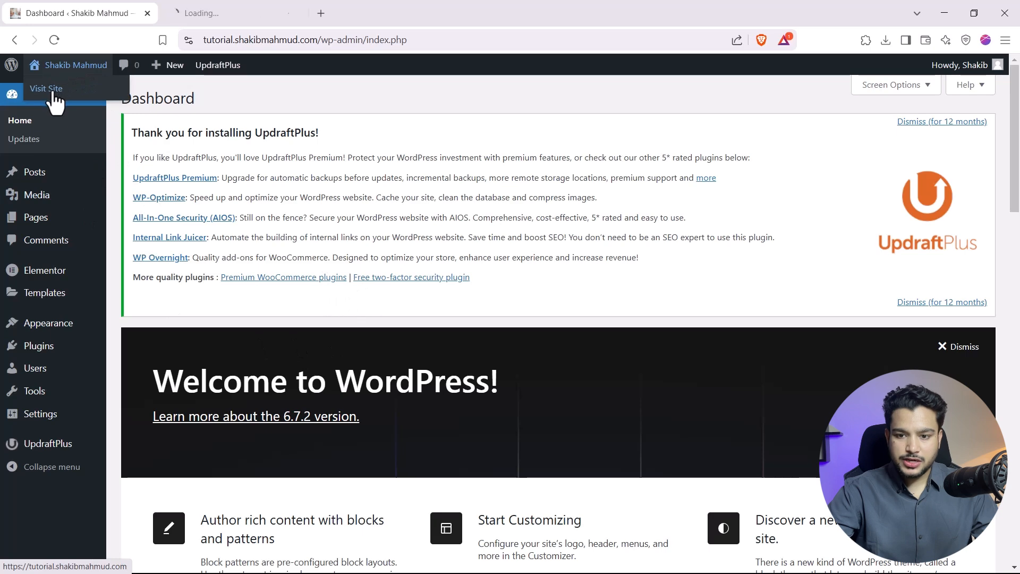
Switch to the site's front end and look over the Blog Tutorial home page and its header menu.
click(236, 6)
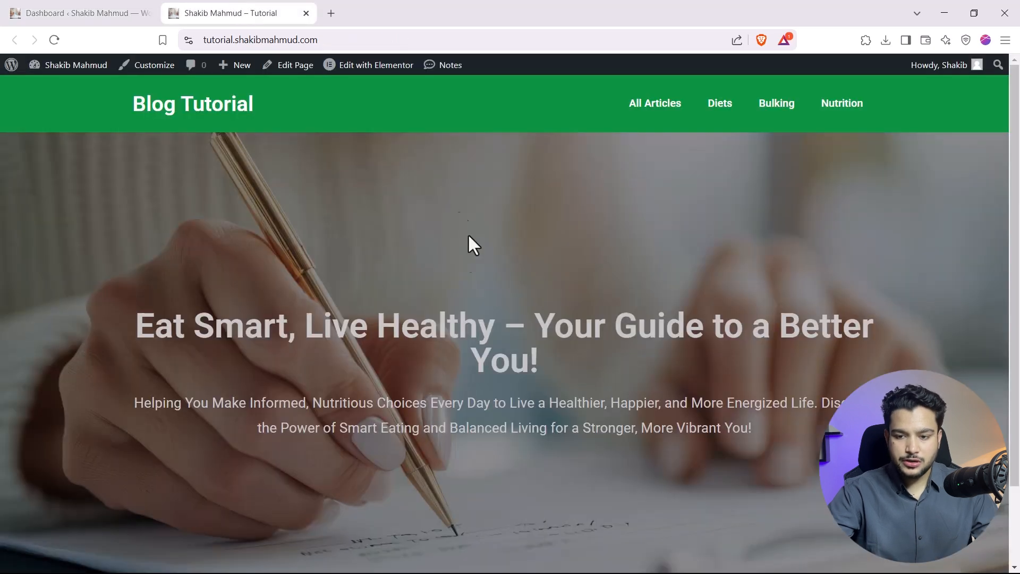
mouse_move(1019, 175)
mouse_down()
mouse_move(1019, 323)
mouse_move(1019, 170)
mouse_up()
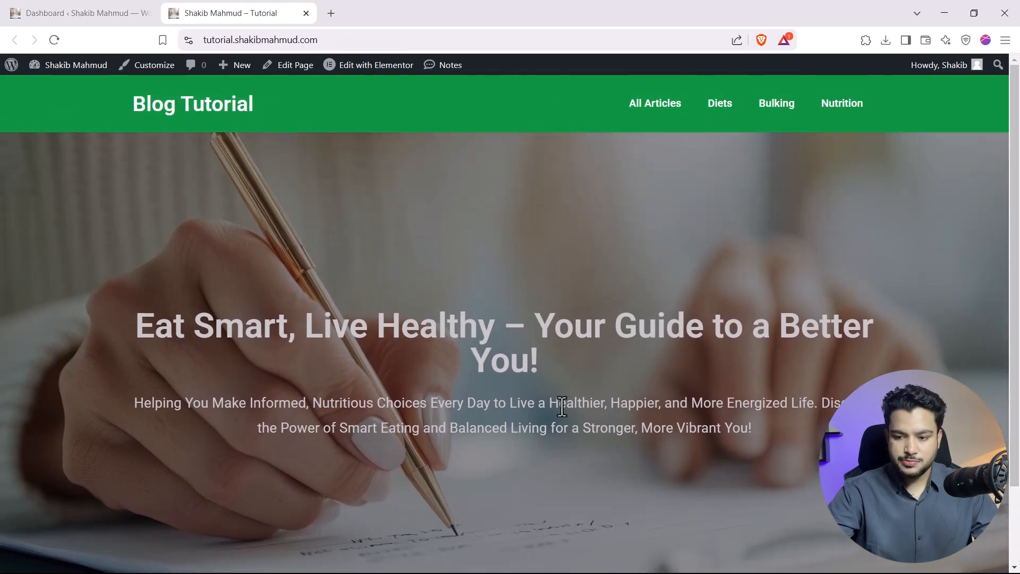
scroll(581, 426, down, 1)
scroll(581, 426, up, 1)
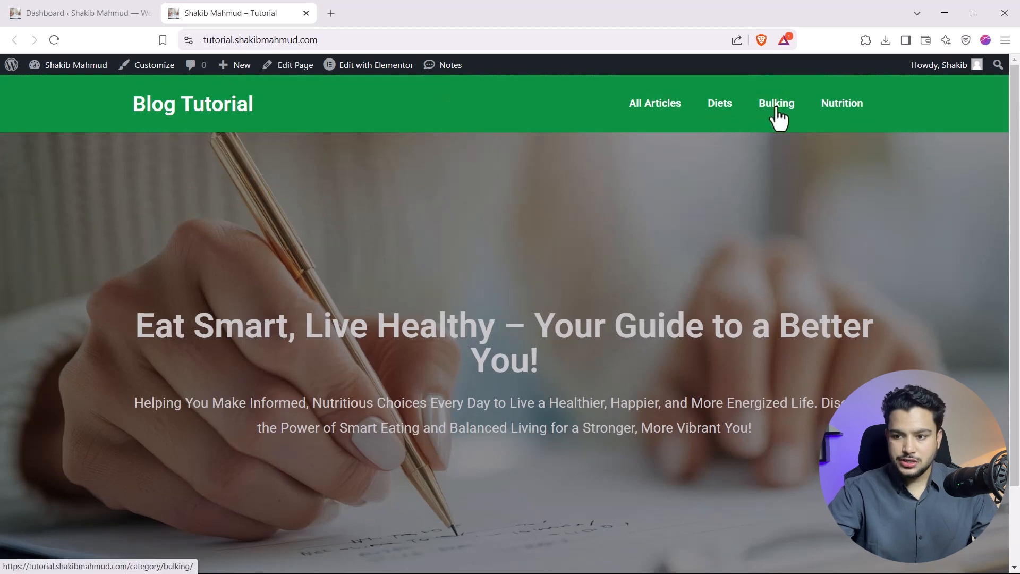
Return to the WordPress dashboard and review the list of all posts and the post categories.
click(37, 10)
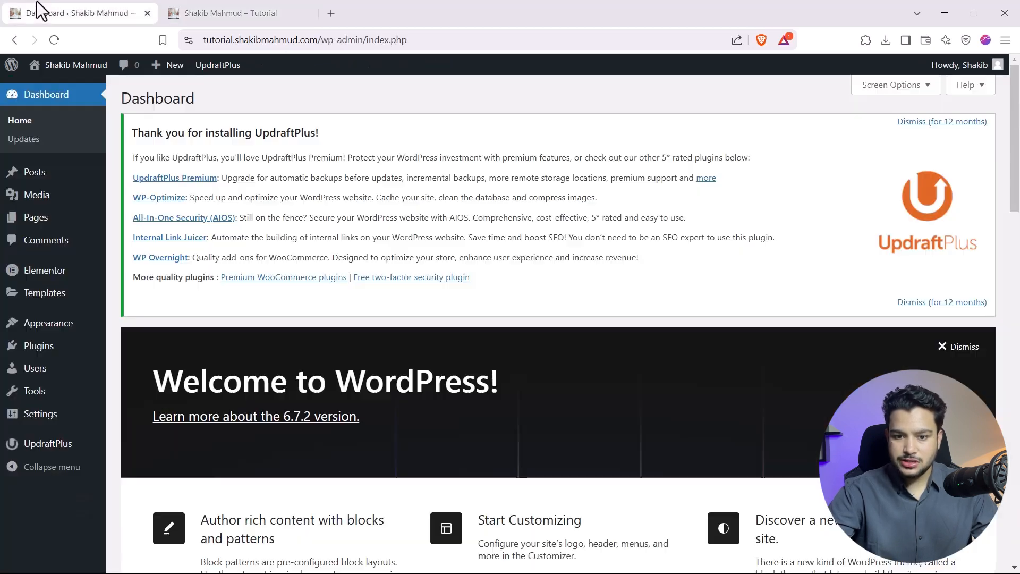
mouse_move(37, 177)
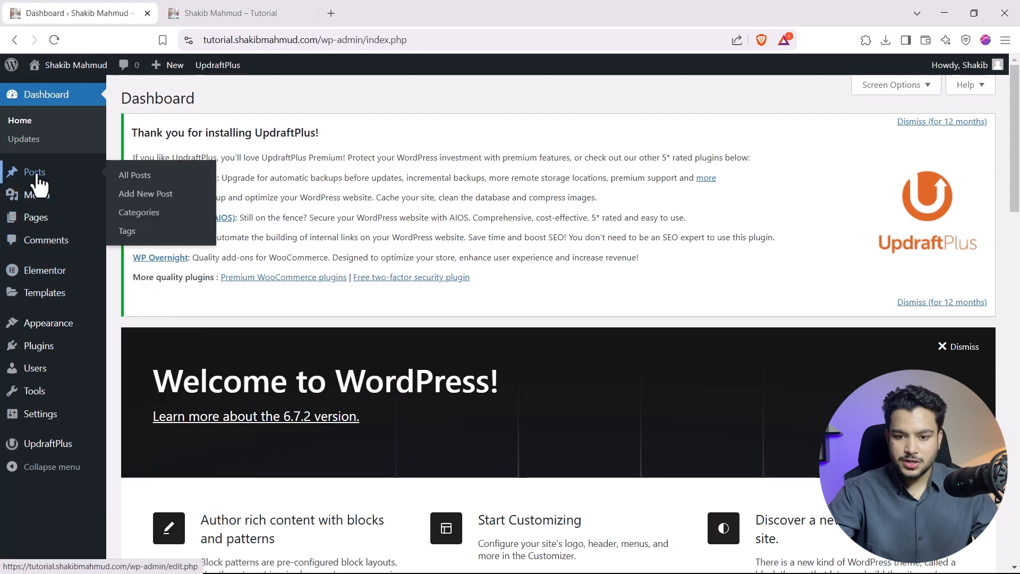
click(125, 179)
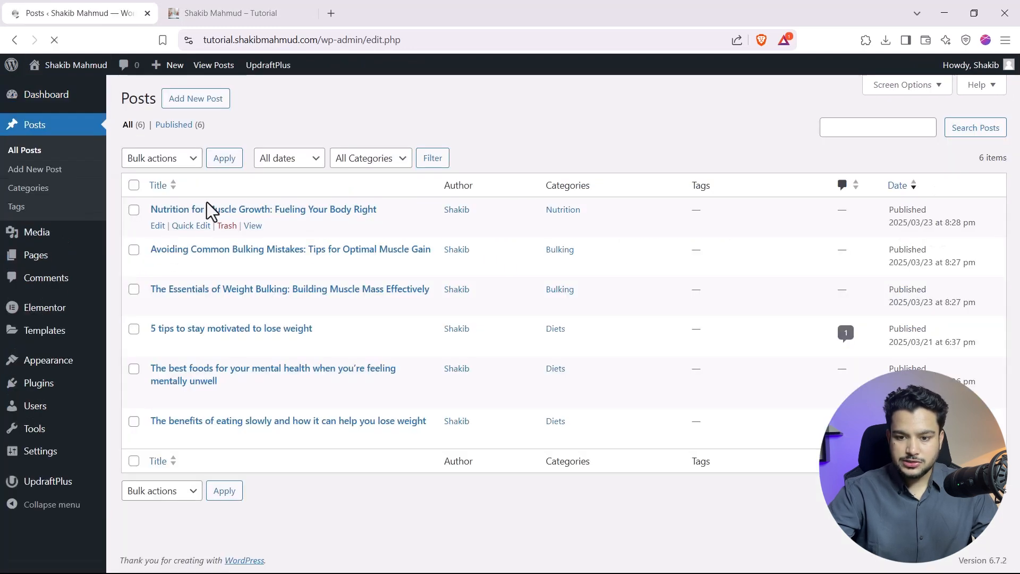
click(44, 192)
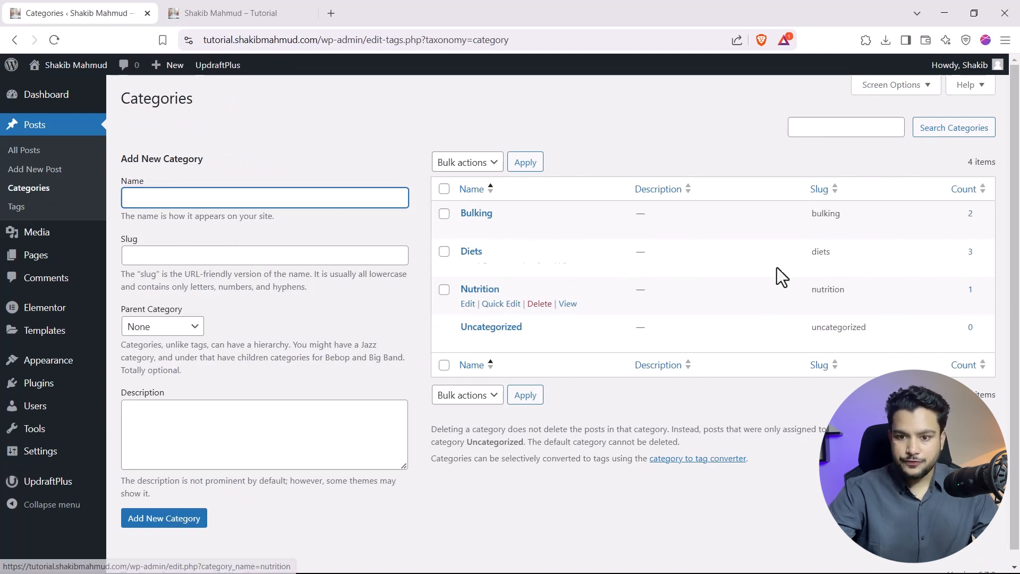
Open the Diets category page on the live site and examine its title banner and post cards.
click(222, 9)
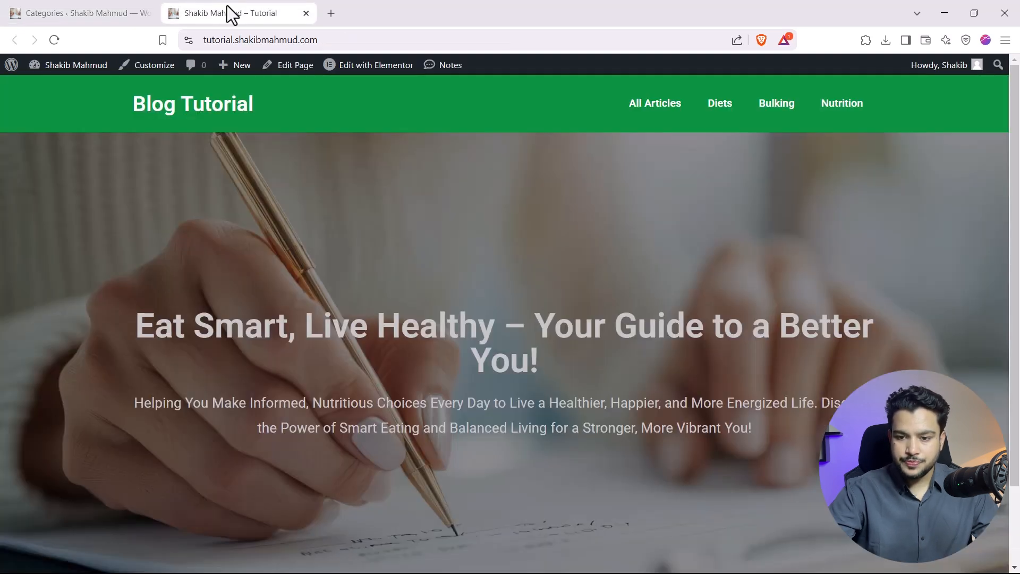
click(718, 113)
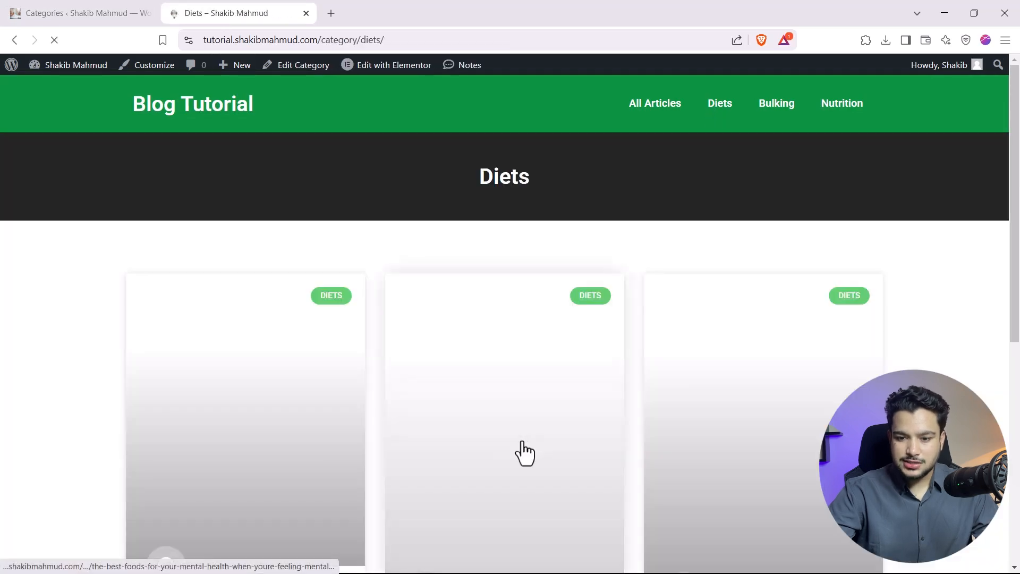
scroll(483, 246, down, 5)
scroll(383, 349, up, 5)
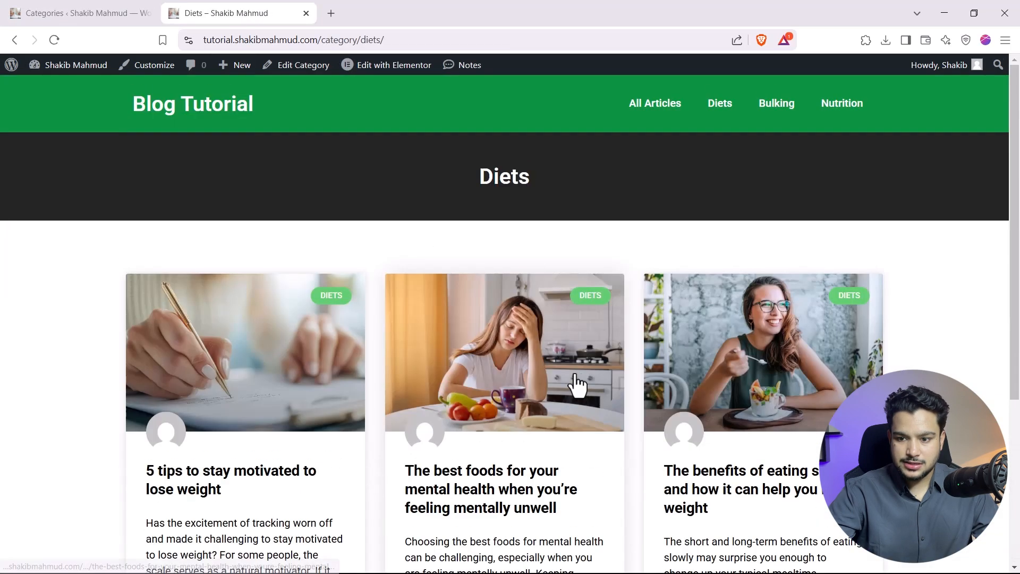
drag(478, 177, 555, 182)
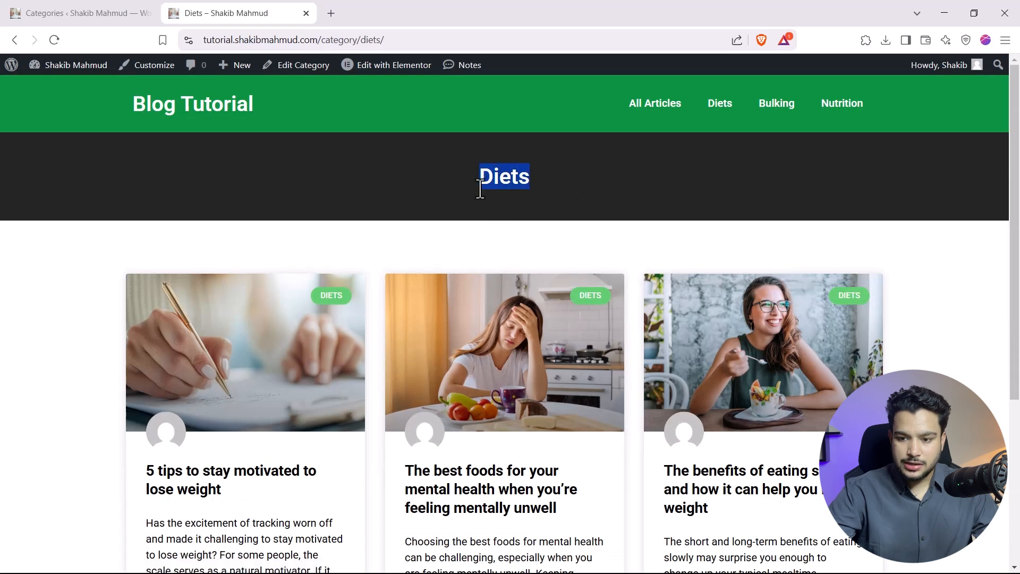
click(499, 191)
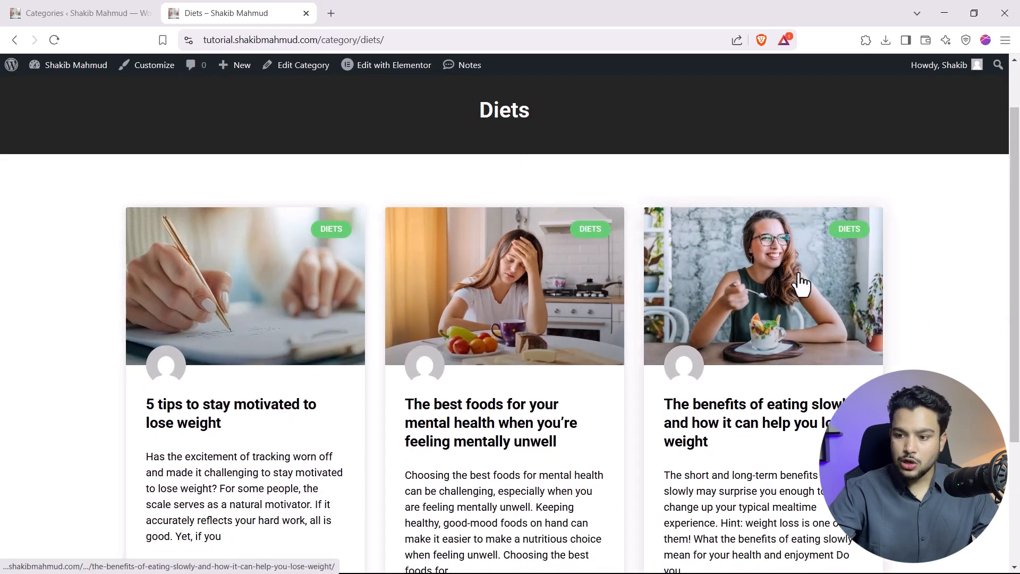
scroll(611, 330, down, 3)
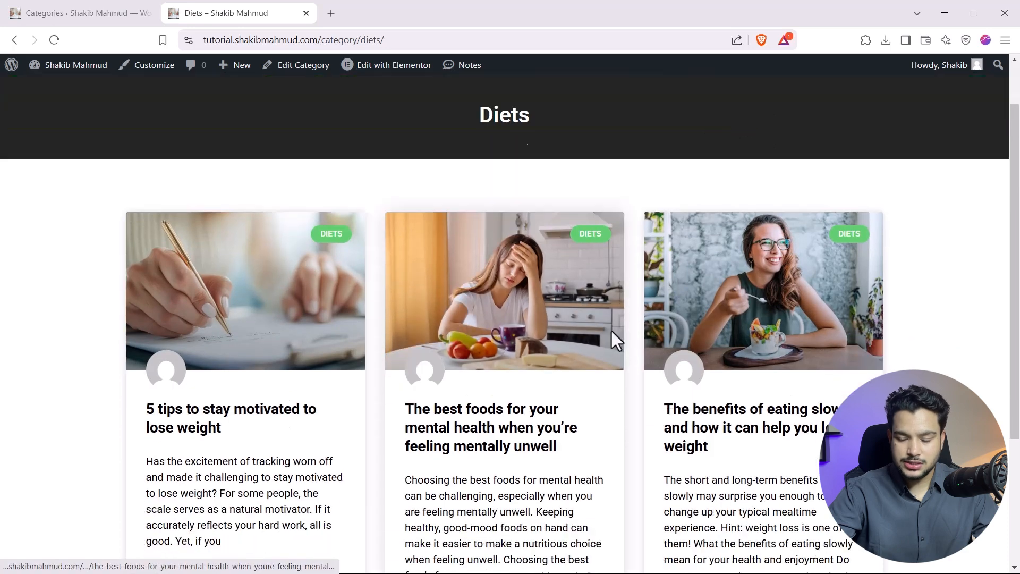
scroll(688, 337, up, 3)
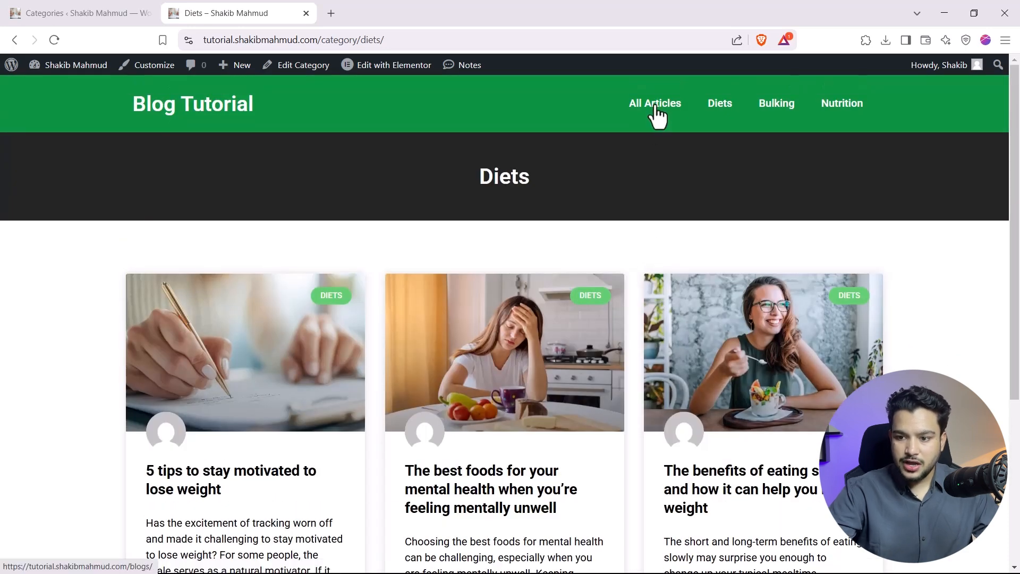
Open the All Articles page and examine how its post archive is laid out from start to end.
click(657, 107)
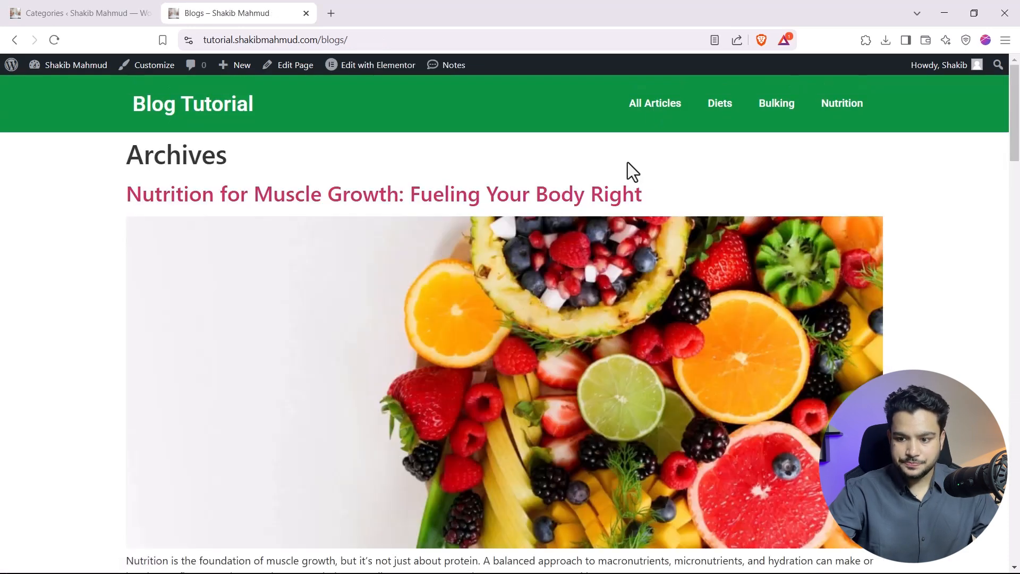
scroll(576, 243, down, 4)
scroll(574, 252, down, 5)
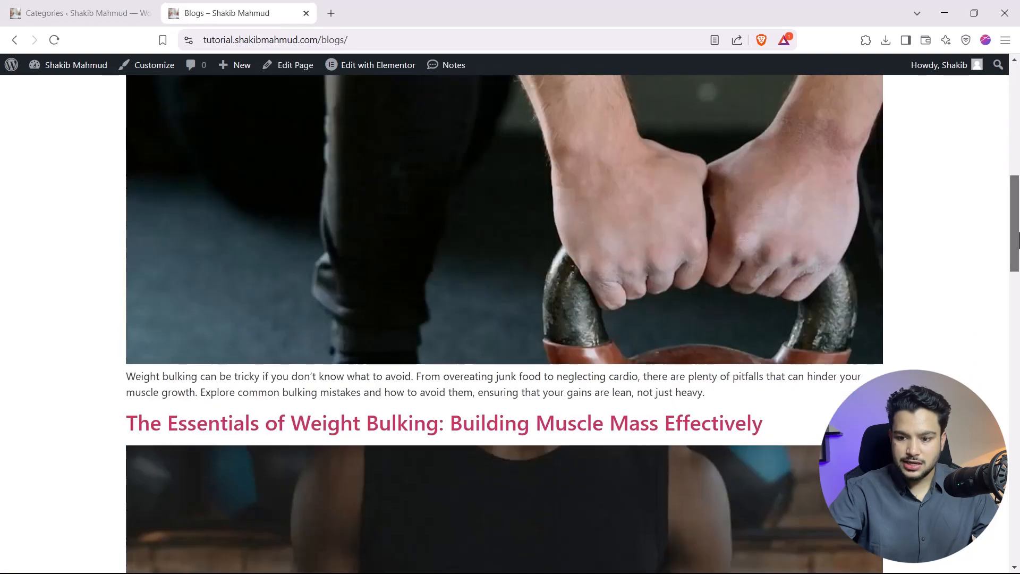
scroll(573, 252, down, 15)
scroll(410, 335, up, 20)
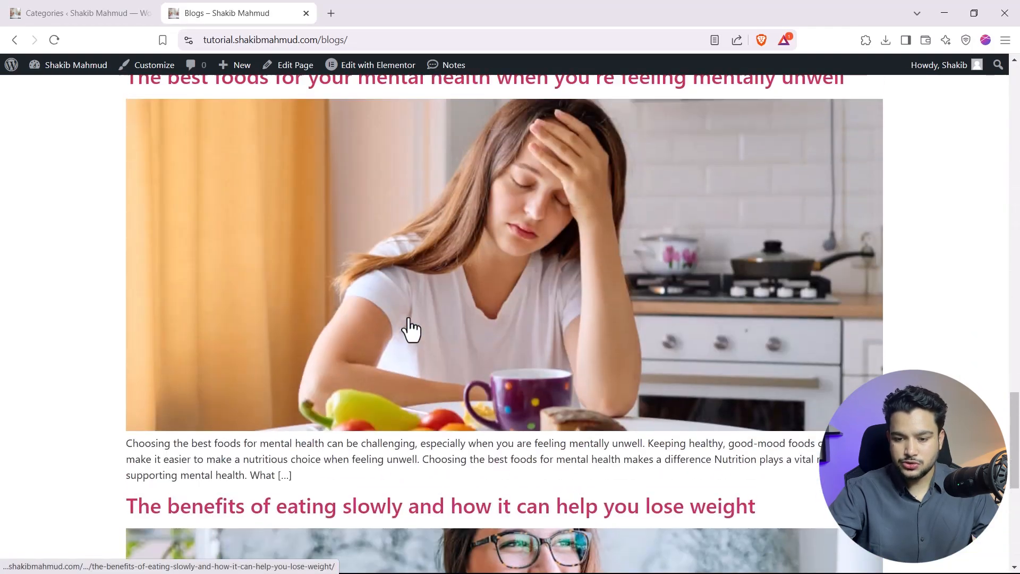
scroll(410, 329, up, 8)
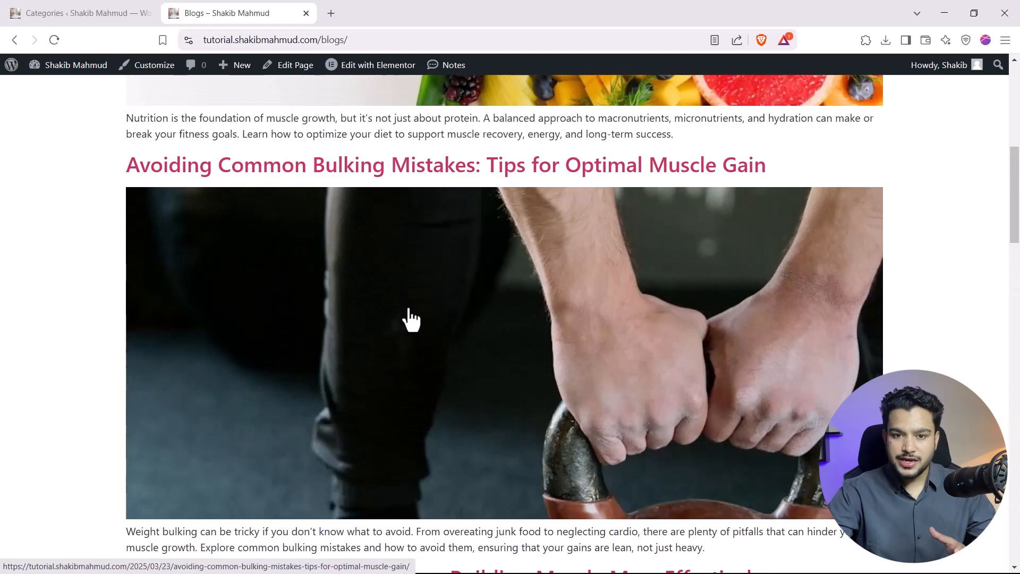
scroll(411, 319, up, 1)
scroll(410, 312, up, 7)
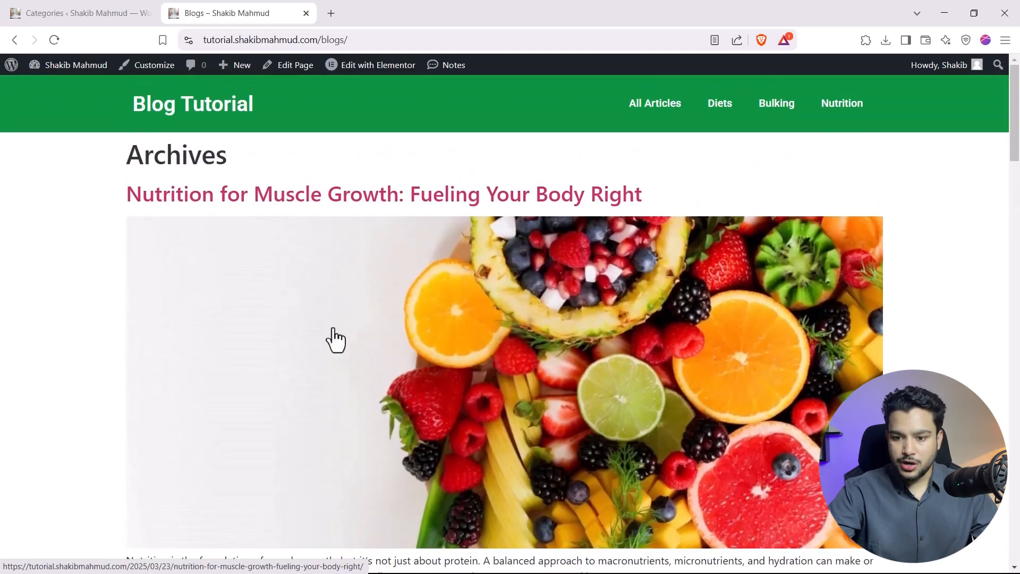
scroll(335, 339, down, 7)
scroll(584, 297, up, 7)
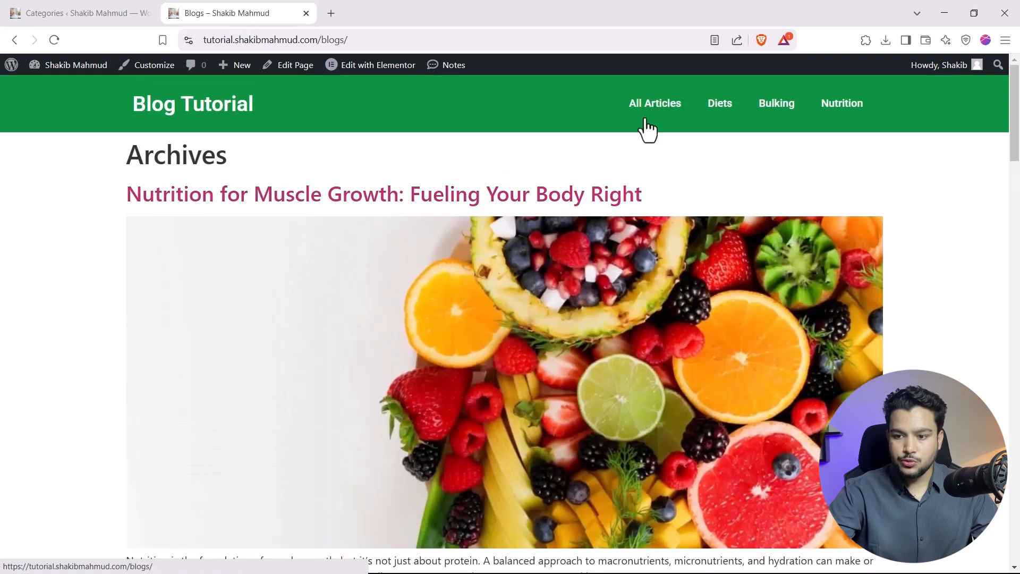
Open the Diets category page in a new browser tab and inspect its card grid down to the footer.
middle_click(719, 108)
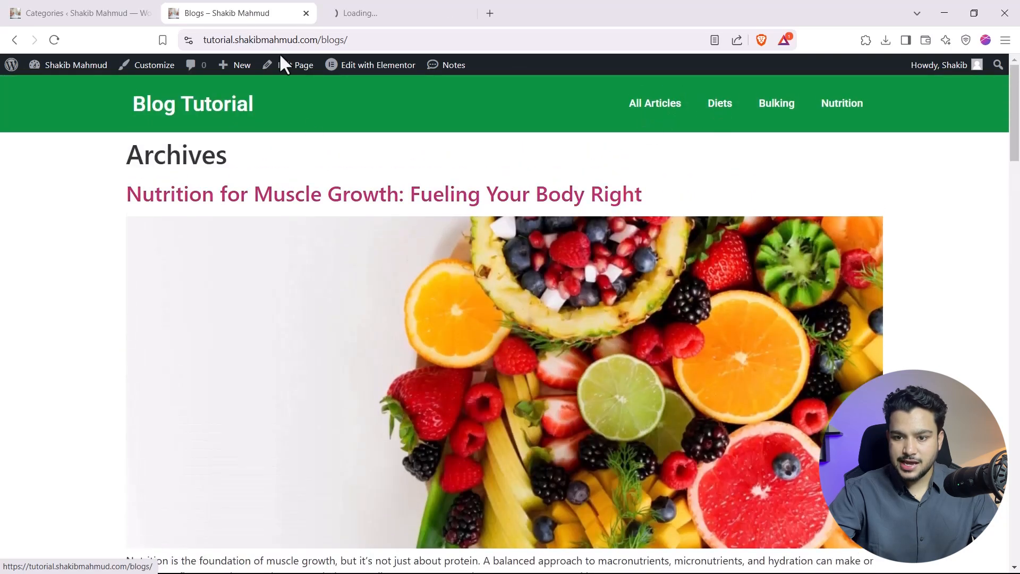
click(362, 11)
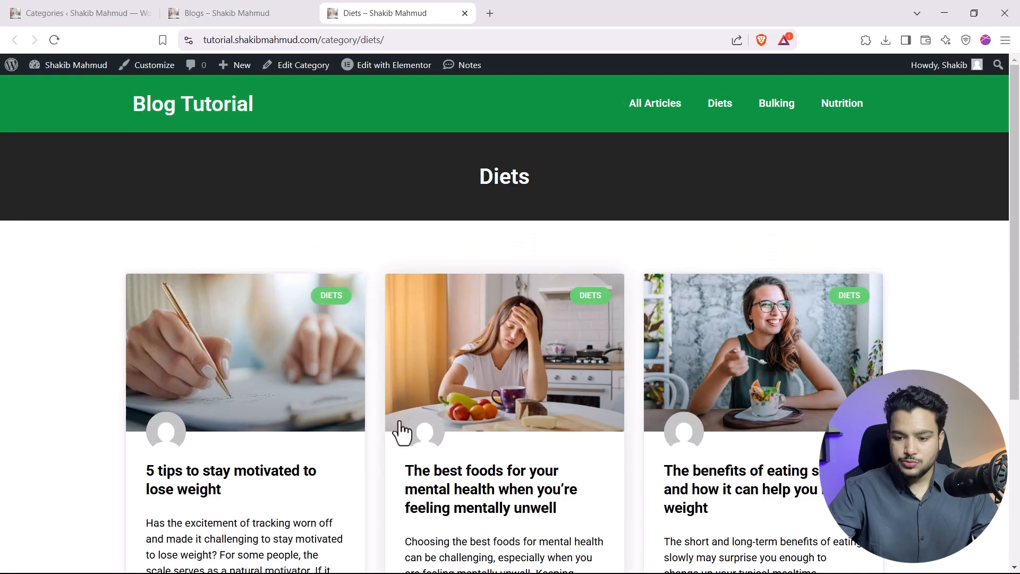
scroll(467, 421, down, 4)
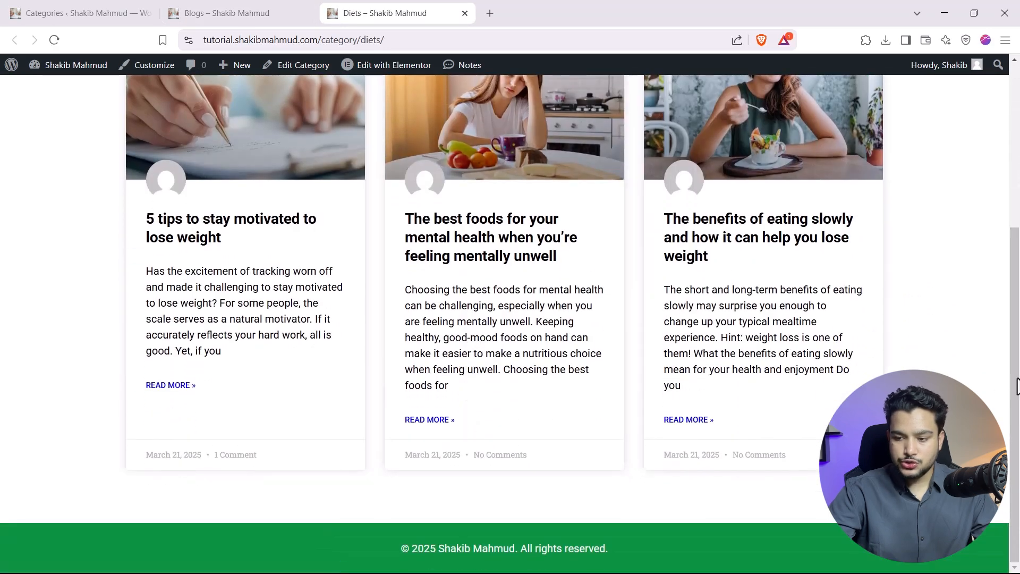
drag(1017, 385, 1019, 130)
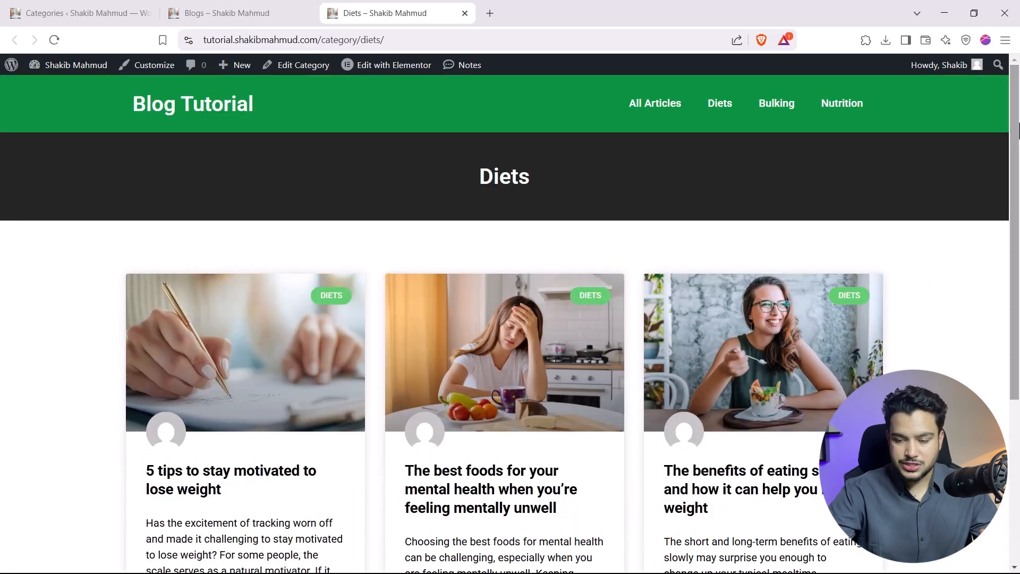
scroll(603, 340, down, 2)
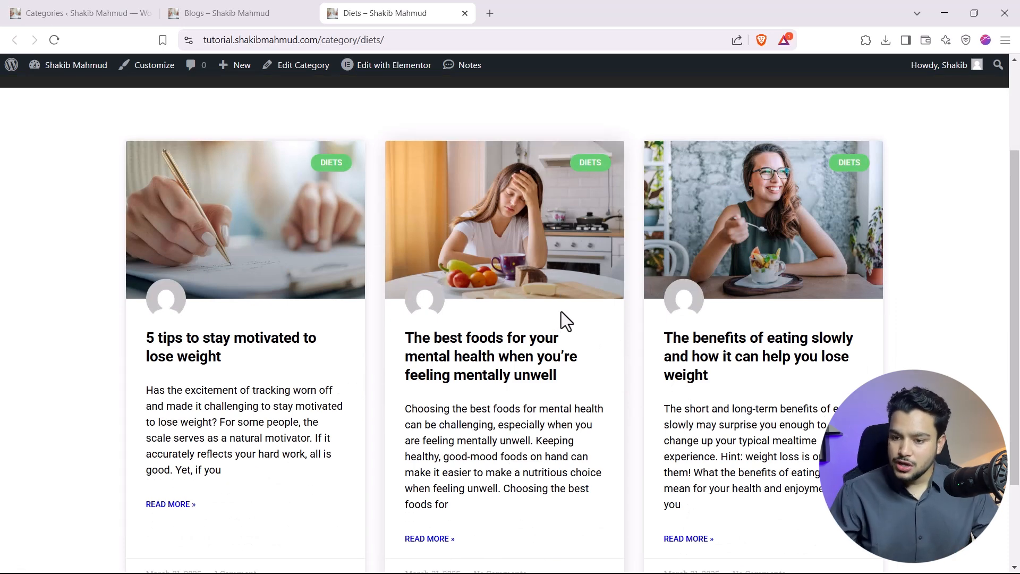
scroll(610, 325, up, 3)
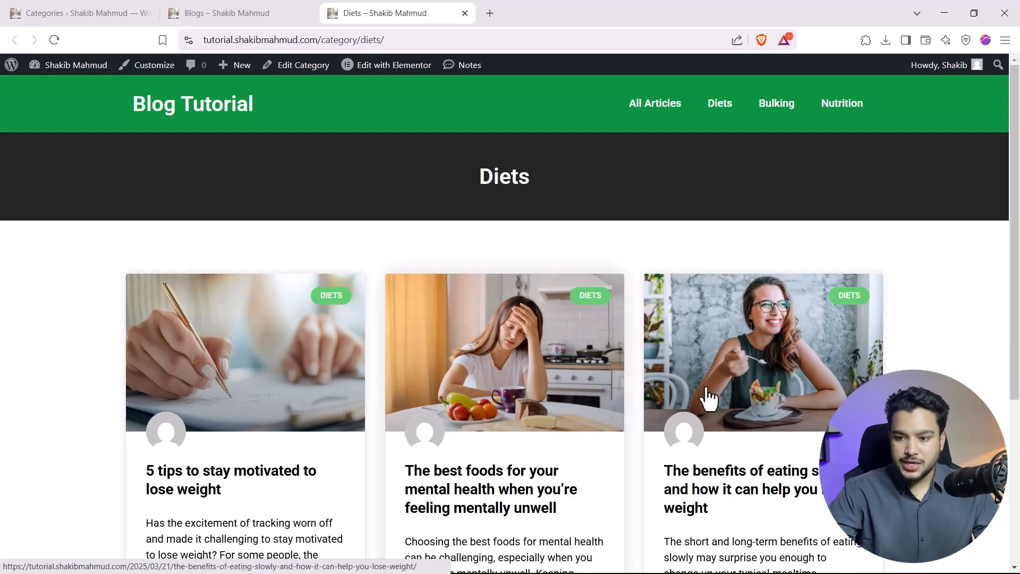
Load the All Articles page in the Diets tab and compare its layout with the category design.
click(619, 104)
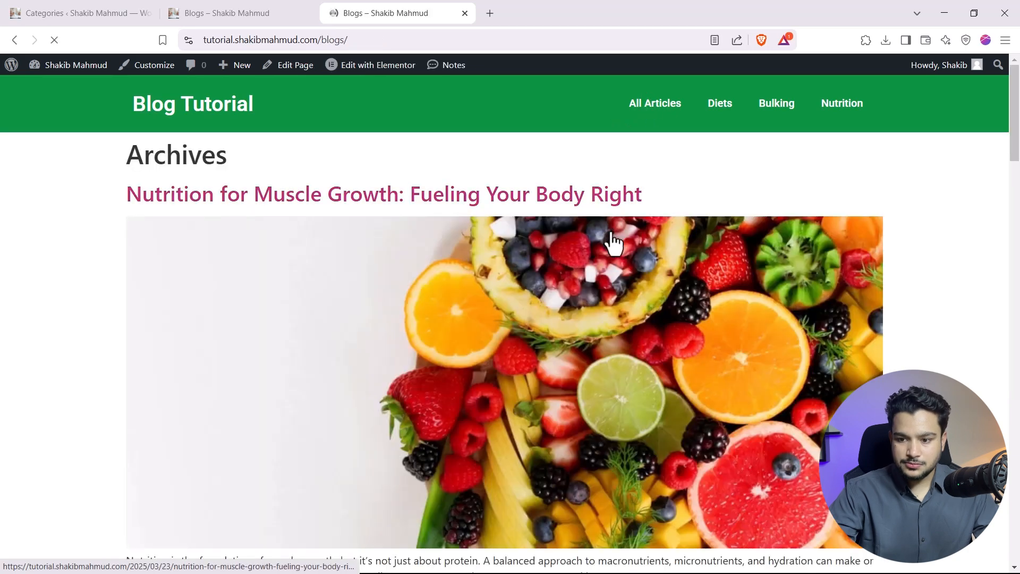
scroll(423, 282, down, 15)
scroll(423, 282, up, 16)
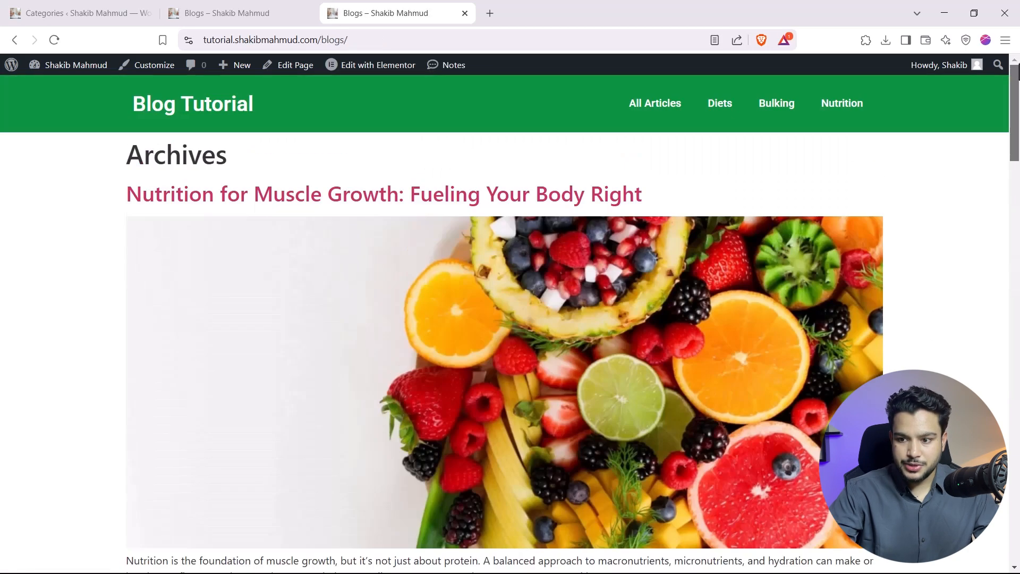
scroll(387, 305, down, 5)
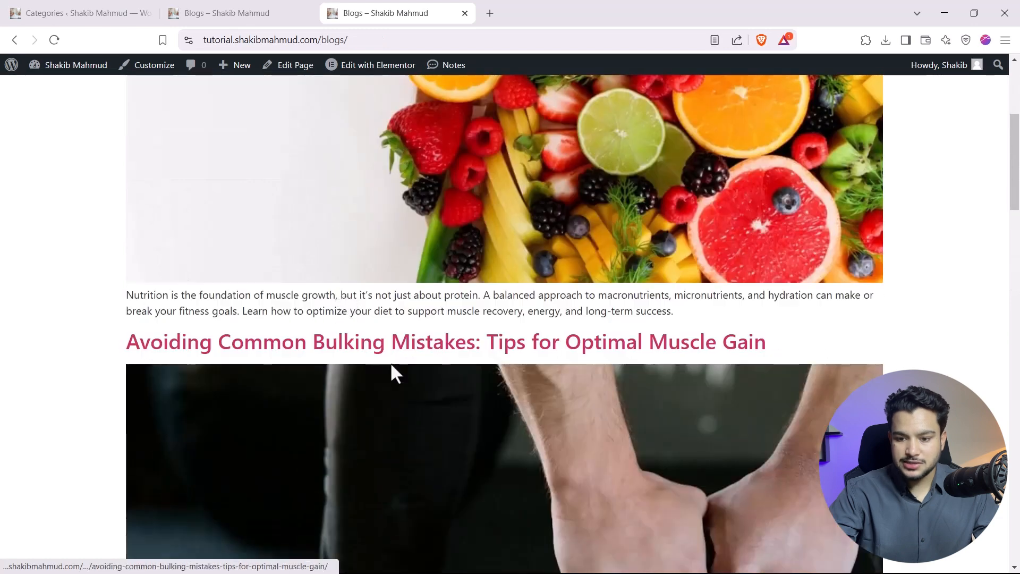
scroll(391, 370, up, 5)
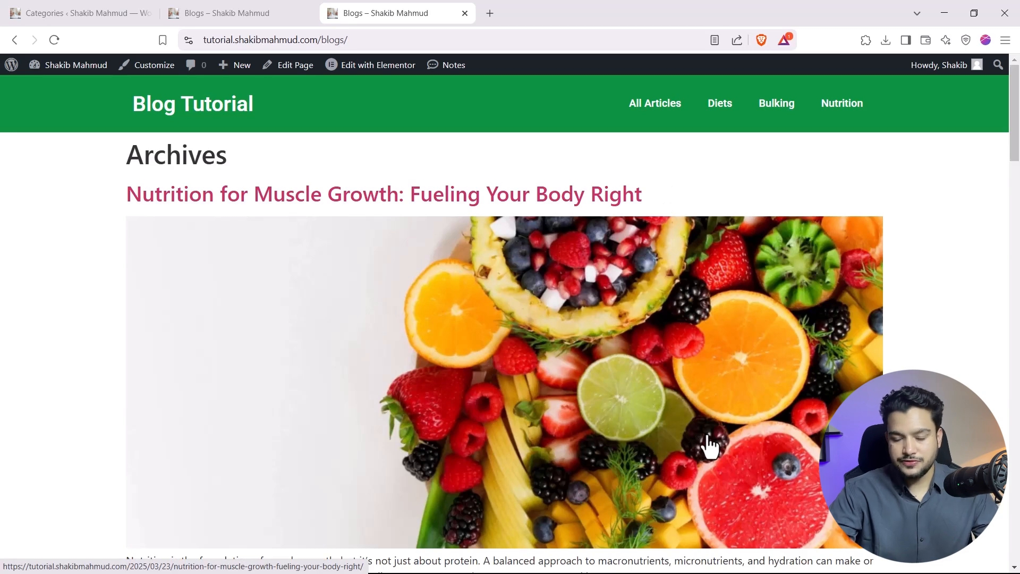
Go back to the WordPress admin and open the list of installed plugins.
click(109, 14)
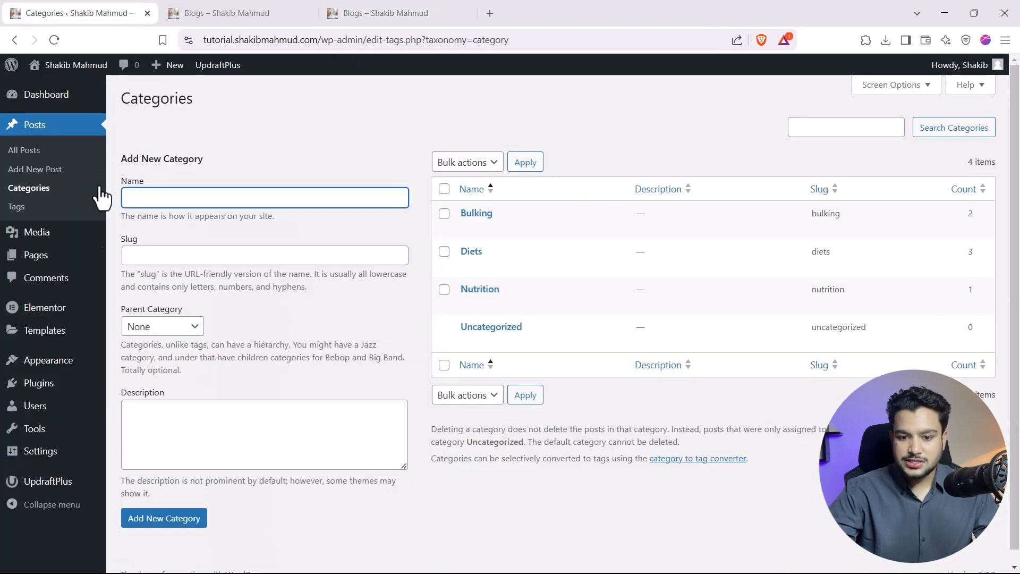
mouse_move(64, 344)
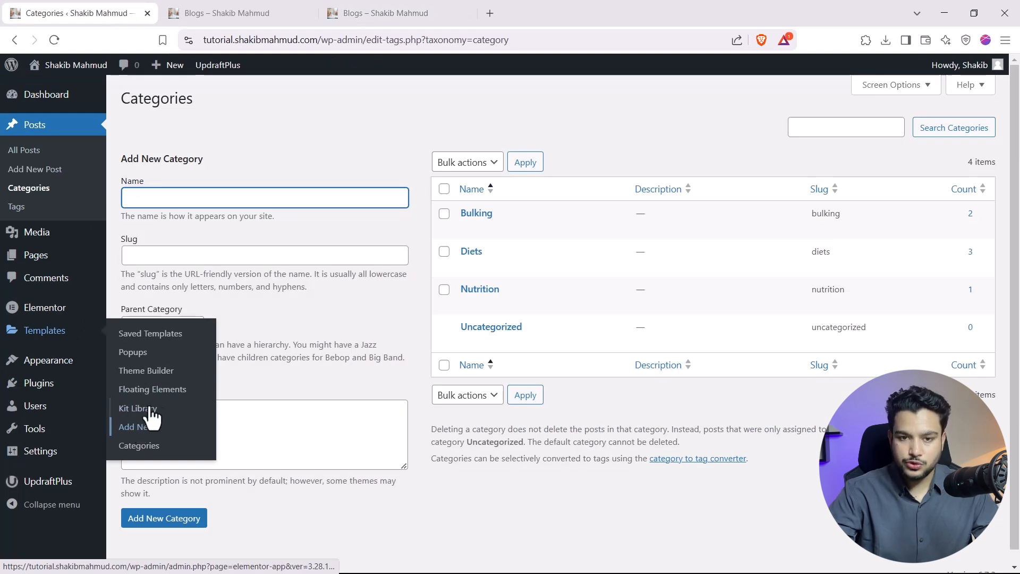
click(53, 390)
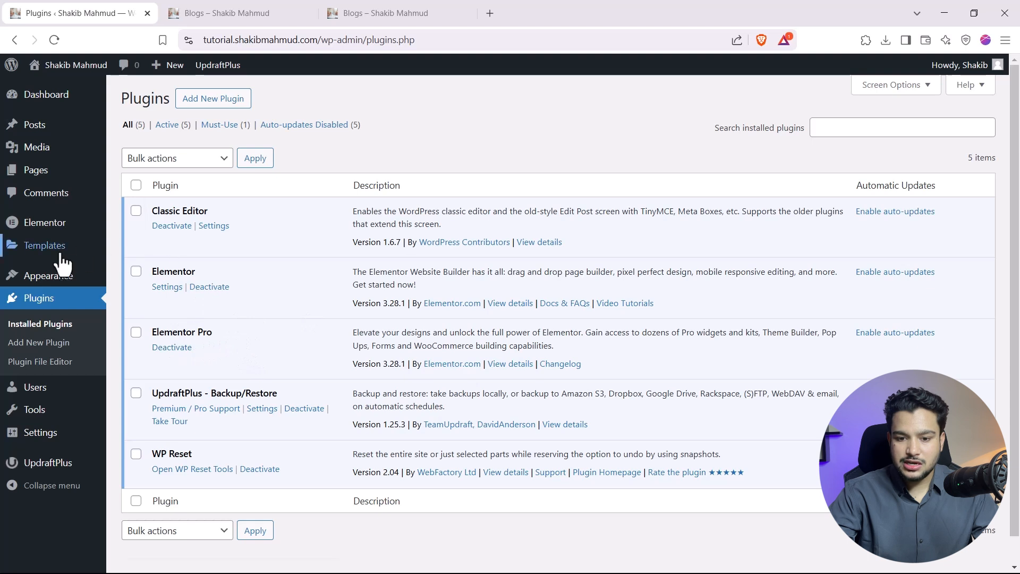
Open the site's Themes page in a new browser tab.
mouse_move(61, 255)
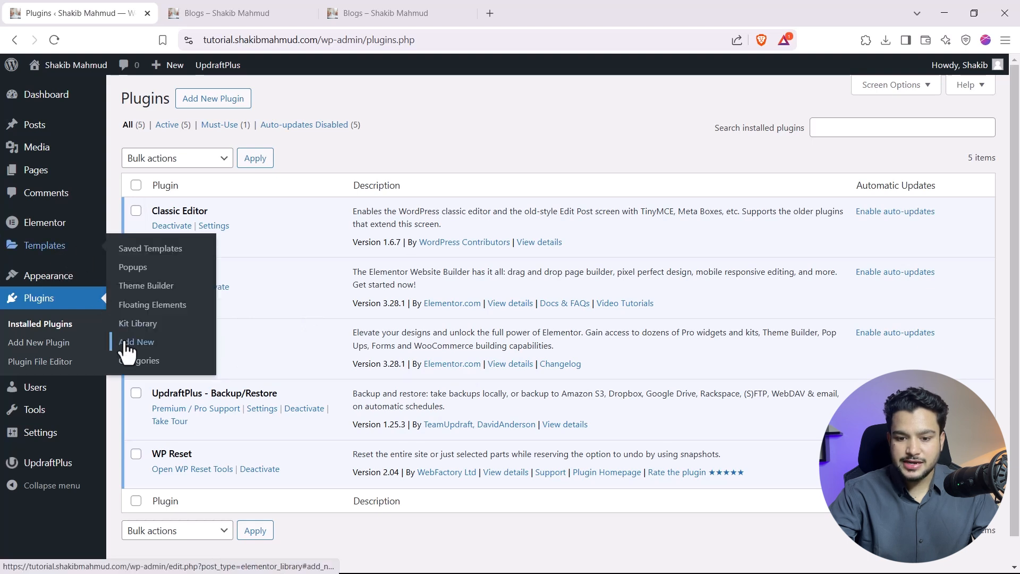
mouse_move(52, 284)
middle_click(134, 278)
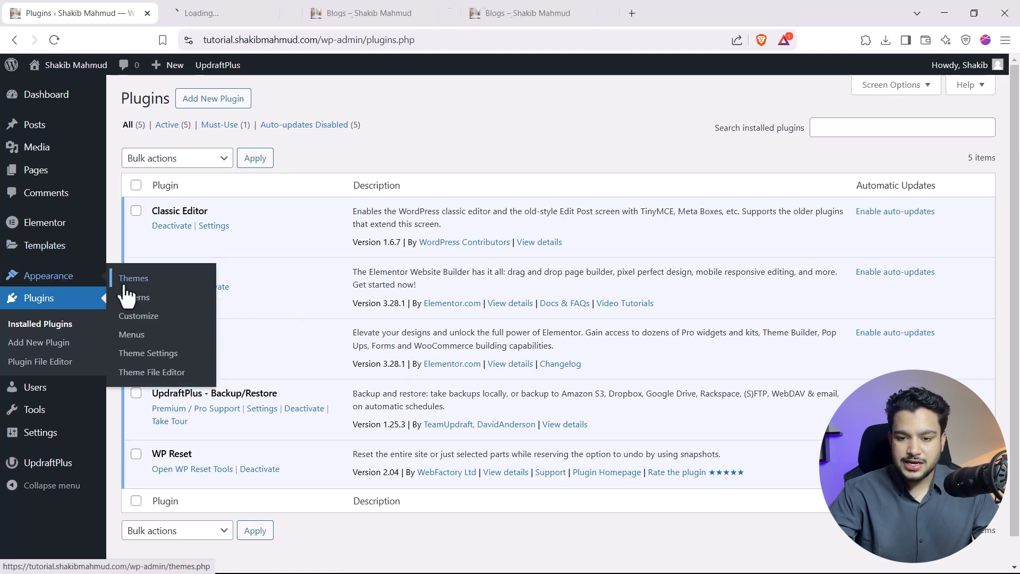
Check the active theme on the Themes page and reopen the list of installed plugins.
click(169, 10)
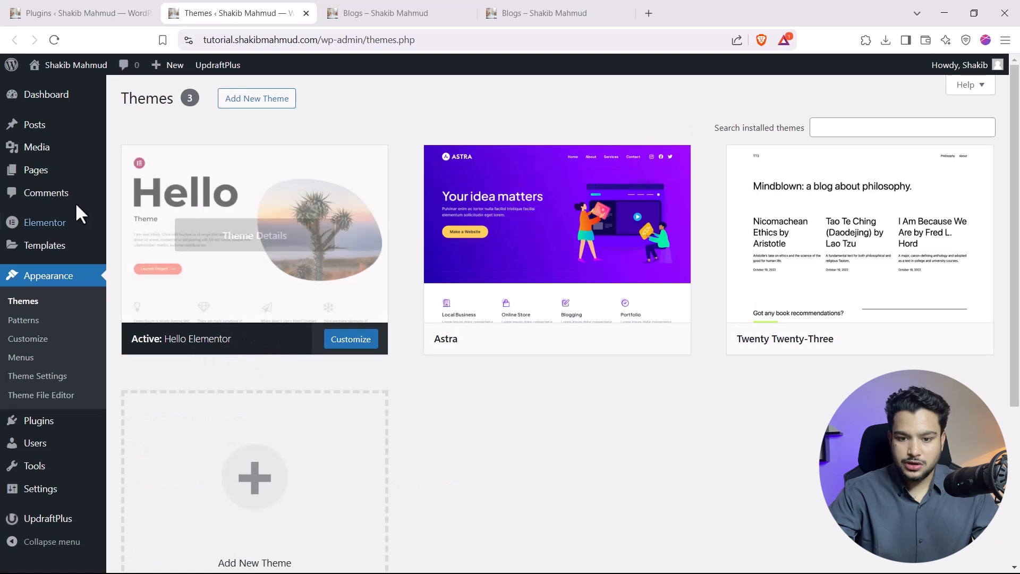
click(48, 428)
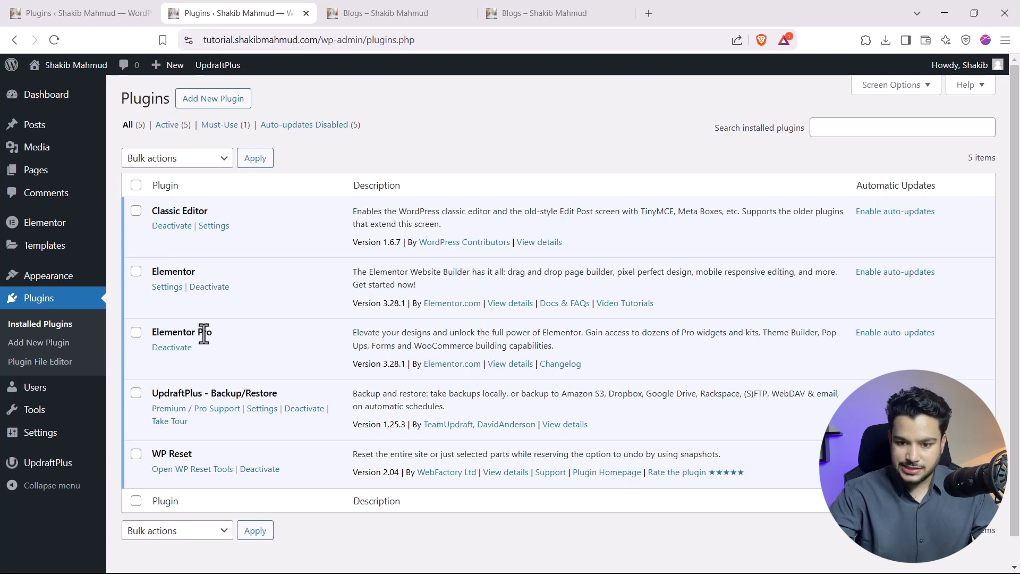
Create a new Elementor template of type Archive named "All Post".
mouse_move(54, 254)
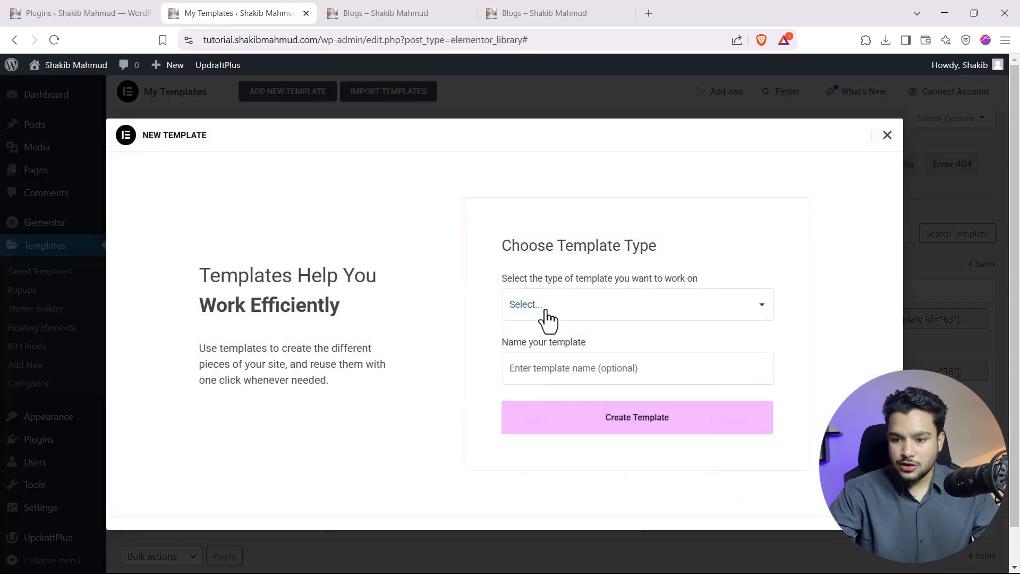
click(546, 313)
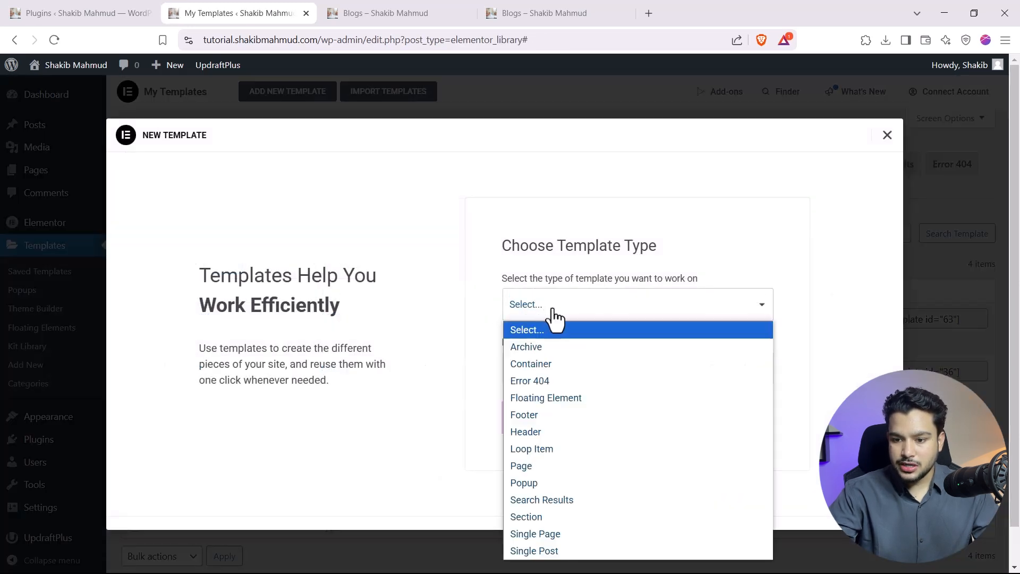
click(542, 346)
click(568, 374)
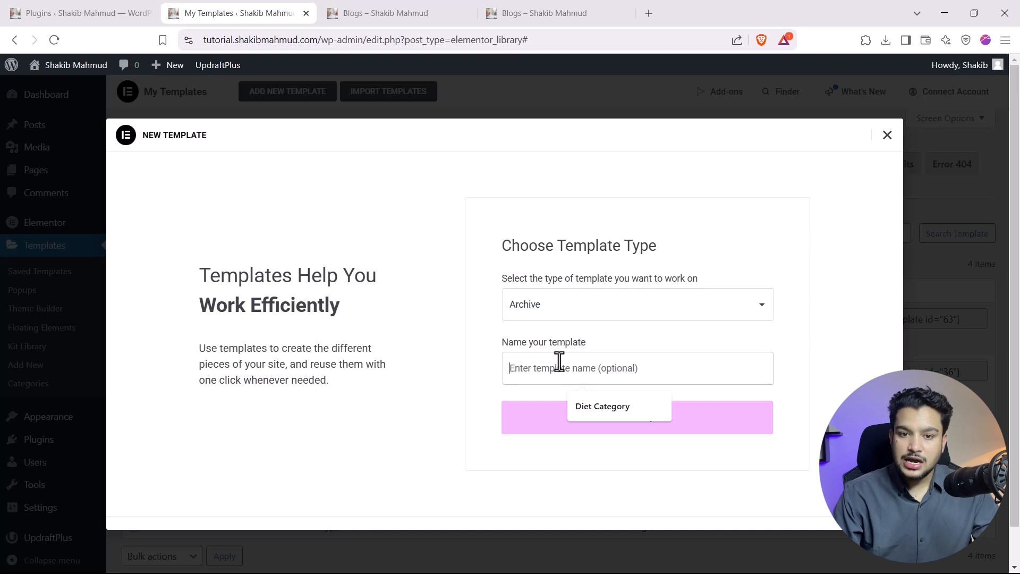
text(All Post)
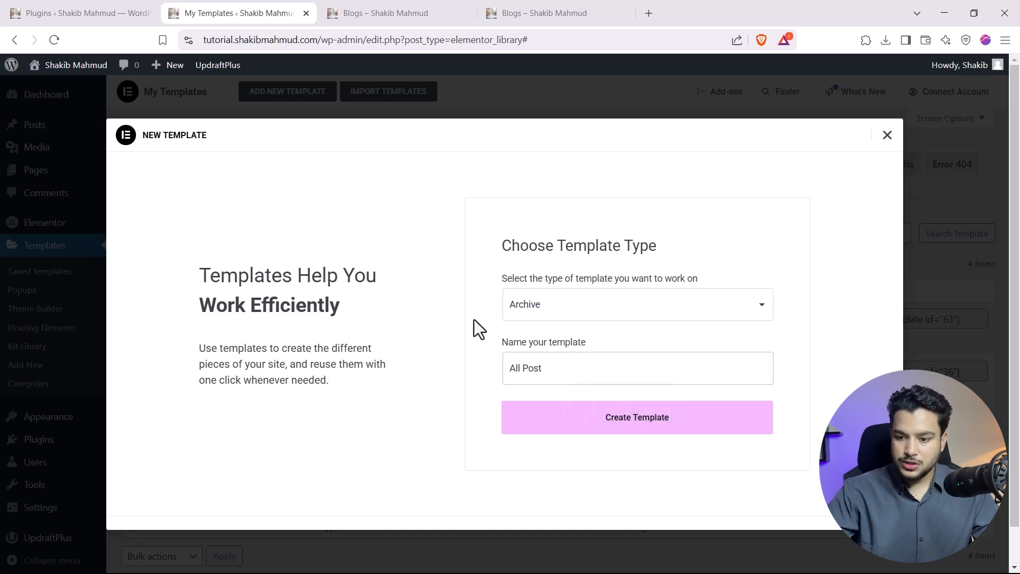
click(680, 432)
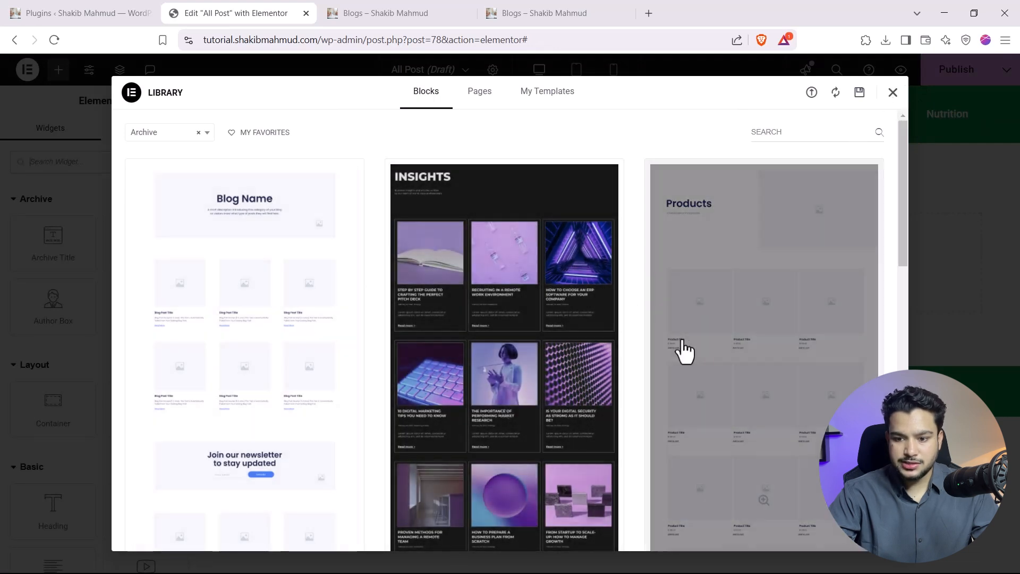
Look through the ready-made Archive blocks in the template library and close it without inserting one.
scroll(684, 350, down, 3)
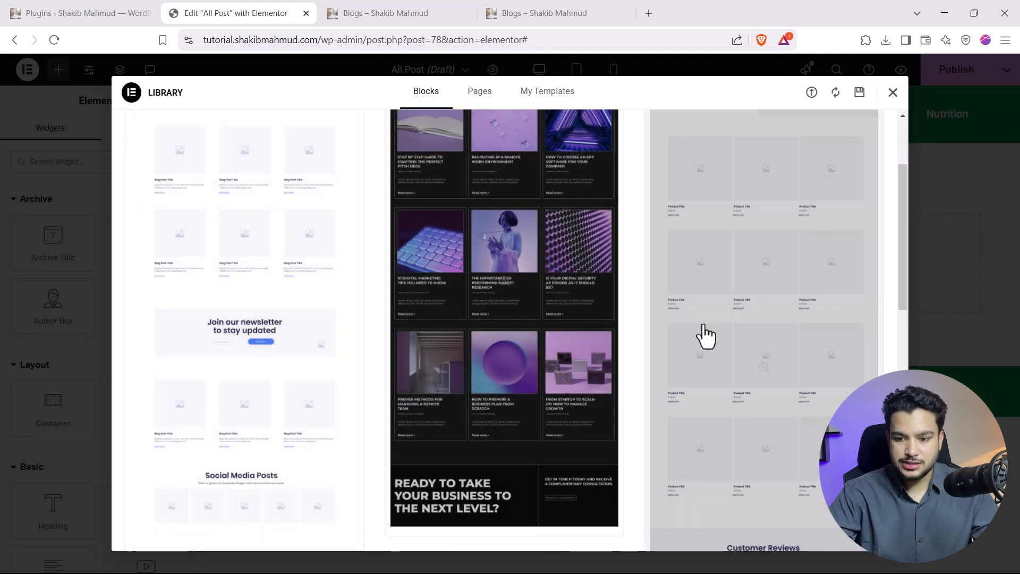
scroll(431, 358, down, 3)
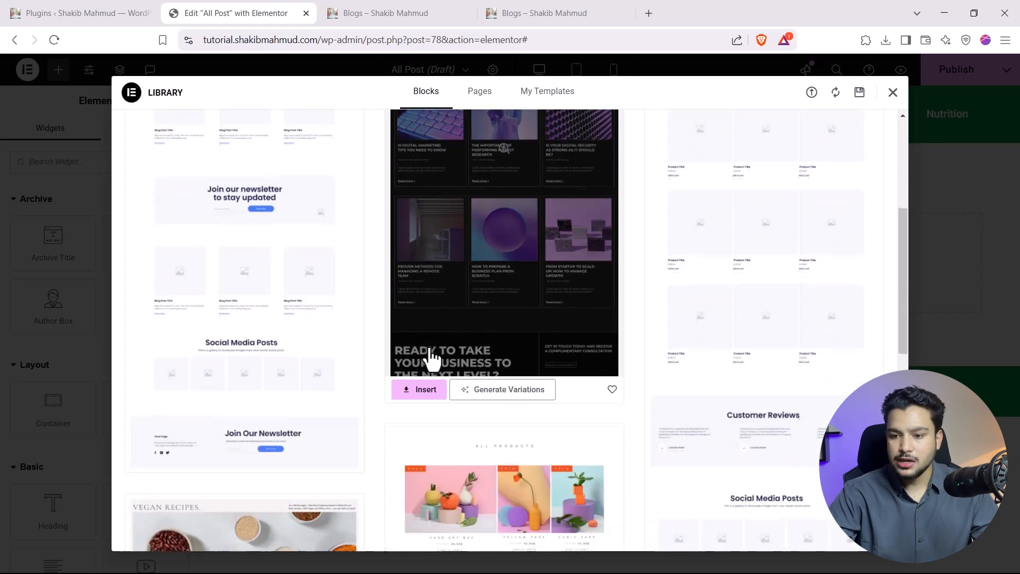
scroll(768, 307, up, 6)
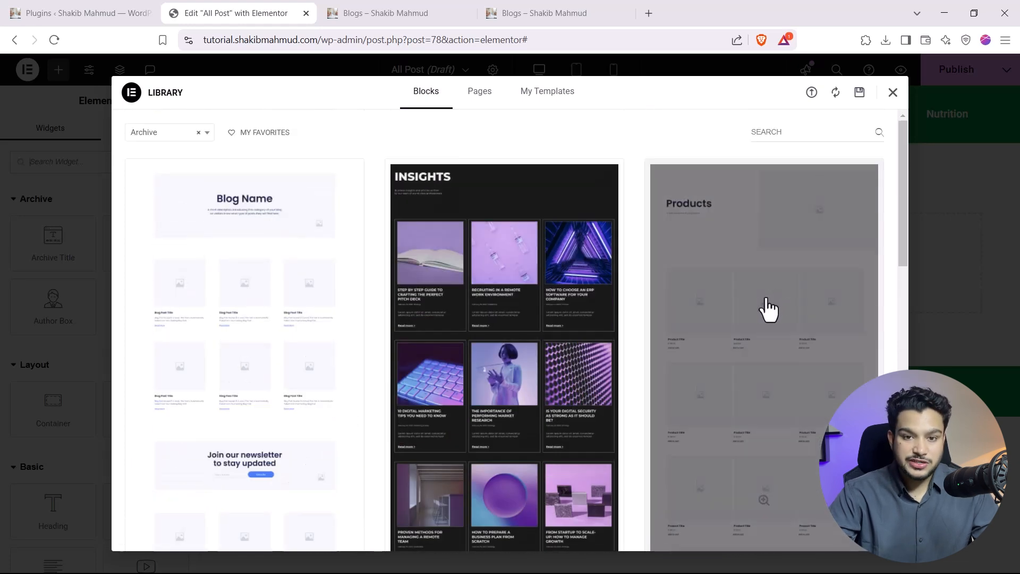
click(892, 92)
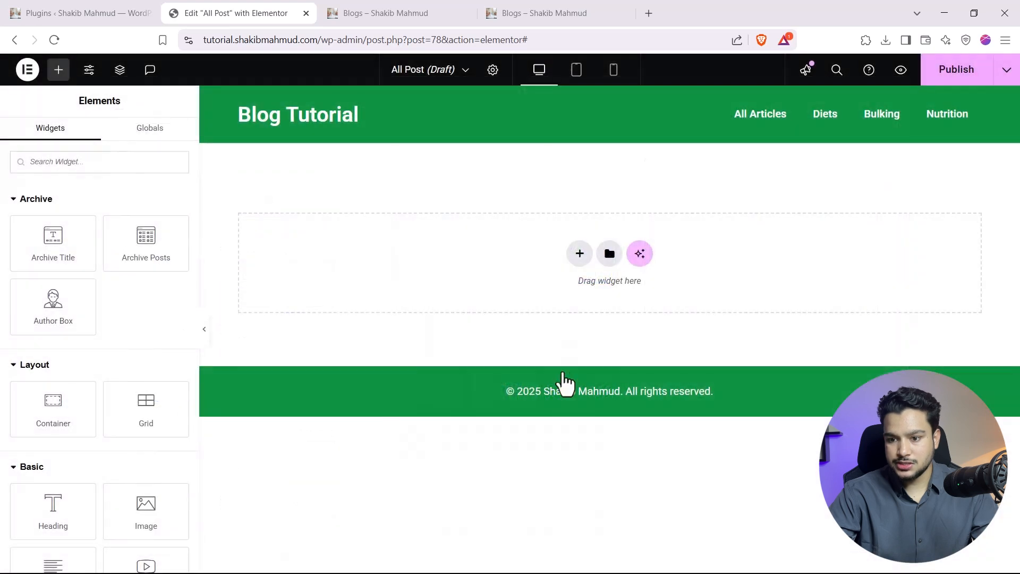
Add a single-column Flexbox container with a downward direction to the empty archive template.
click(580, 255)
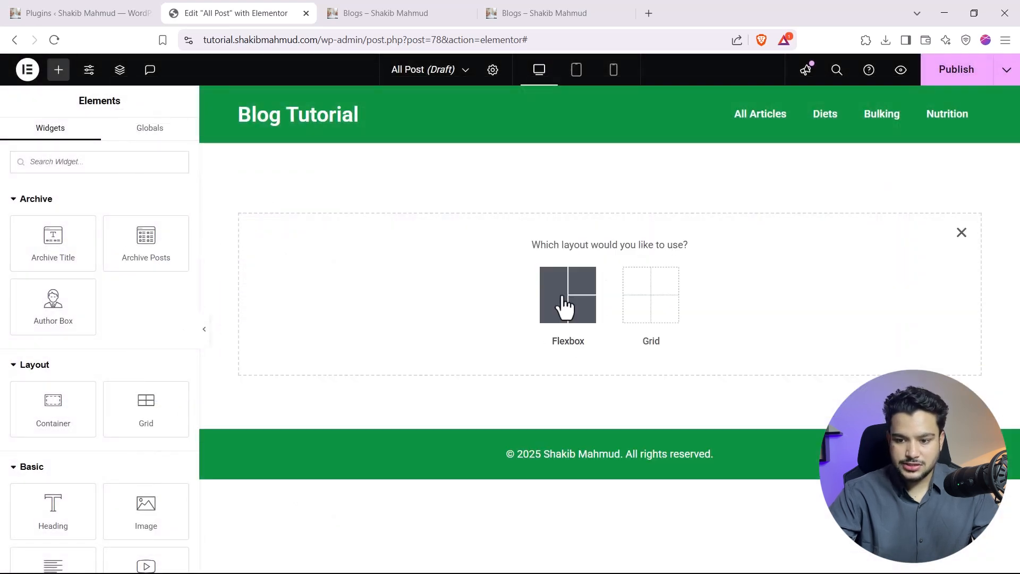
click(570, 319)
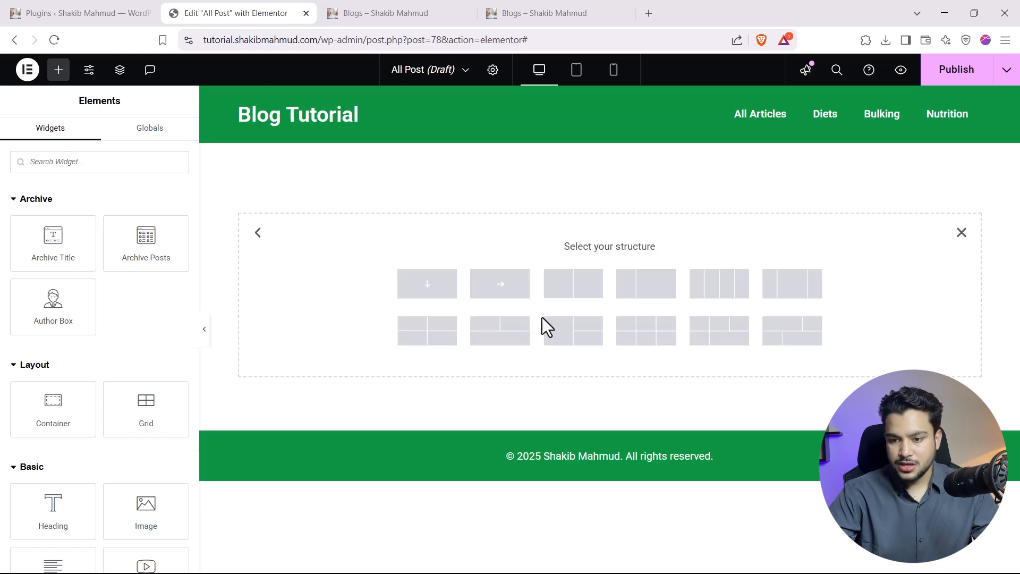
click(427, 287)
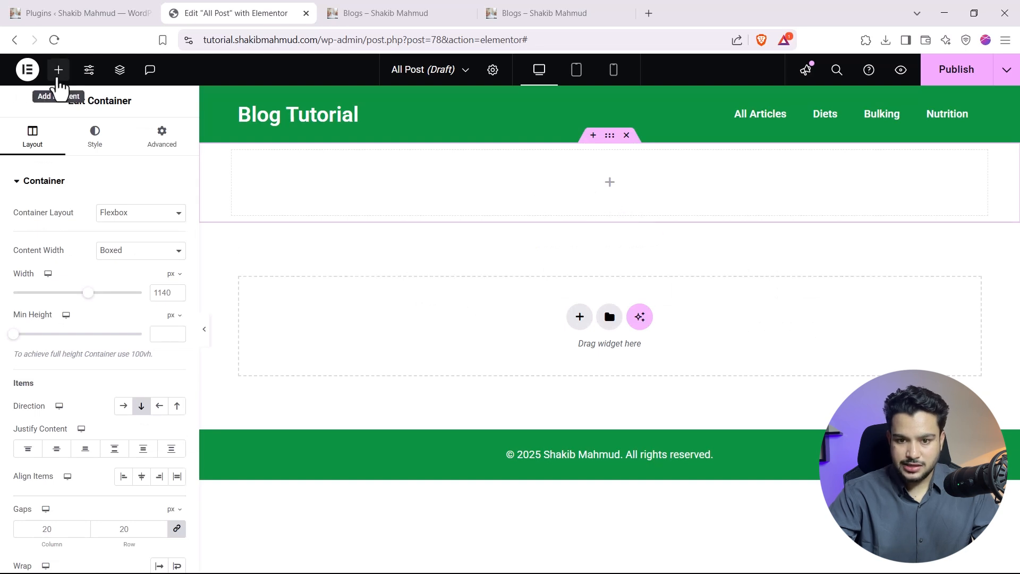
Find the Page Title widget with the search term "titl" and place it inside the new container.
click(58, 70)
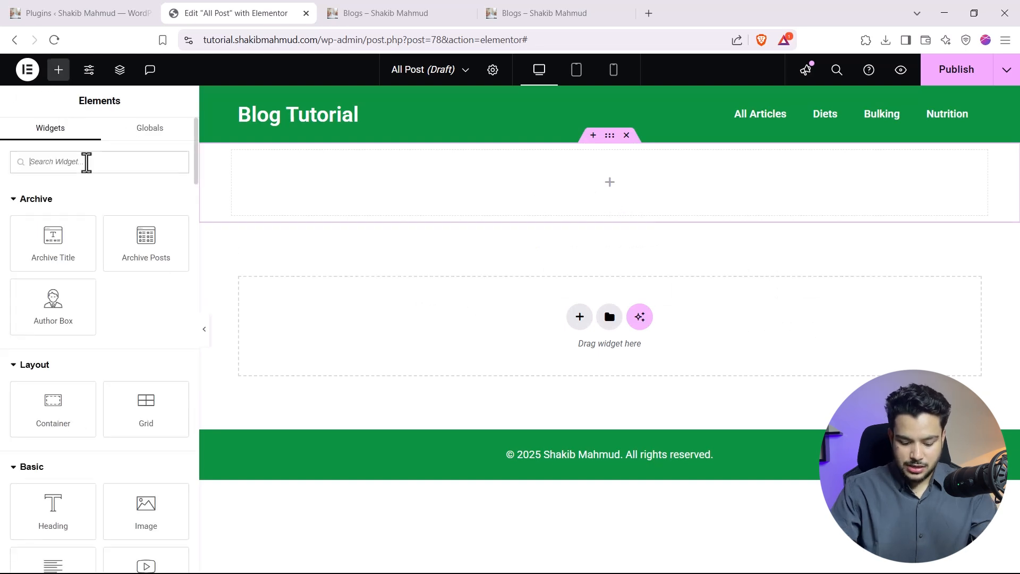
click(87, 162)
text(titl)
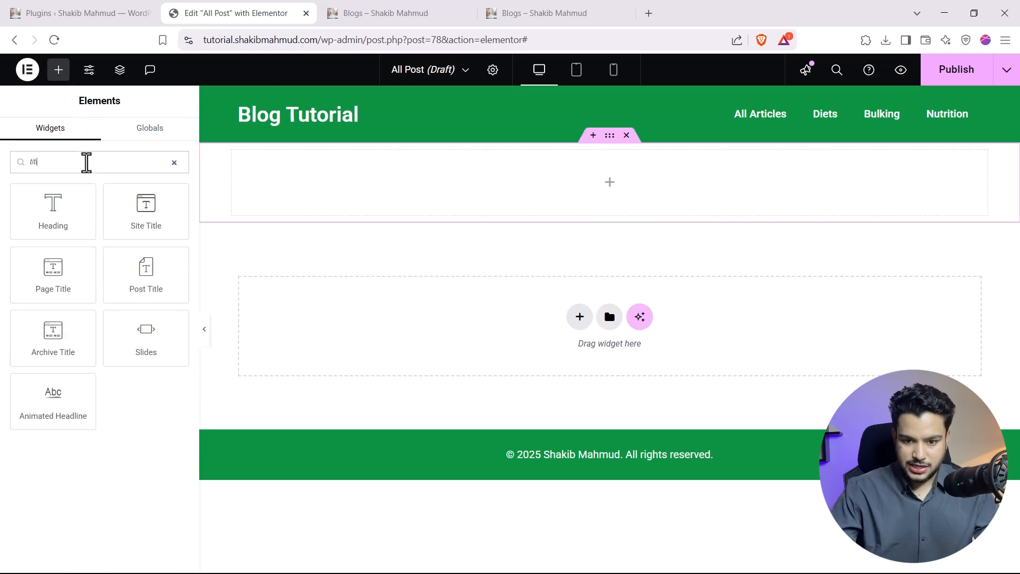
drag(61, 290, 478, 207)
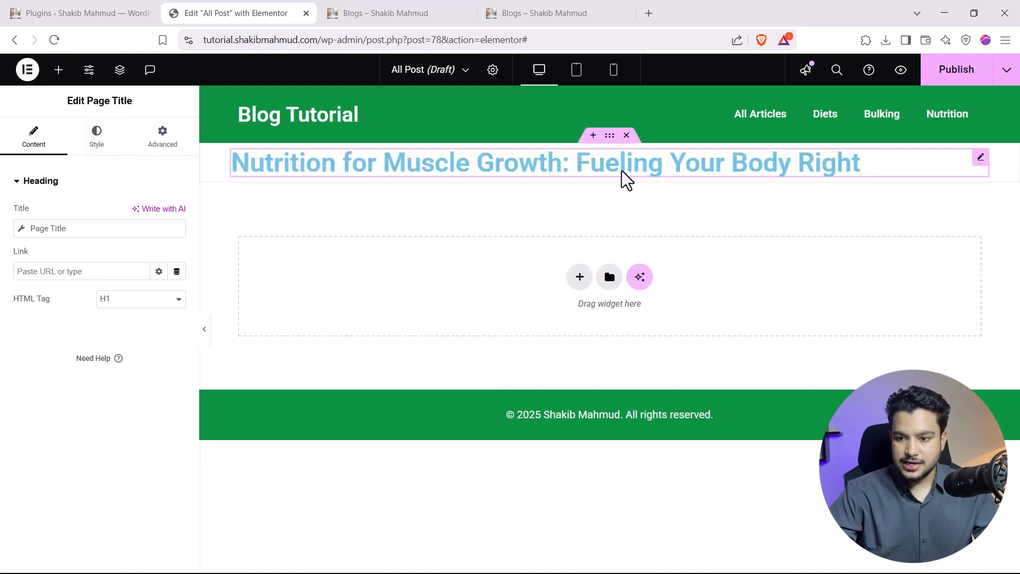
Center the page title and set its typography size to 33 px.
click(80, 153)
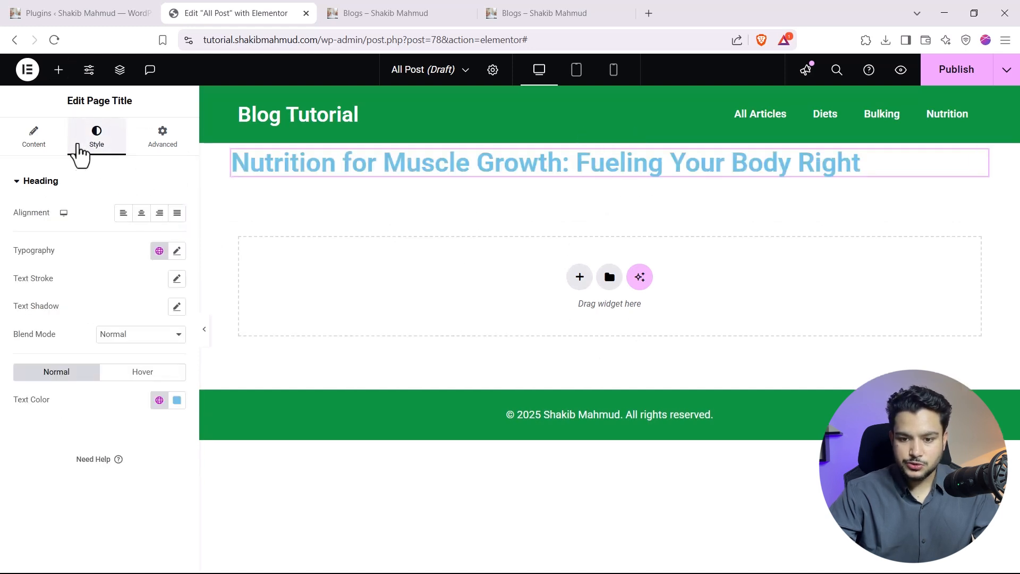
click(141, 214)
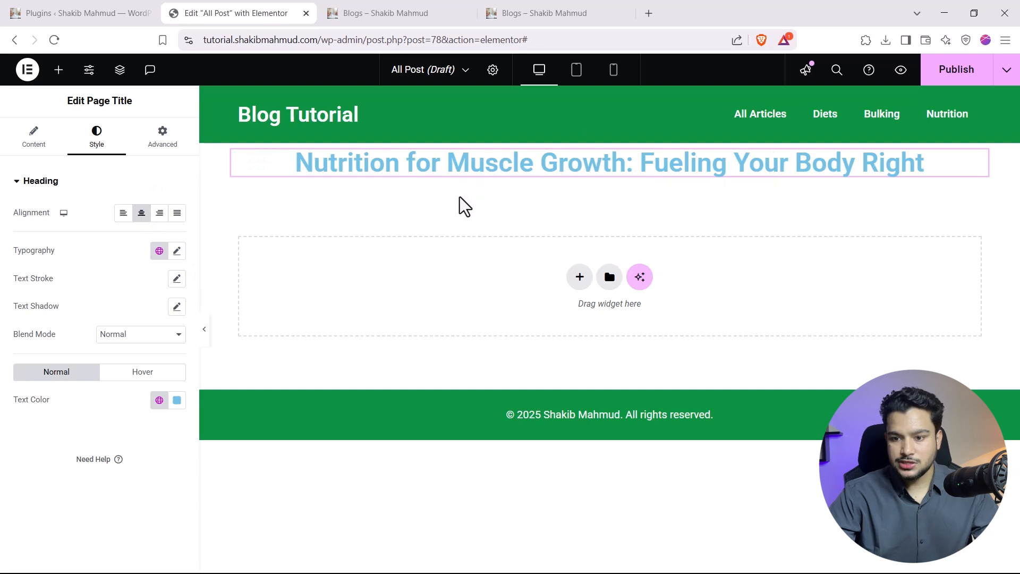
click(178, 252)
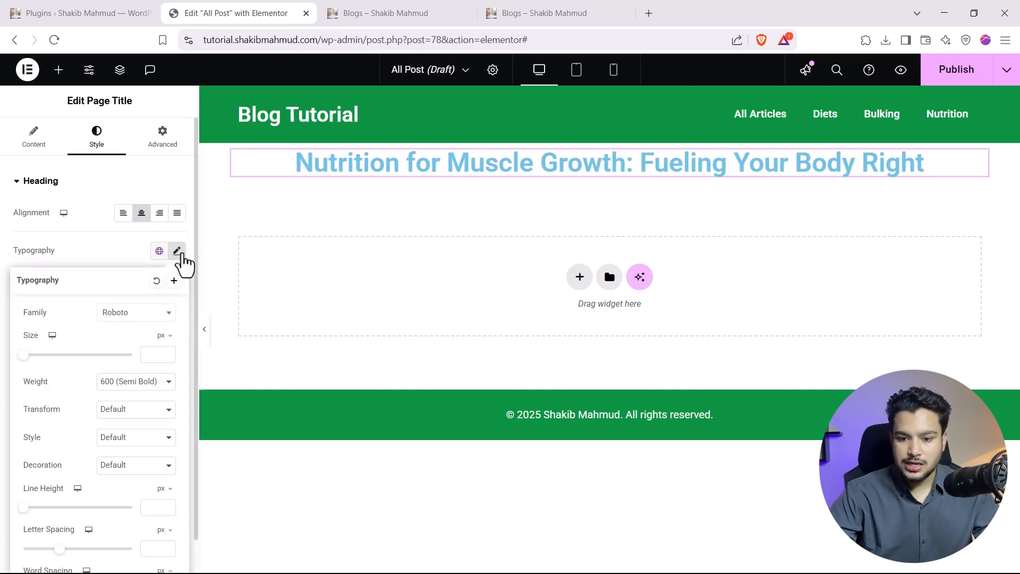
click(146, 350)
text(33)
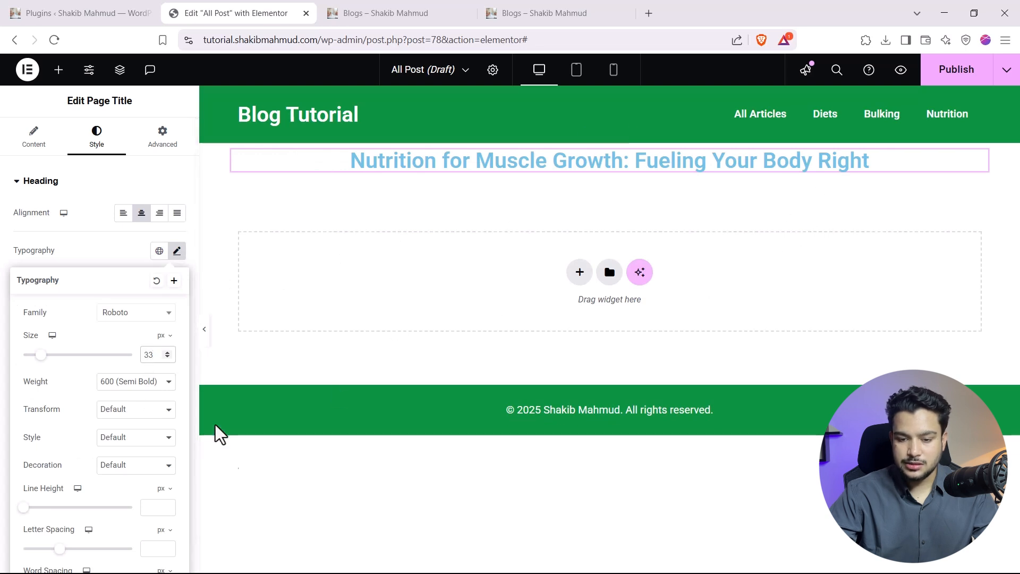
click(111, 250)
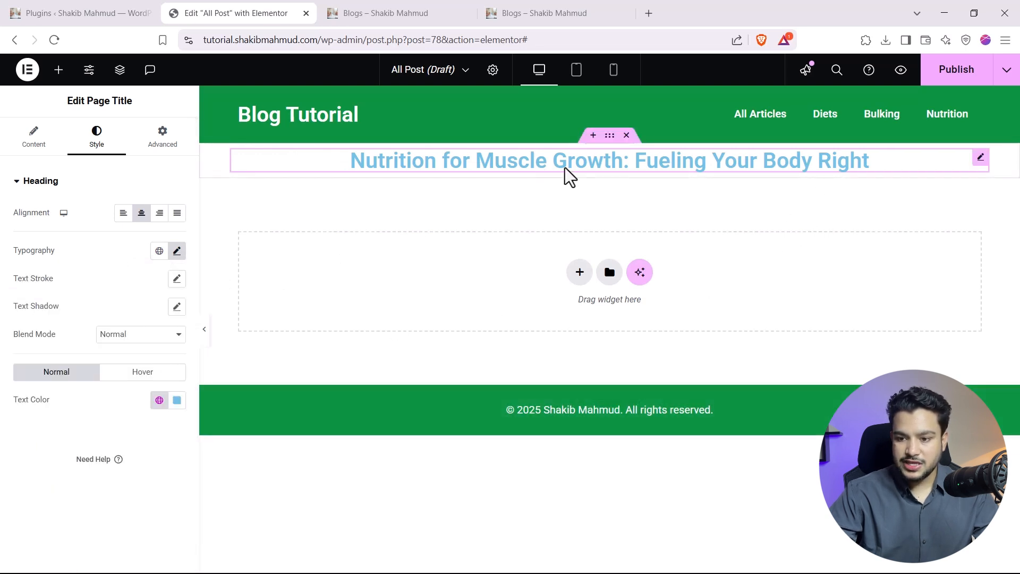
Set the page title's text color to black, #000000.
click(177, 400)
text(#000000)
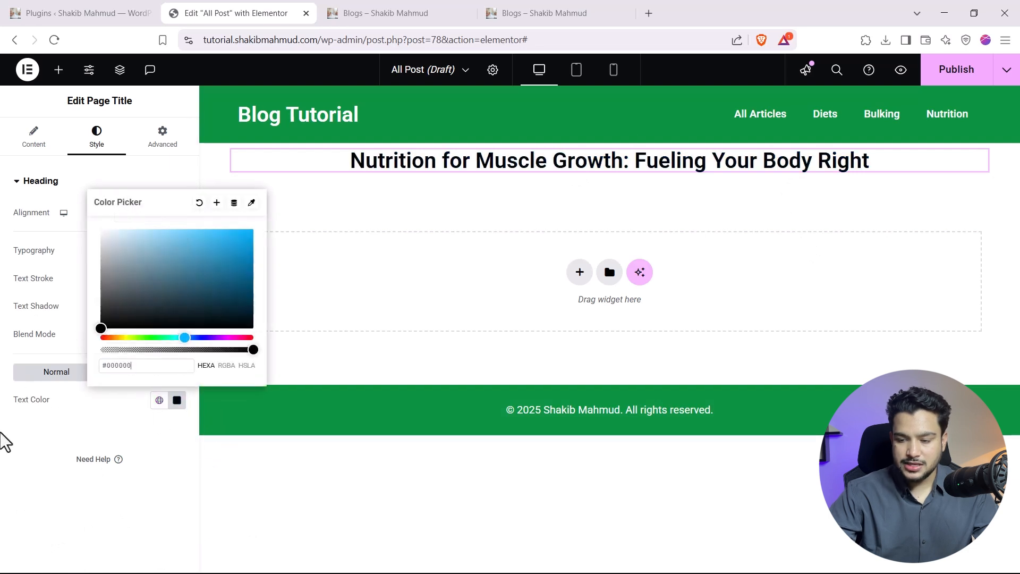
click(20, 500)
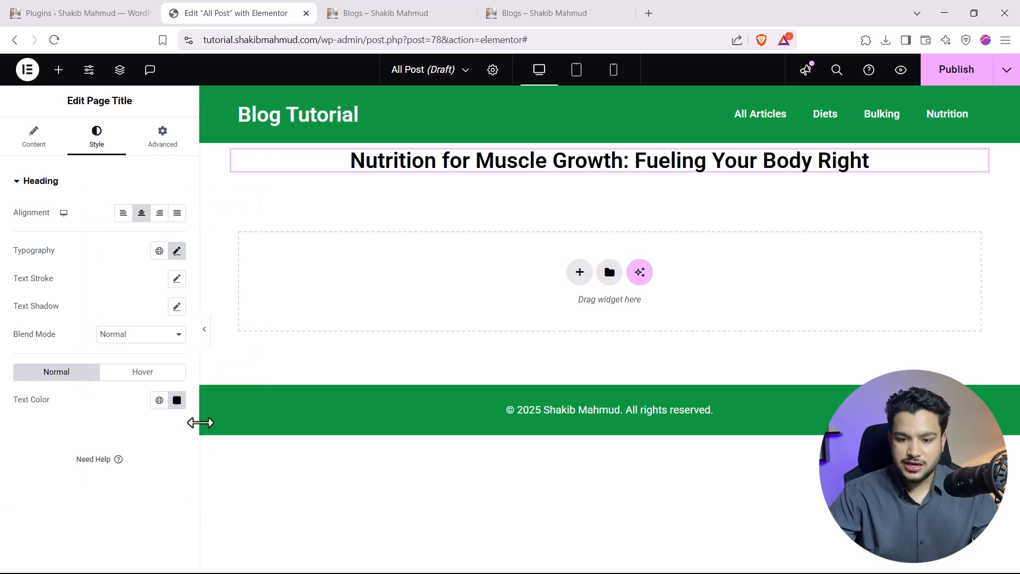
Try the pale blue-grey #9BBCCA as the page title's text color and return it to black, #000000.
click(177, 400)
mouse_move(155, 301)
mouse_down()
mouse_move(119, 284)
mouse_move(136, 249)
mouse_up()
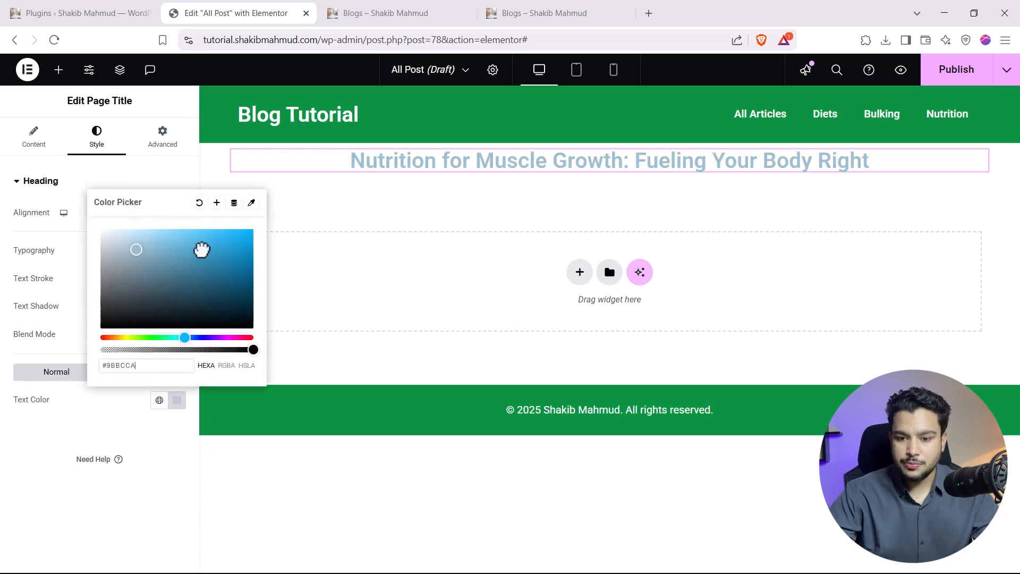
mouse_move(201, 249)
mouse_down()
mouse_move(230, 296)
mouse_move(66, 349)
mouse_up()
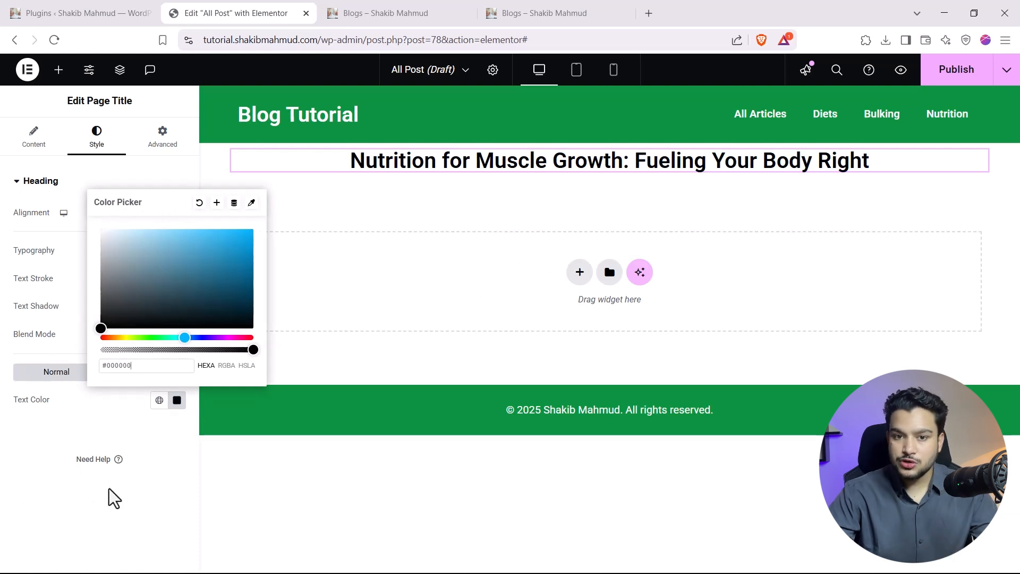
click(90, 471)
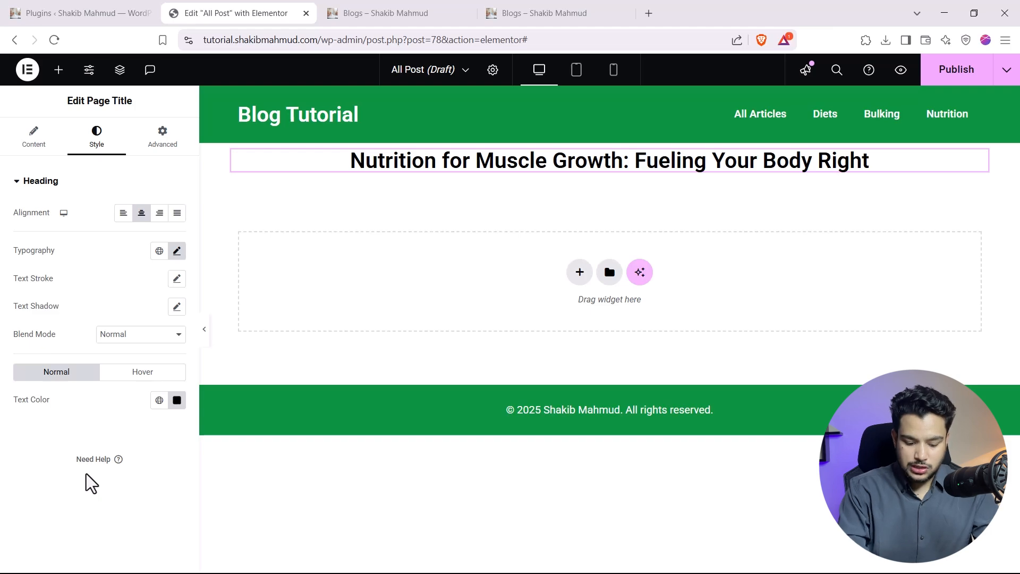
Search the web for "blue color hex code" in a new browser tab and highlight the #0000ff code.
key(ctrl+t)
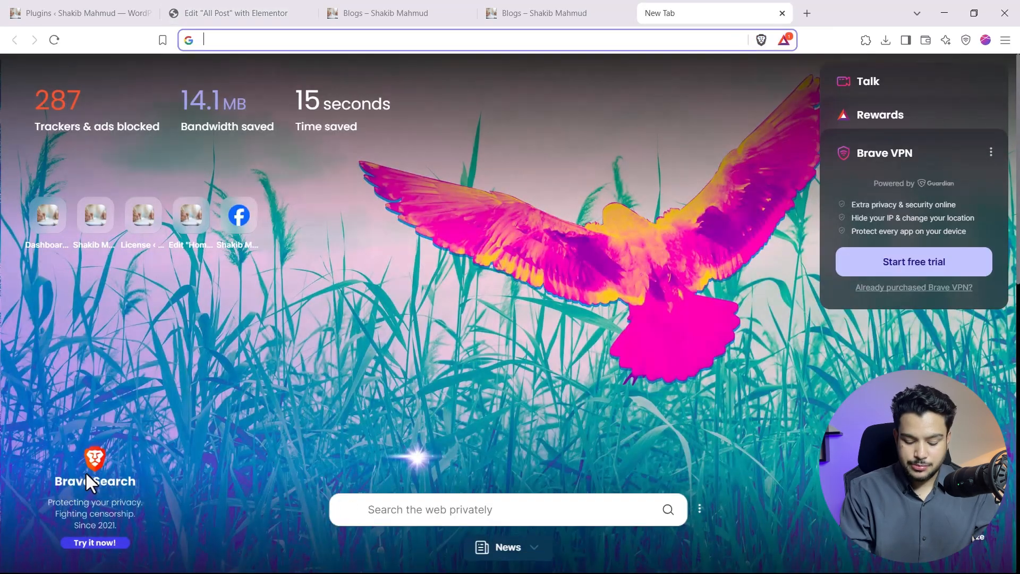
text(blue)
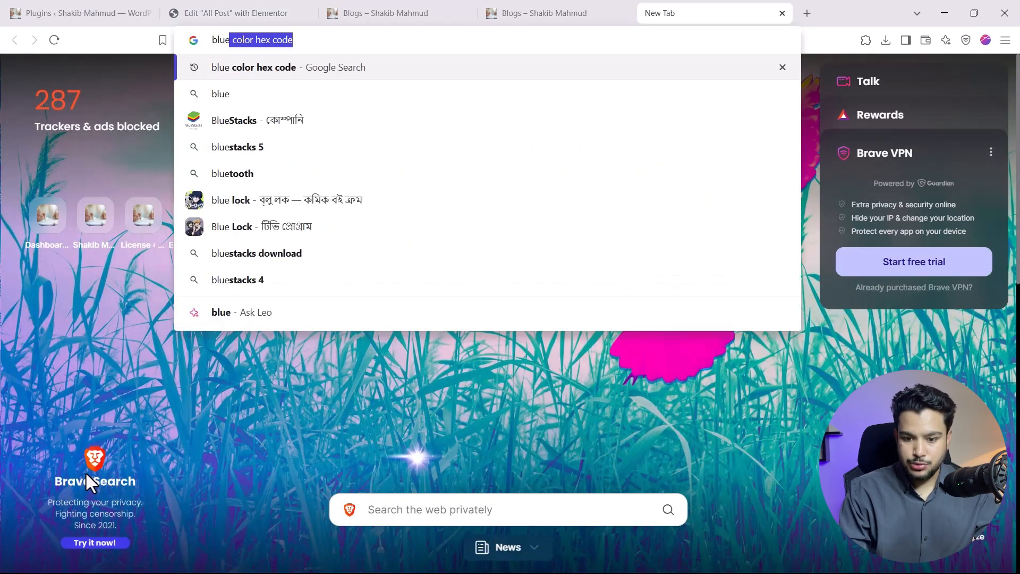
text( color hex)
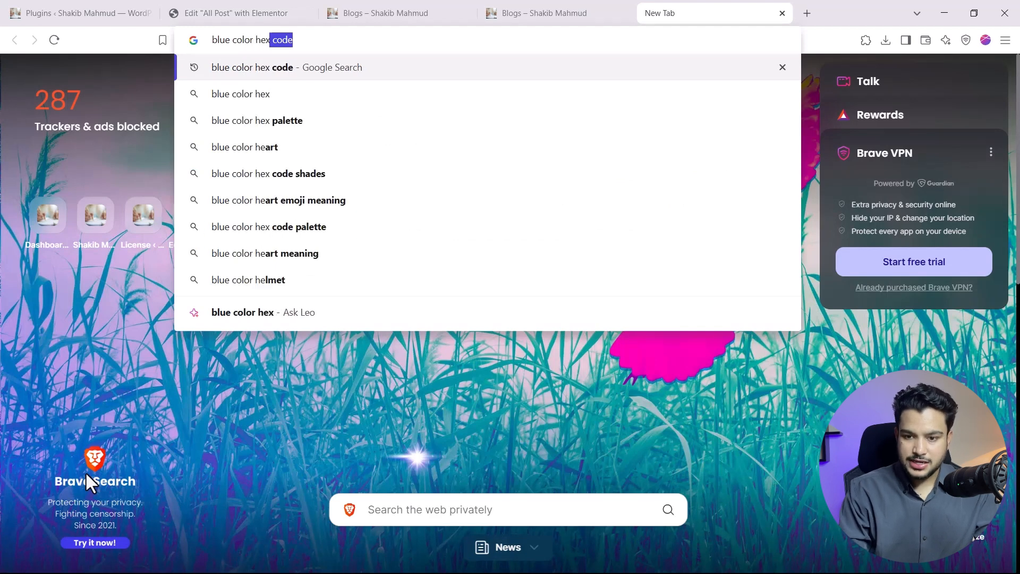
text( code)
key(Return)
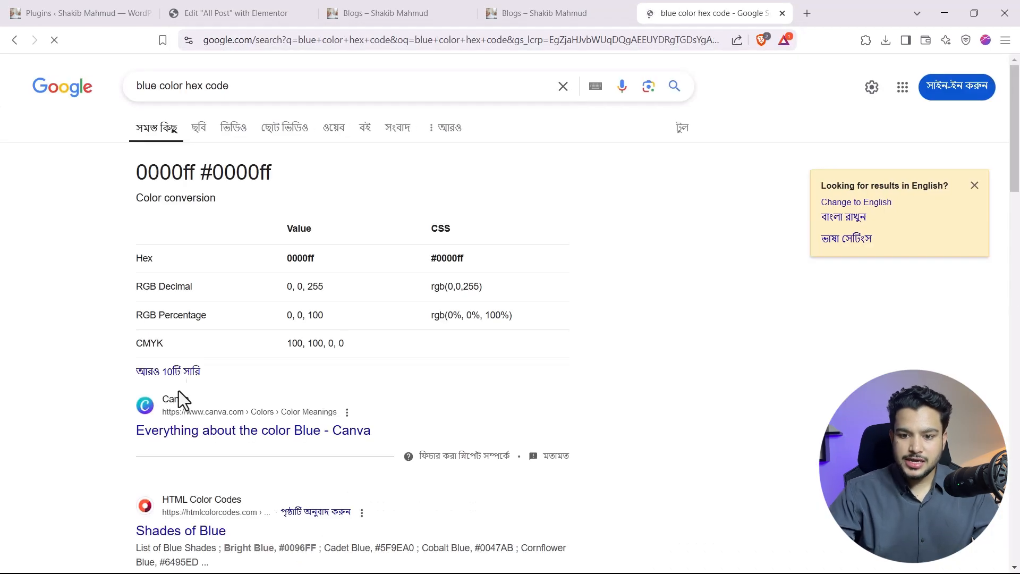
drag(271, 174, 207, 174)
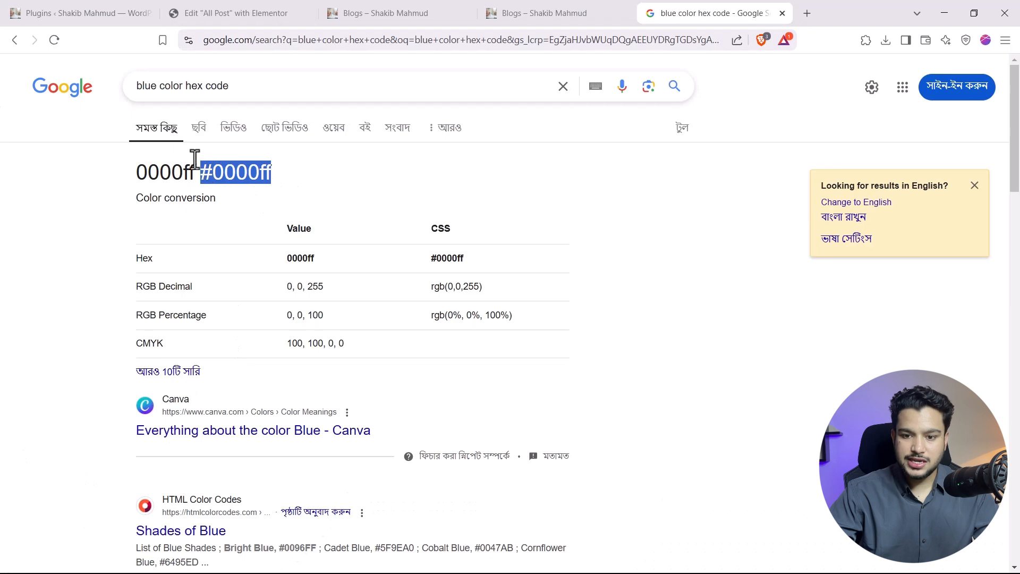
Change the web search to "red color hex code" and highlight the "color hex code" part of the query.
double_click(143, 93)
text(red)
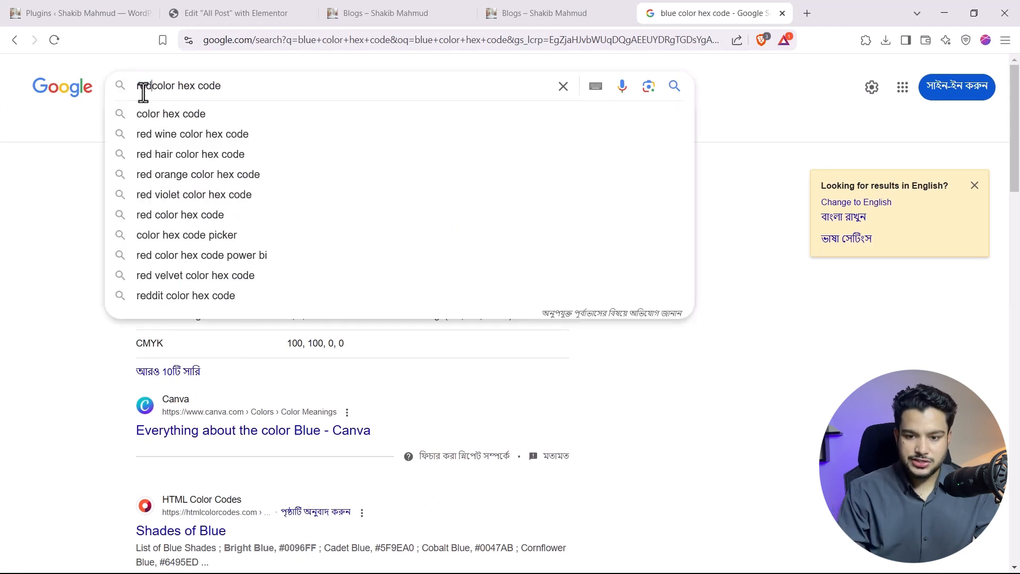
key(Return)
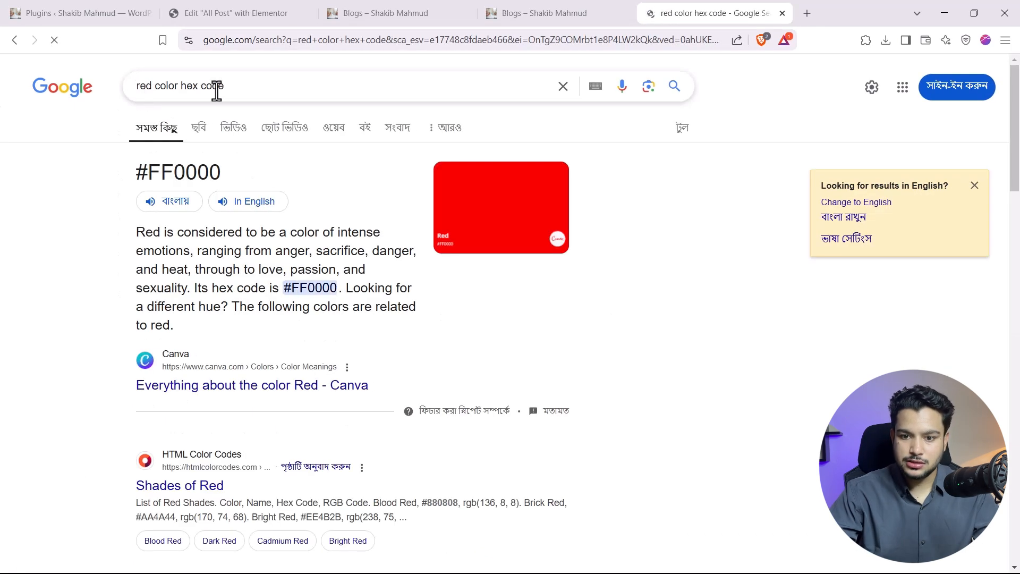
drag(224, 87, 150, 90)
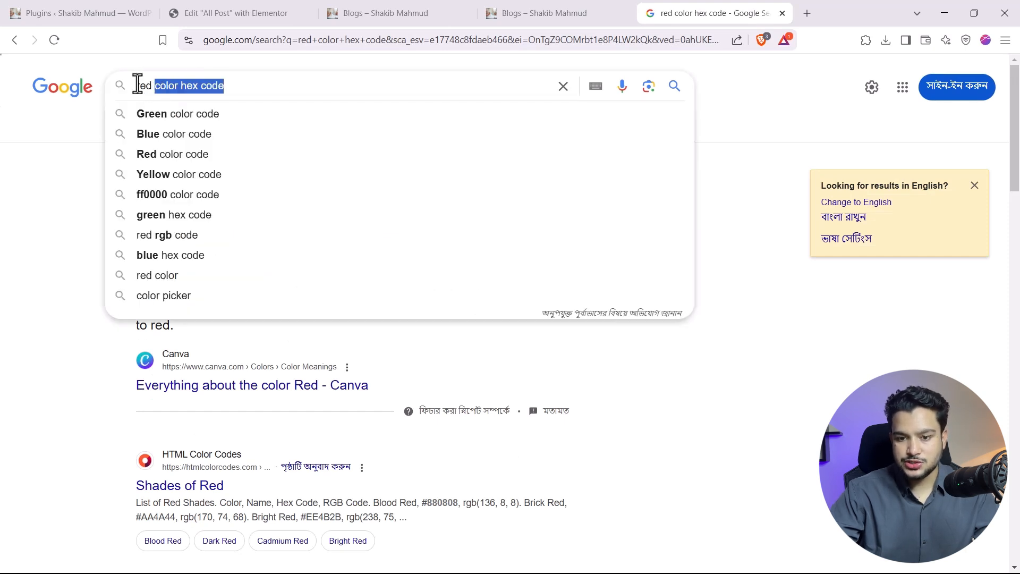
Copy the red hex code #FF0000 from the search results.
double_click(140, 85)
click(47, 214)
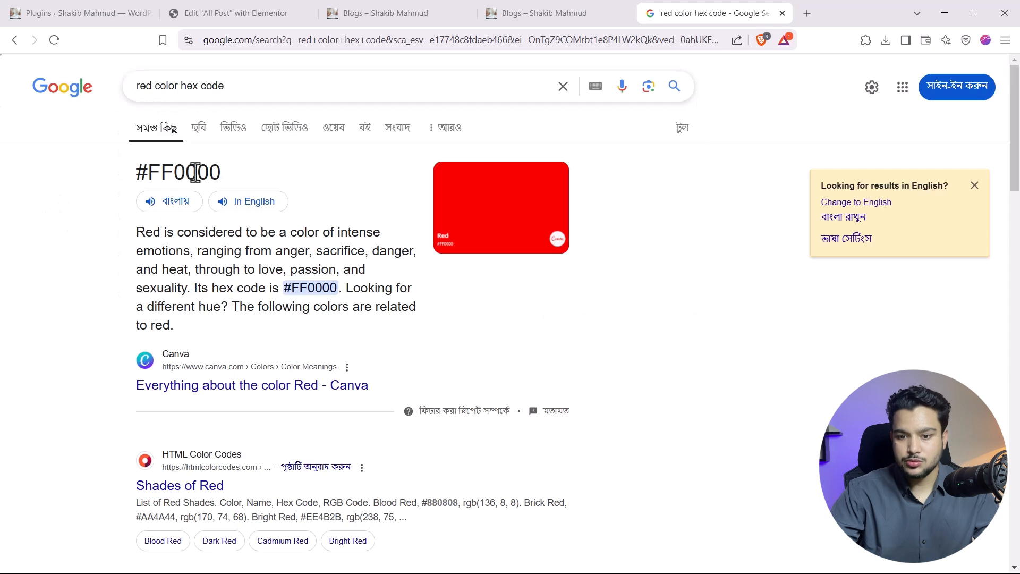
drag(223, 171, 131, 189)
key(ctrl+c)
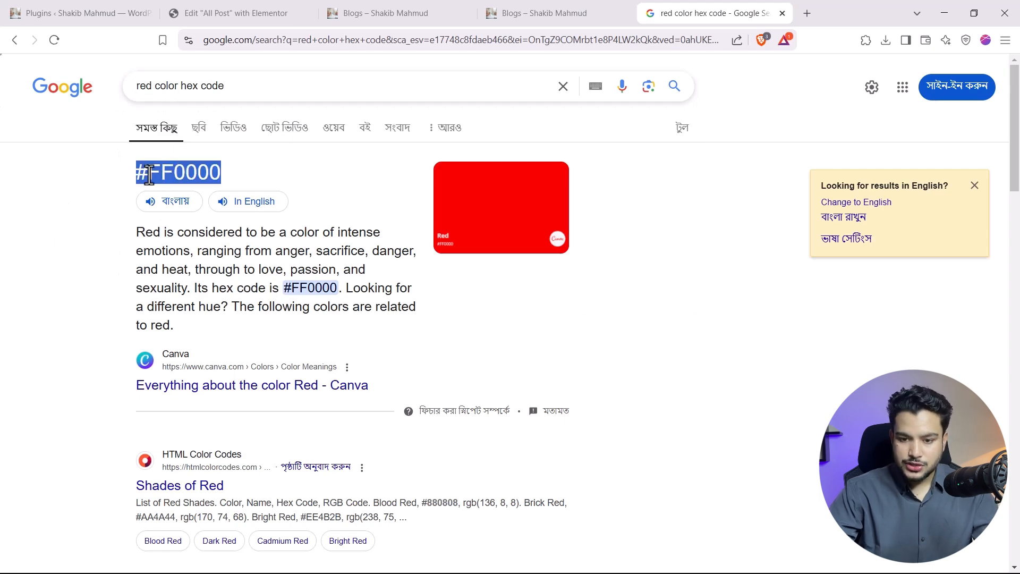
Return to the "All Post" template in Elementor and paste #FF0000 as the page title's text color.
click(4, 8)
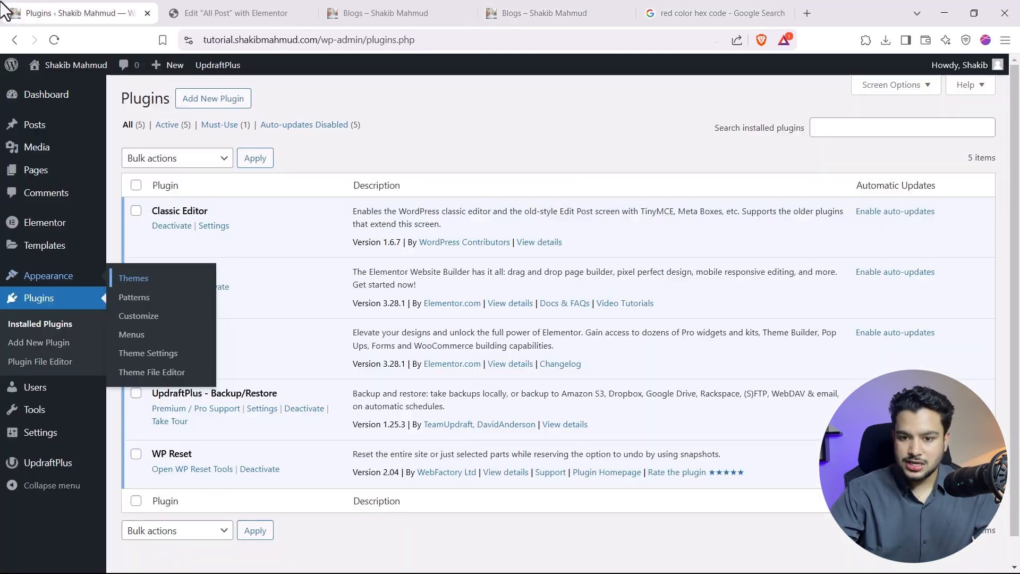
click(218, 4)
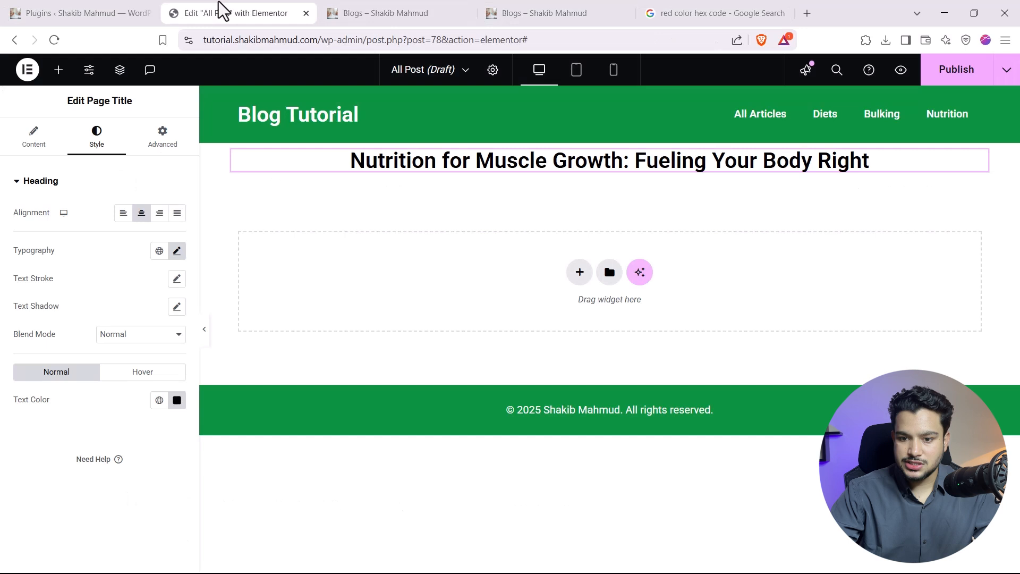
click(178, 403)
click(167, 362)
right_click(153, 367)
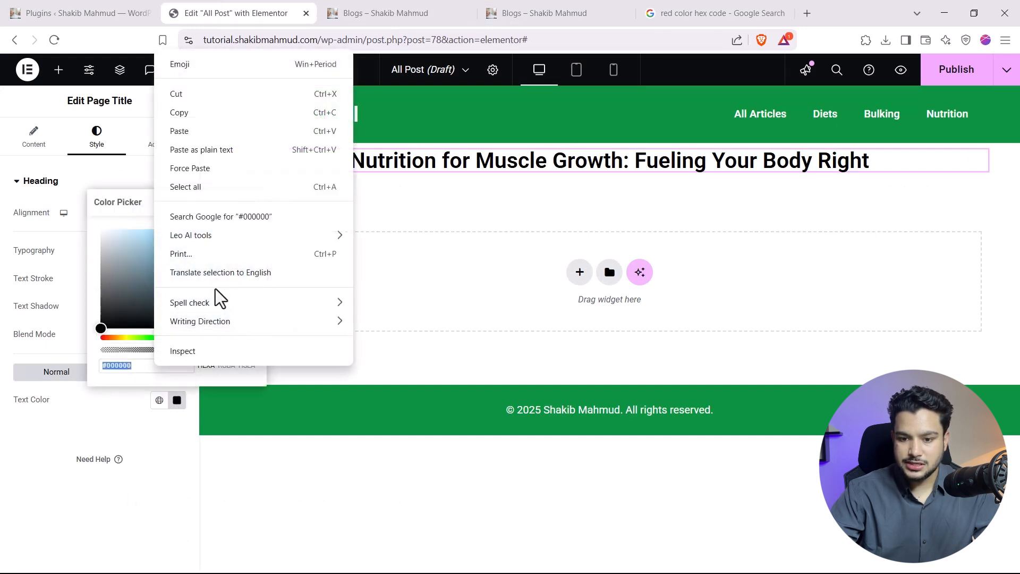
click(186, 134)
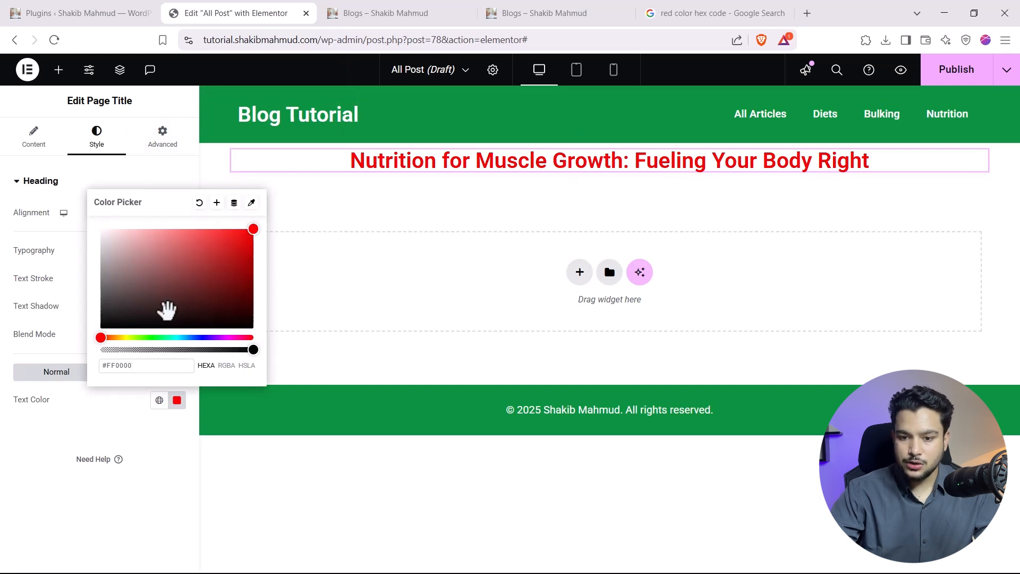
click(609, 143)
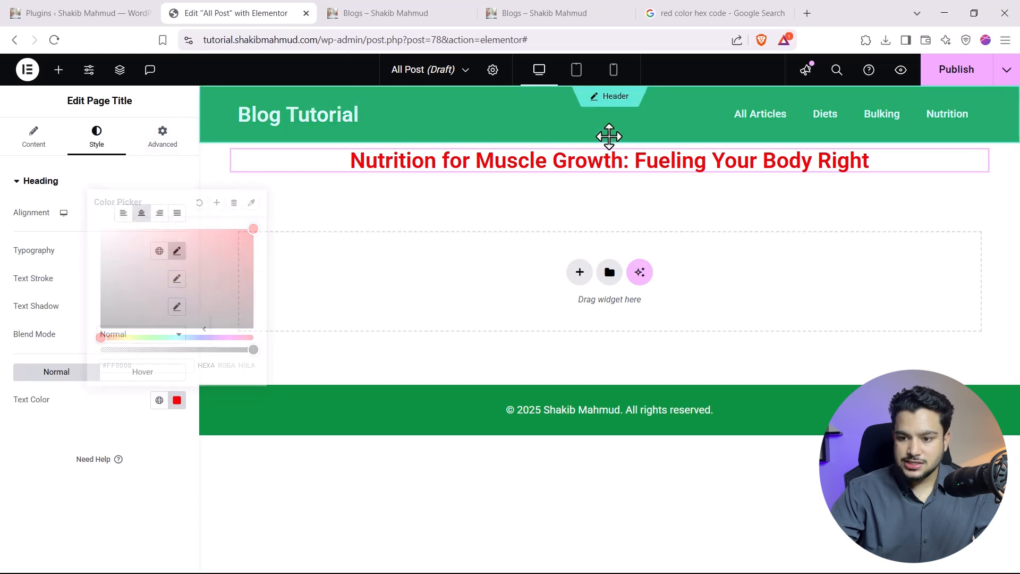
Give the container around the page title a classic background in black, #000000.
click(610, 140)
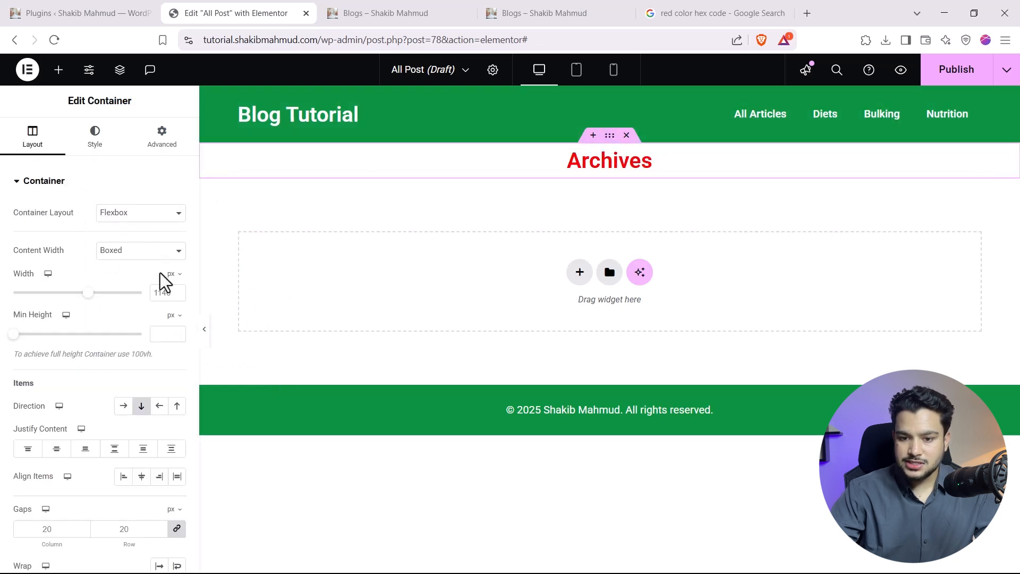
click(121, 158)
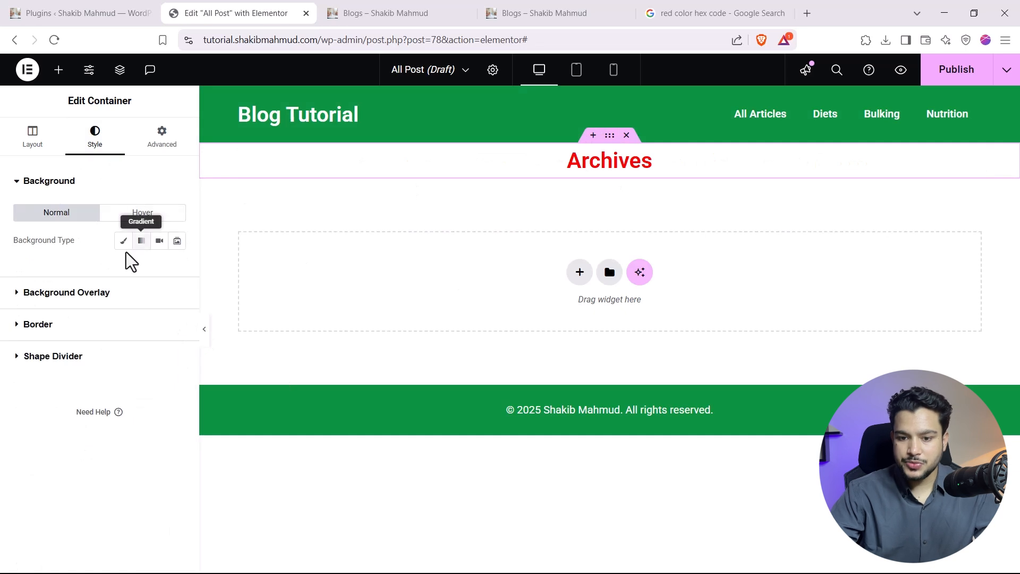
click(123, 242)
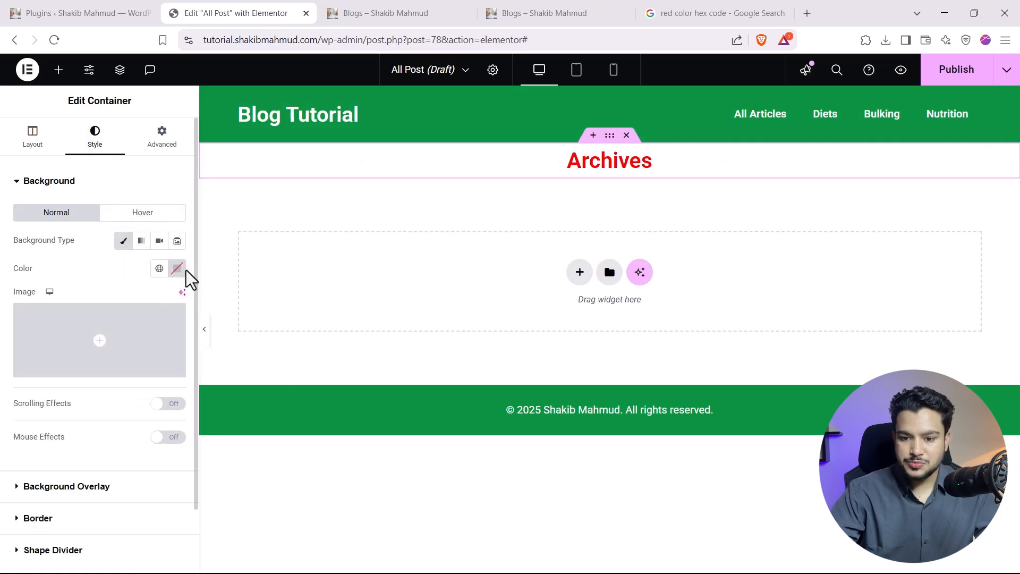
click(179, 270)
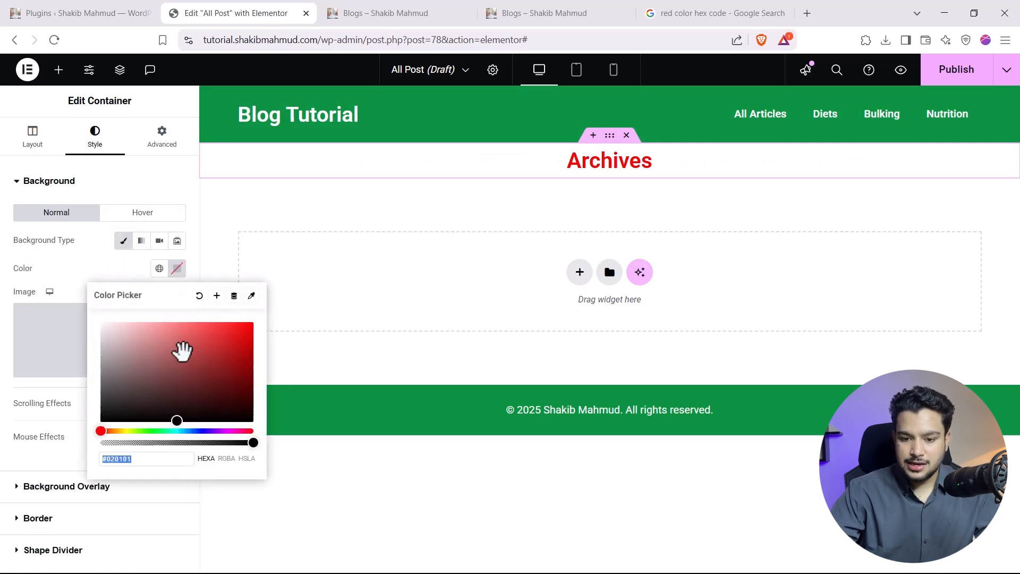
drag(183, 350, 83, 439)
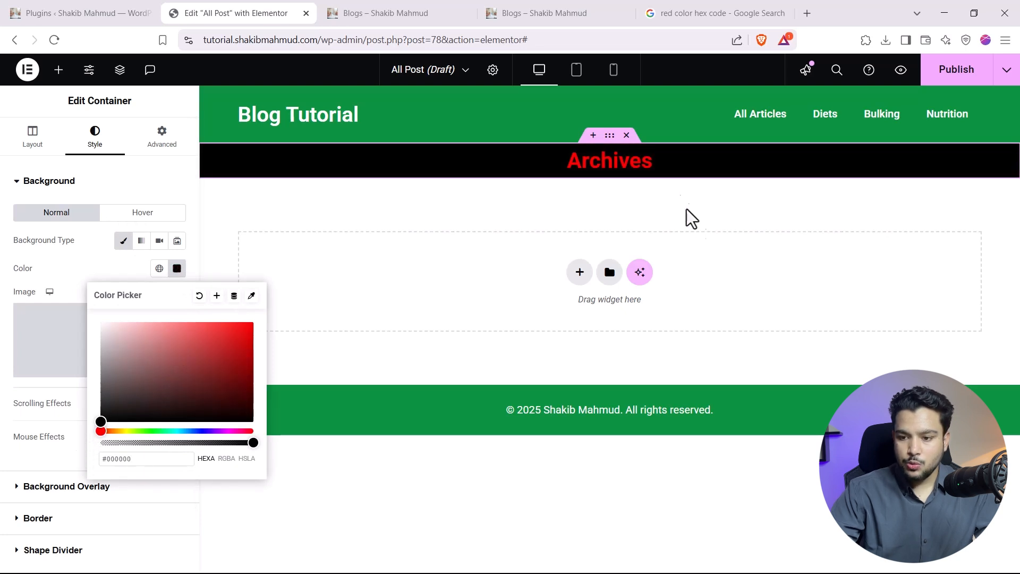
click(88, 266)
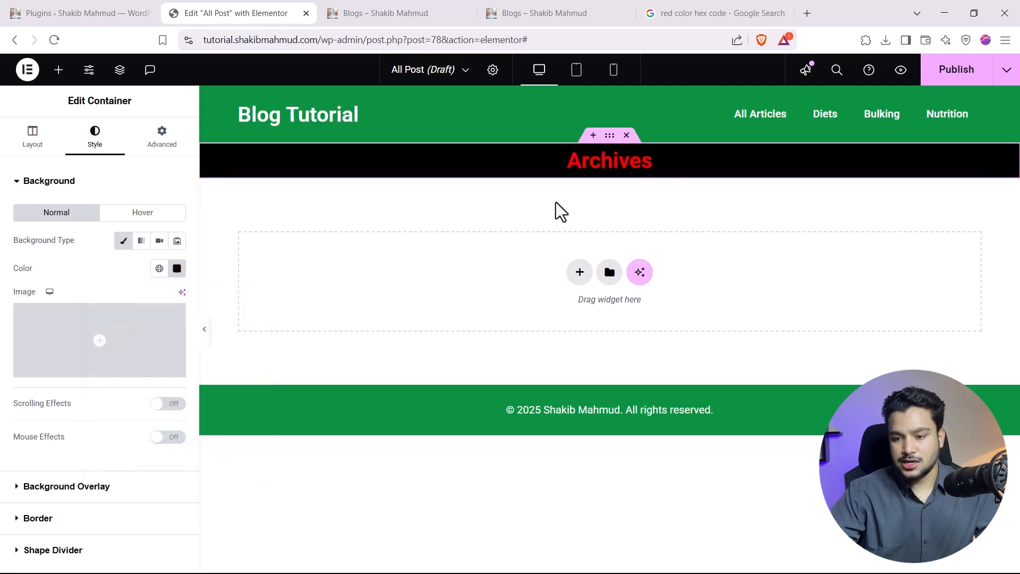
Try the 400 (Normal) font weight on the page title and set the weight to 700 (Bold).
click(618, 155)
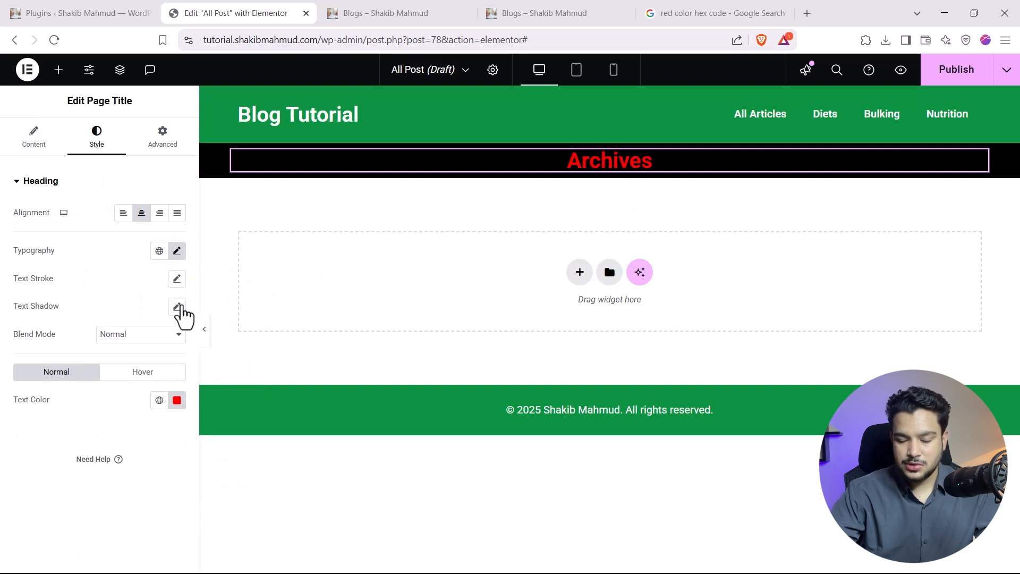
click(177, 251)
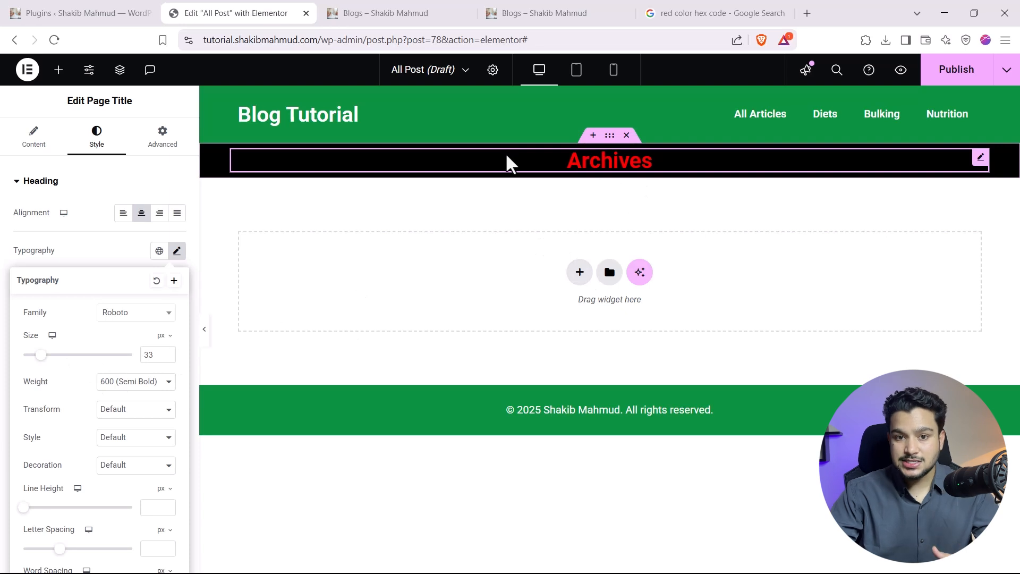
click(135, 385)
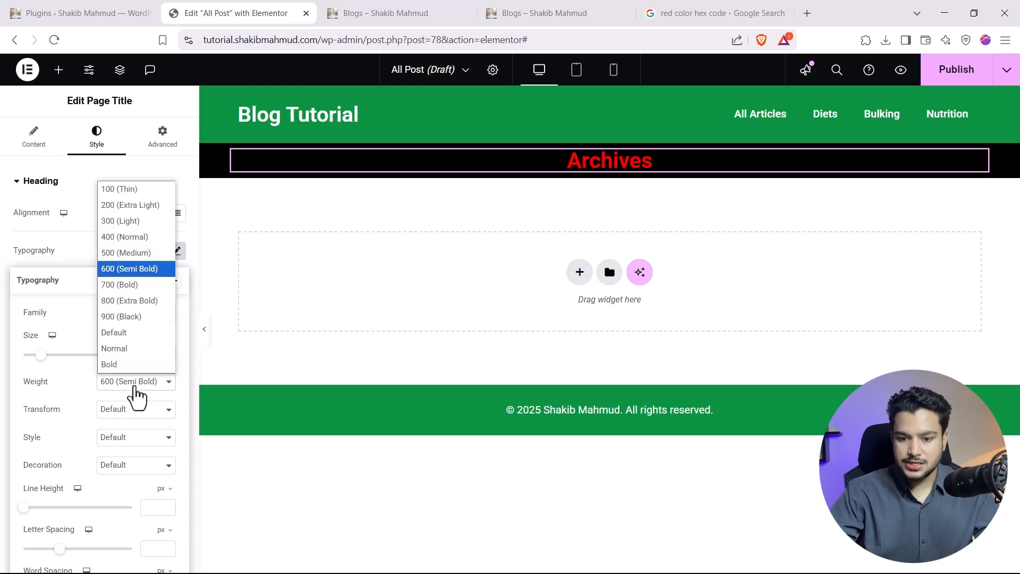
click(136, 237)
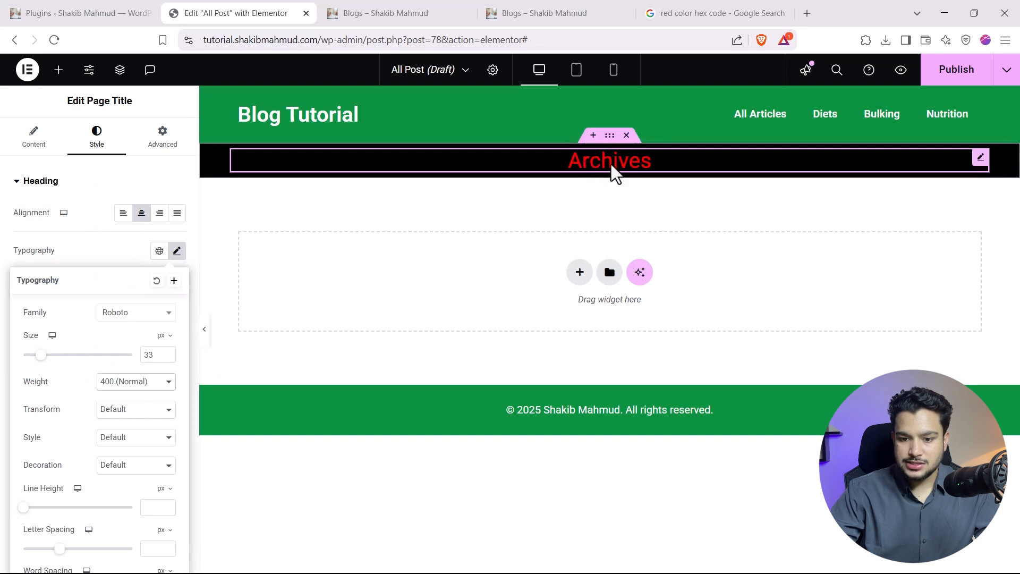
click(120, 386)
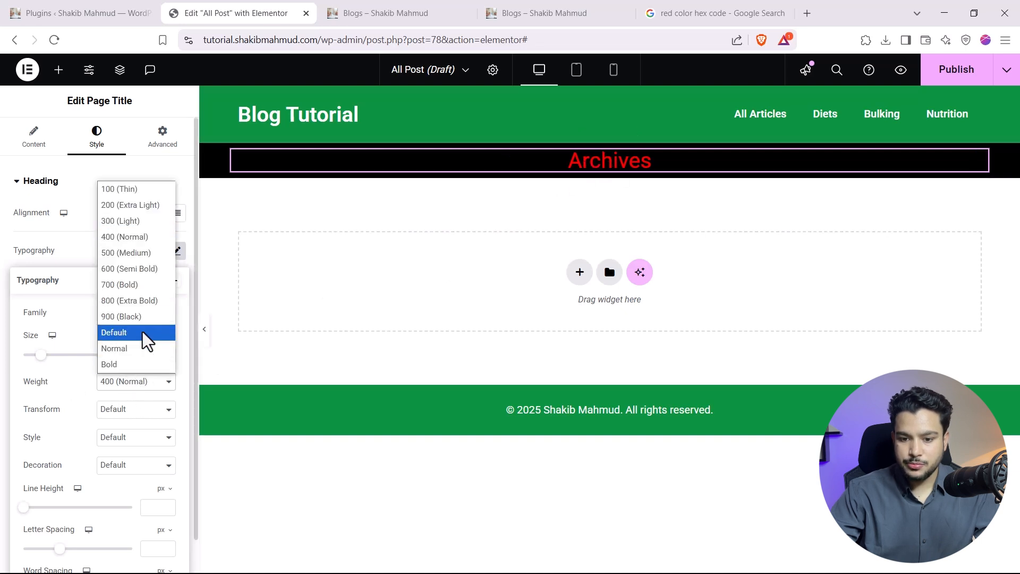
click(132, 289)
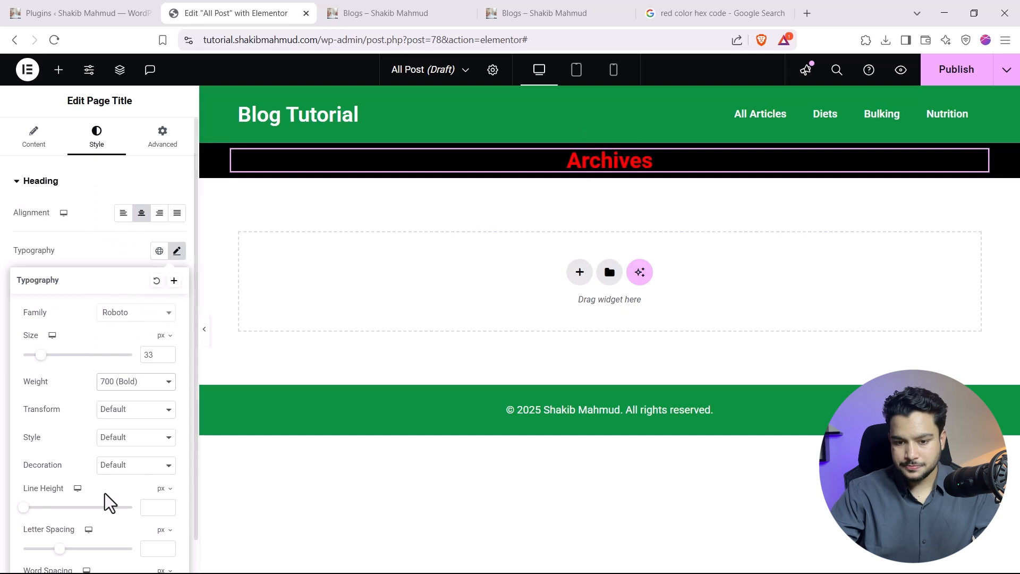
Set the page title's letter spacing to 0.2 px.
scroll(94, 404, down, 1)
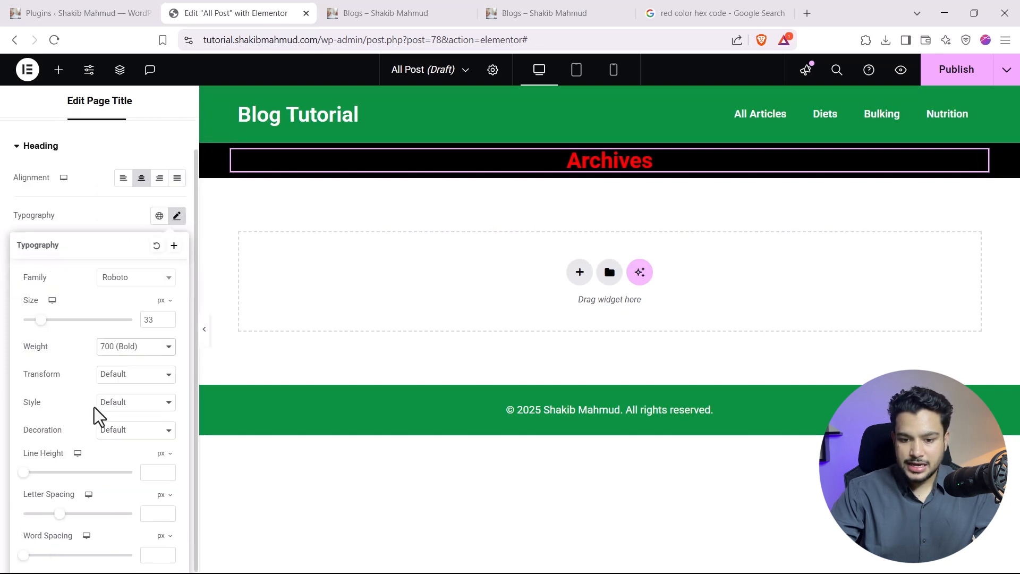
click(144, 473)
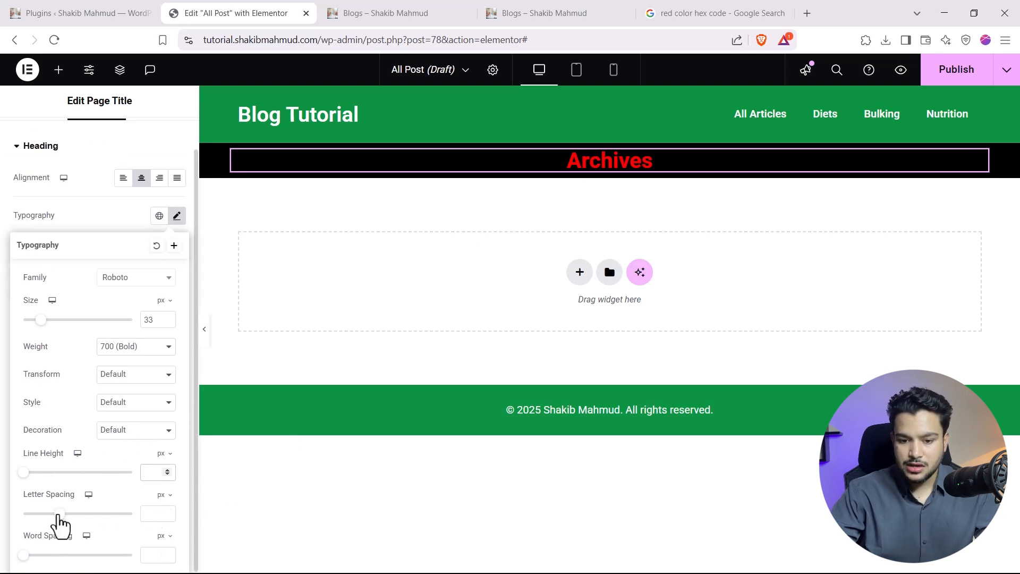
mouse_move(60, 518)
mouse_down()
mouse_move(39, 520)
mouse_move(92, 523)
mouse_move(53, 524)
mouse_move(66, 521)
mouse_up()
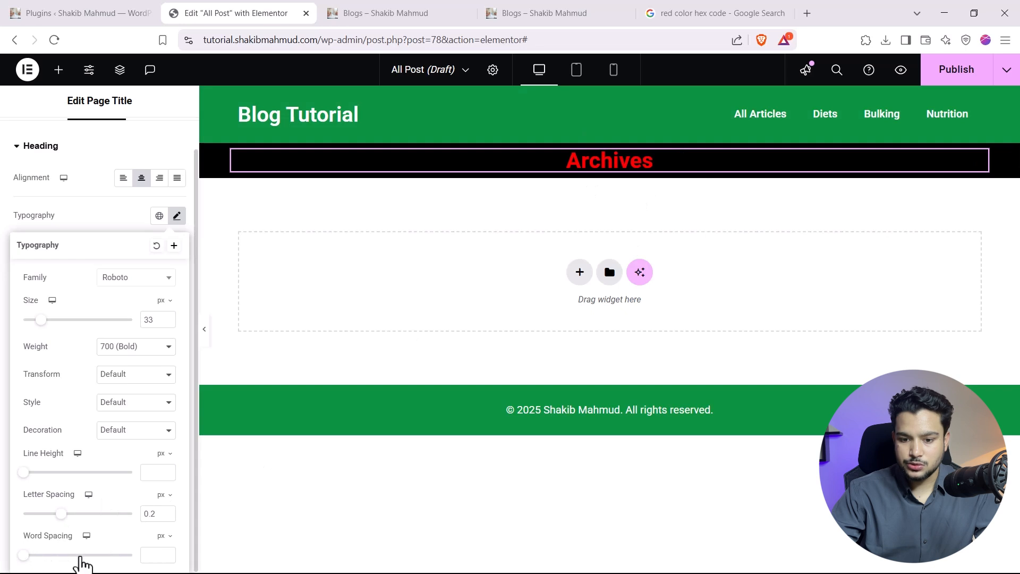
click(84, 208)
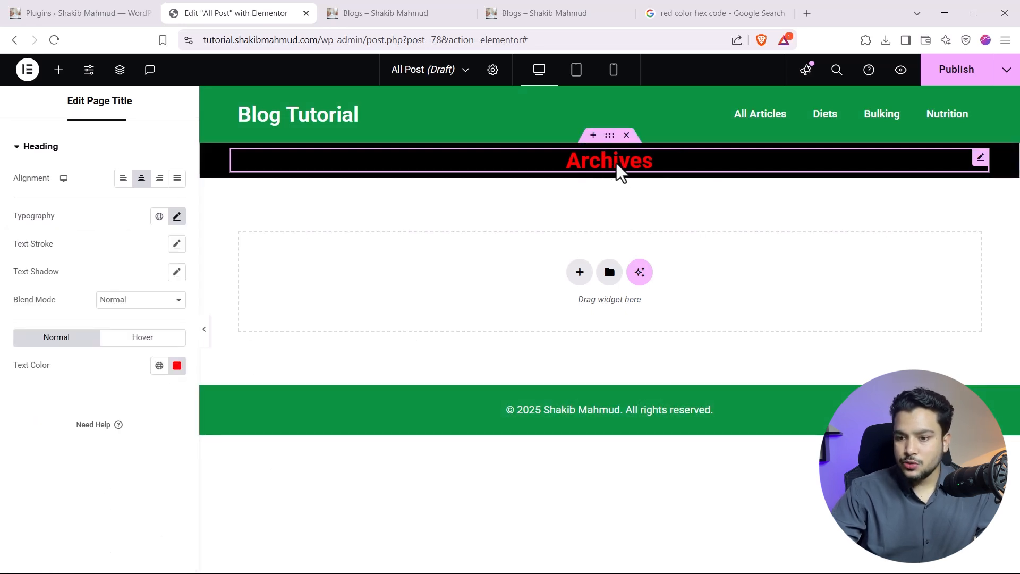
Set the page title's text color to white, #FFFFFF, and preview the template at full width.
click(177, 365)
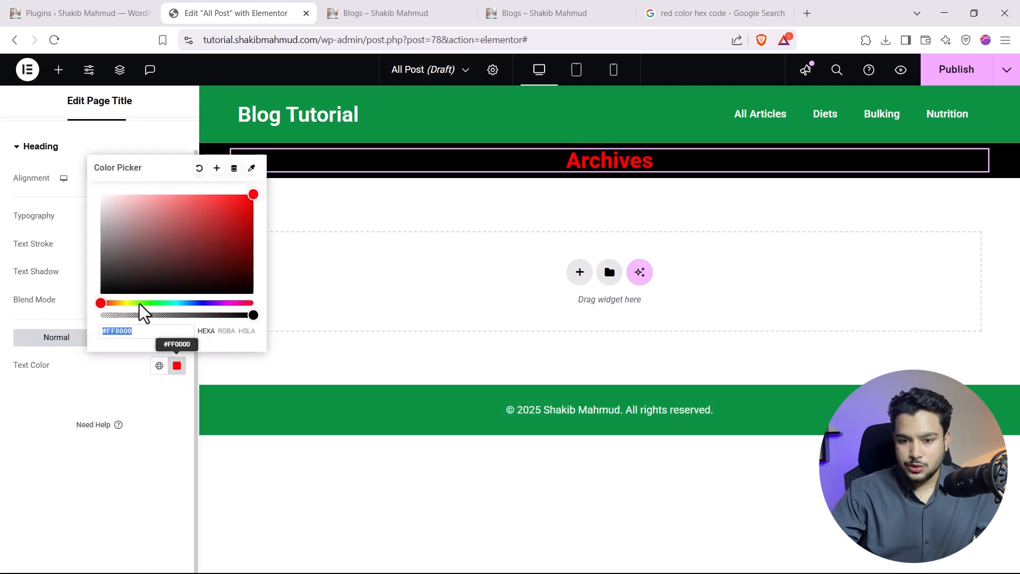
text(#FFFFFF)
scroll(41, 169, up, 1)
click(70, 481)
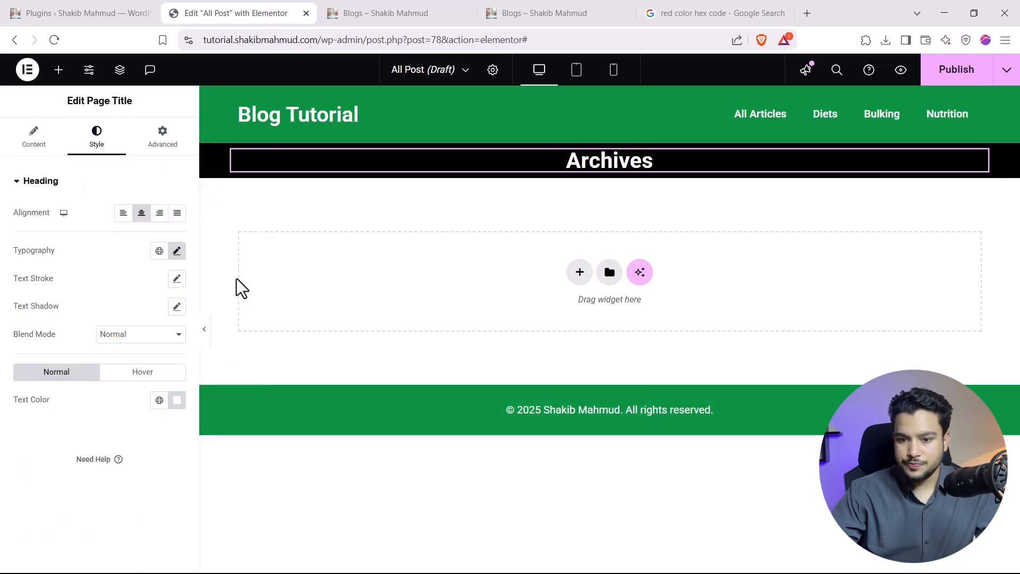
click(204, 330)
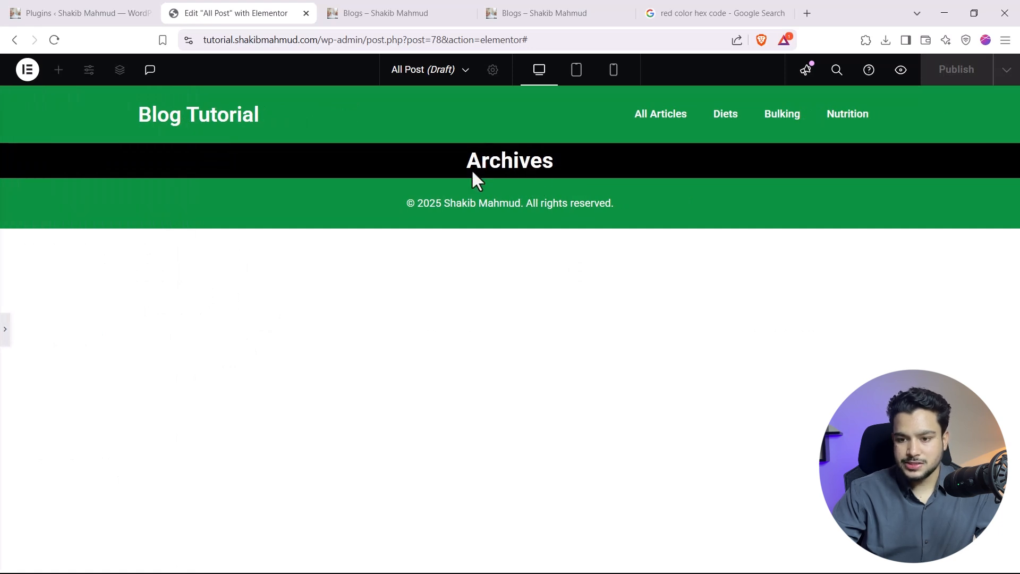
click(6, 328)
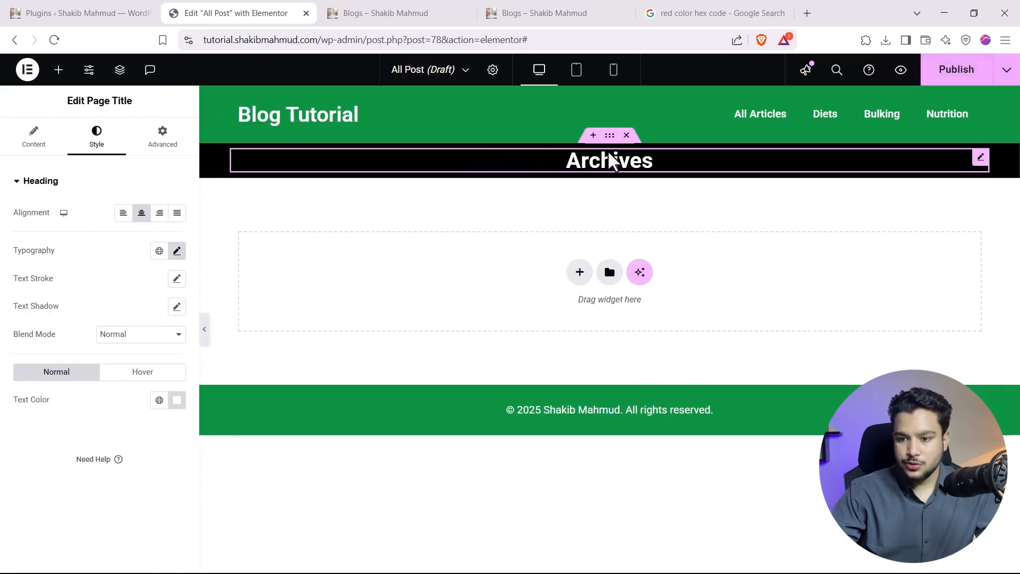
Unlink the title container's padding, set its top and bottom padding to 50 px, and preview the template at full width.
click(606, 142)
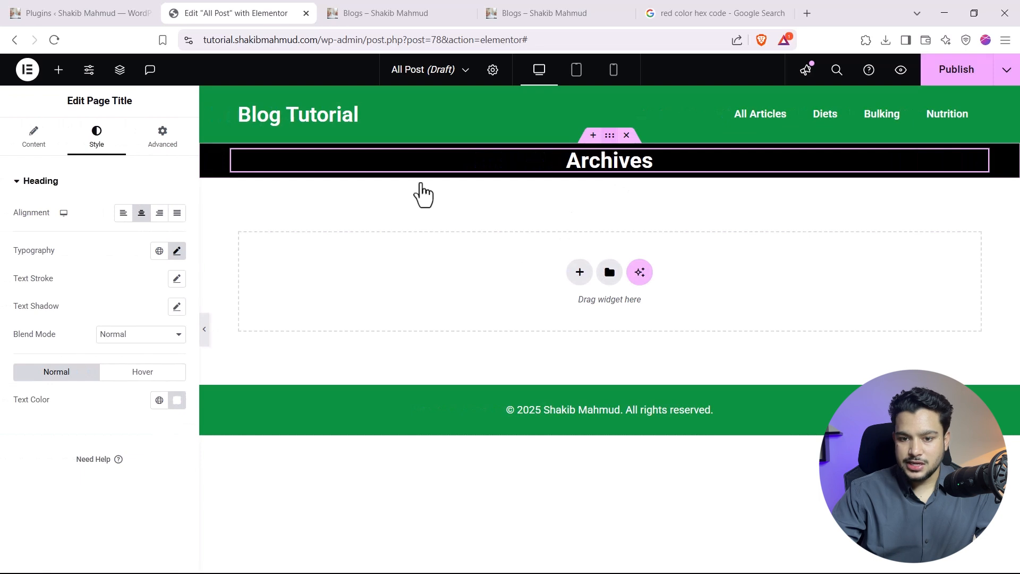
click(161, 136)
click(175, 284)
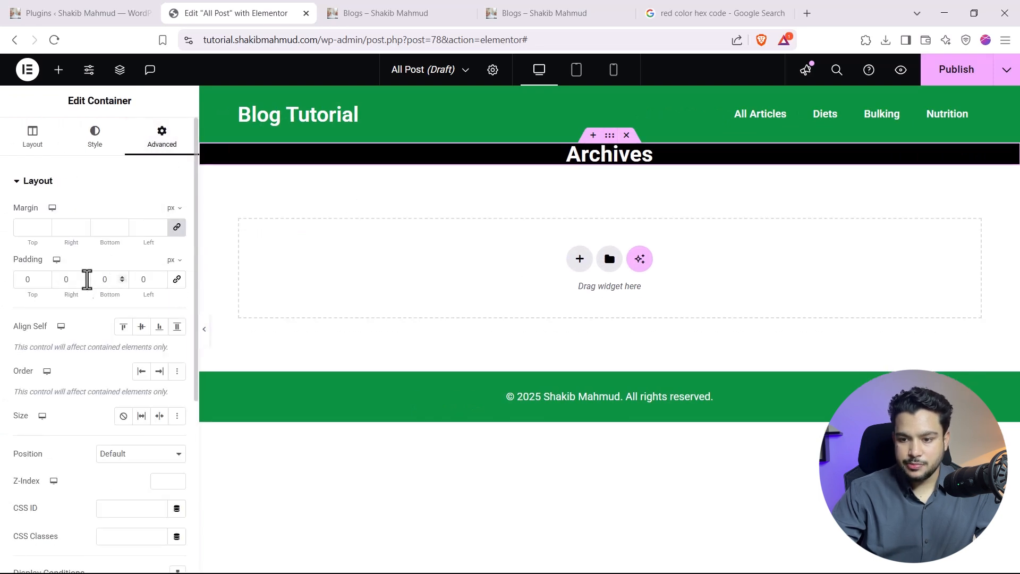
click(20, 282)
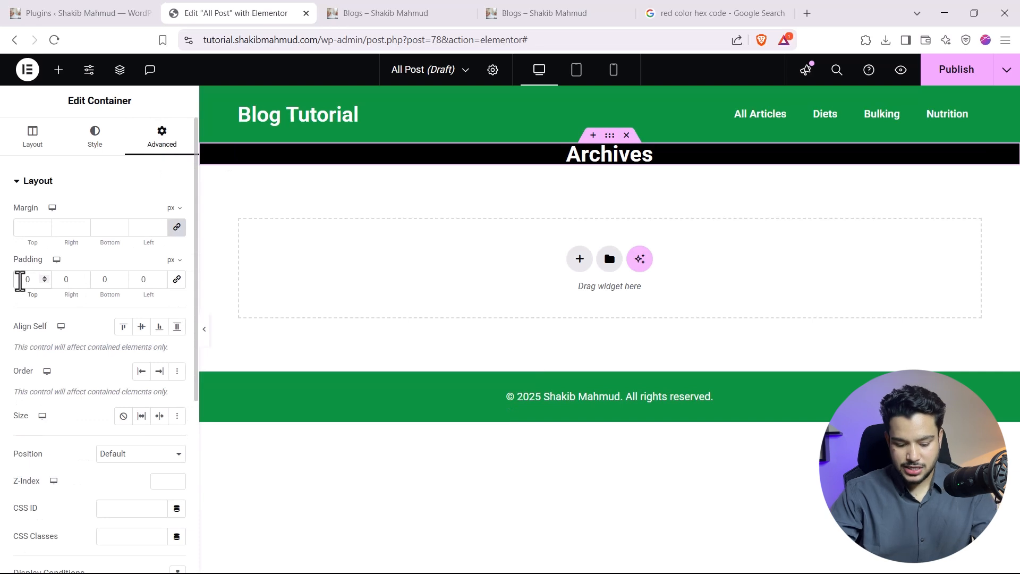
text(50)
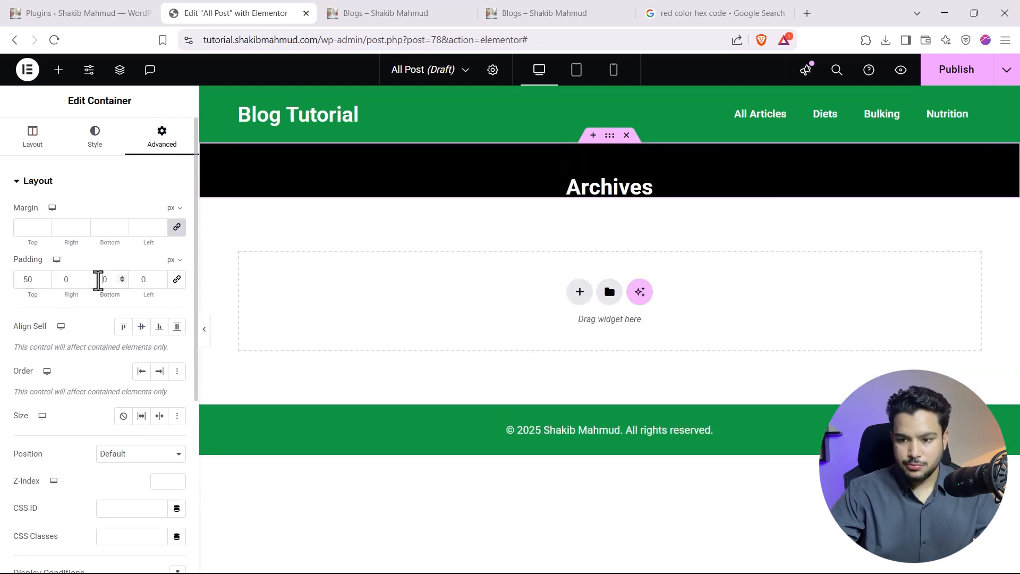
click(98, 280)
text(50)
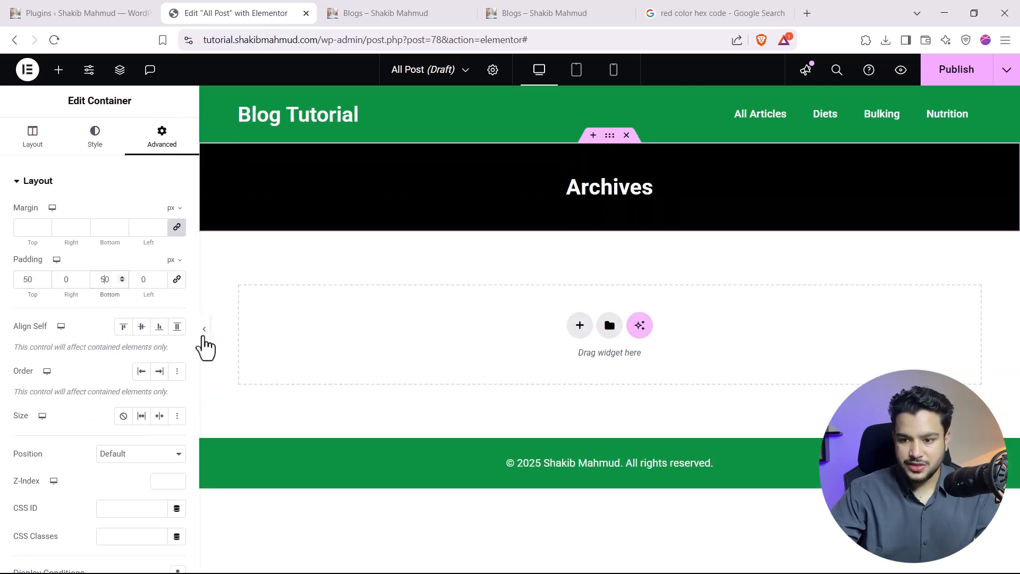
click(205, 345)
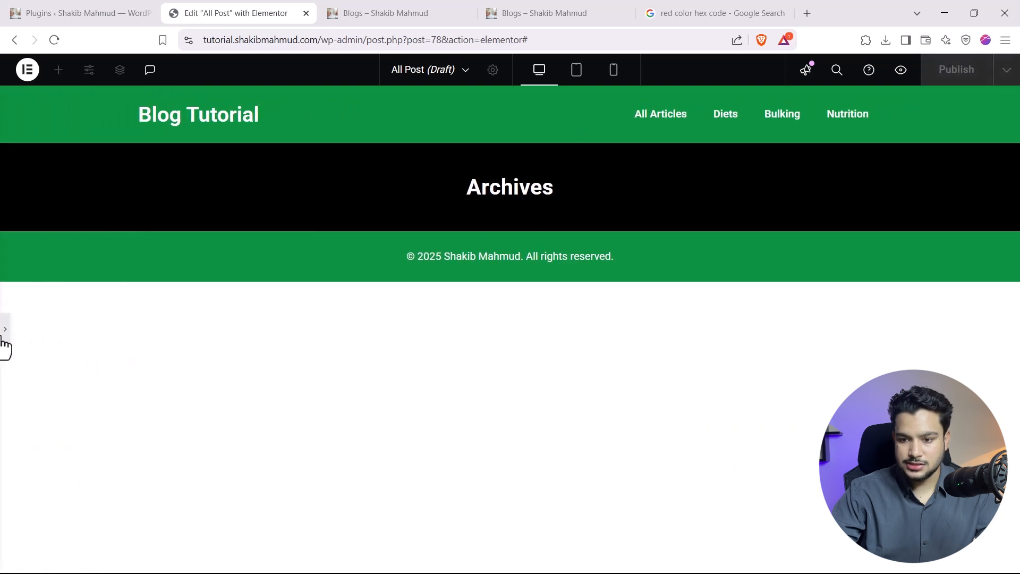
click(4, 334)
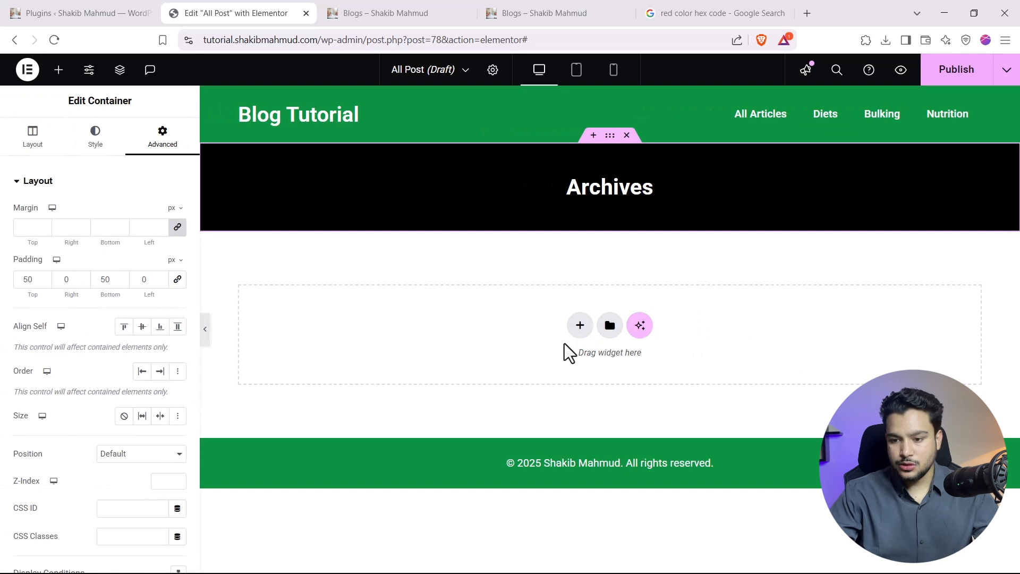
Add a single-column Flexbox container with a downward direction below the title banner.
click(579, 330)
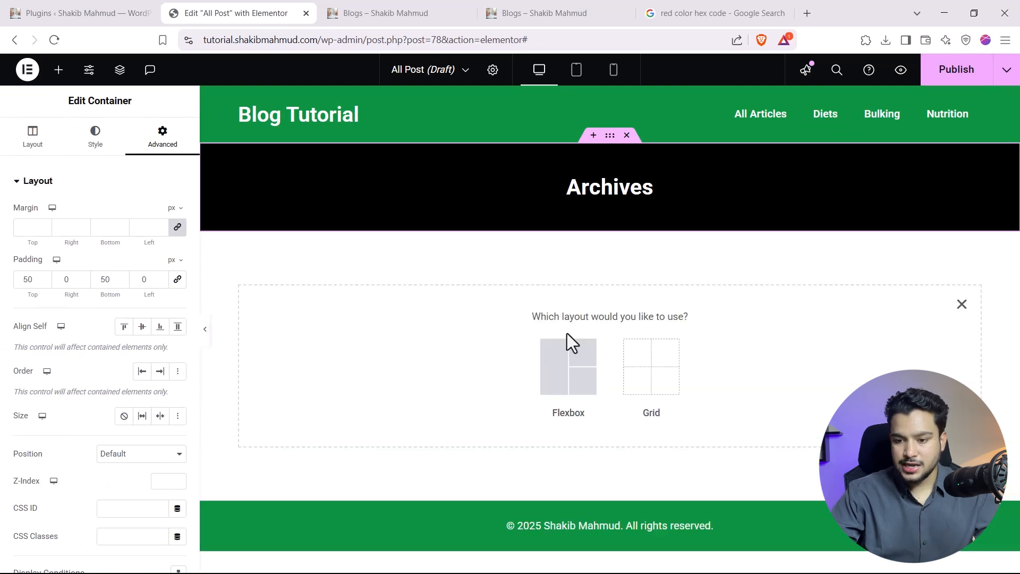
click(575, 372)
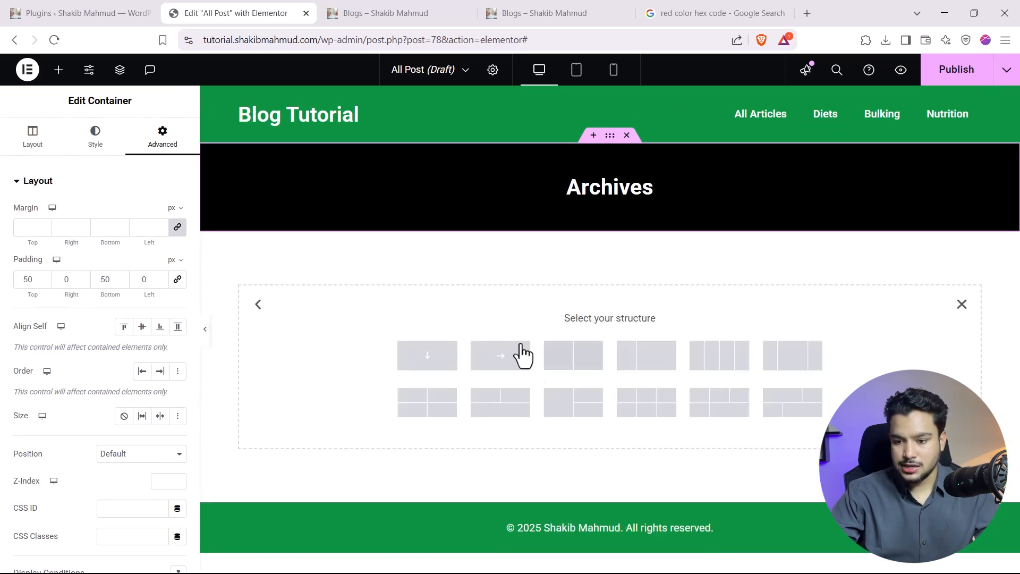
click(426, 360)
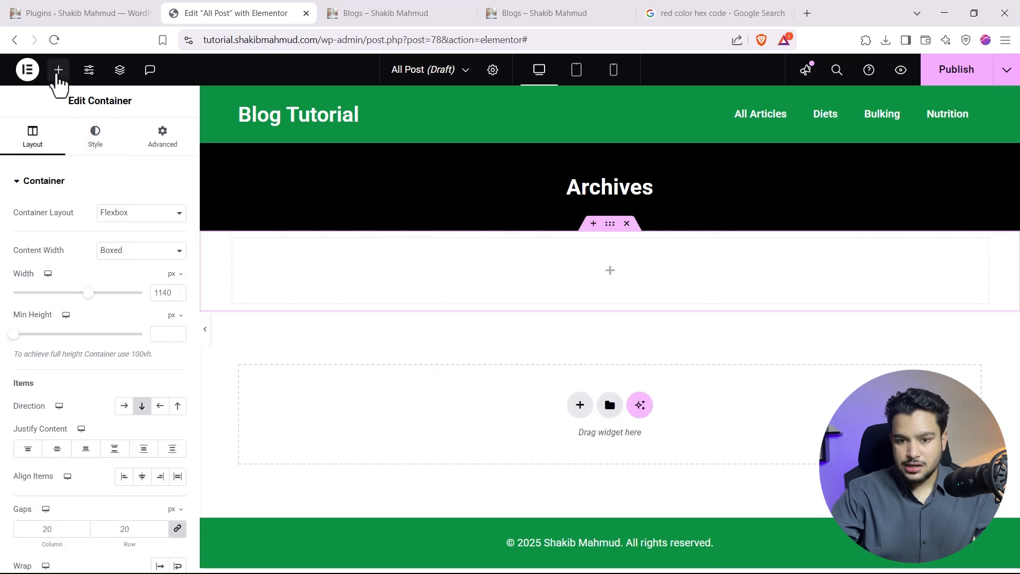
Search the widgets for "post" and place the Posts widget in the new container below the banner.
click(59, 69)
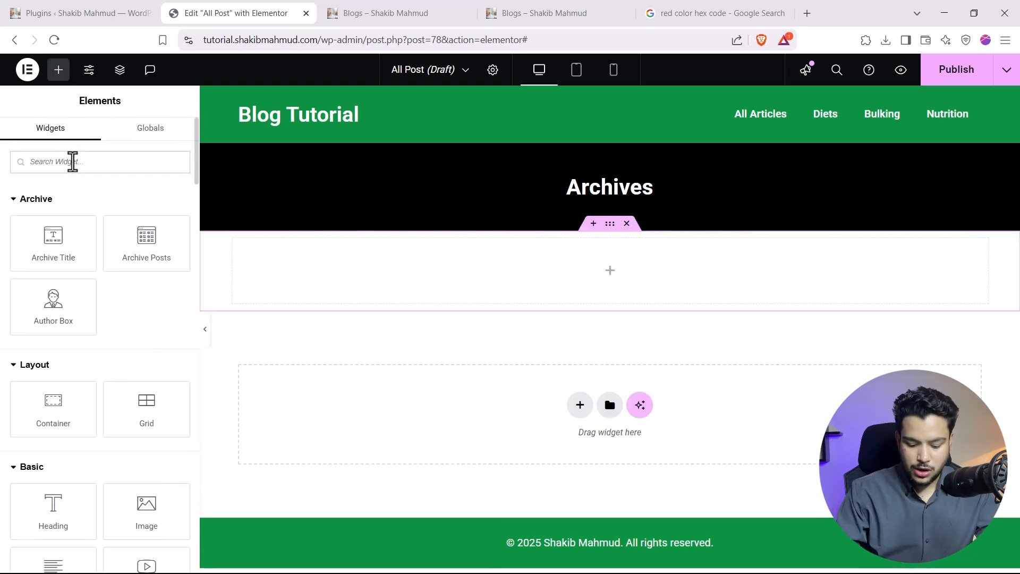
text(post)
key(BackSpace)
key(BackSpace)
key(BackSpace)
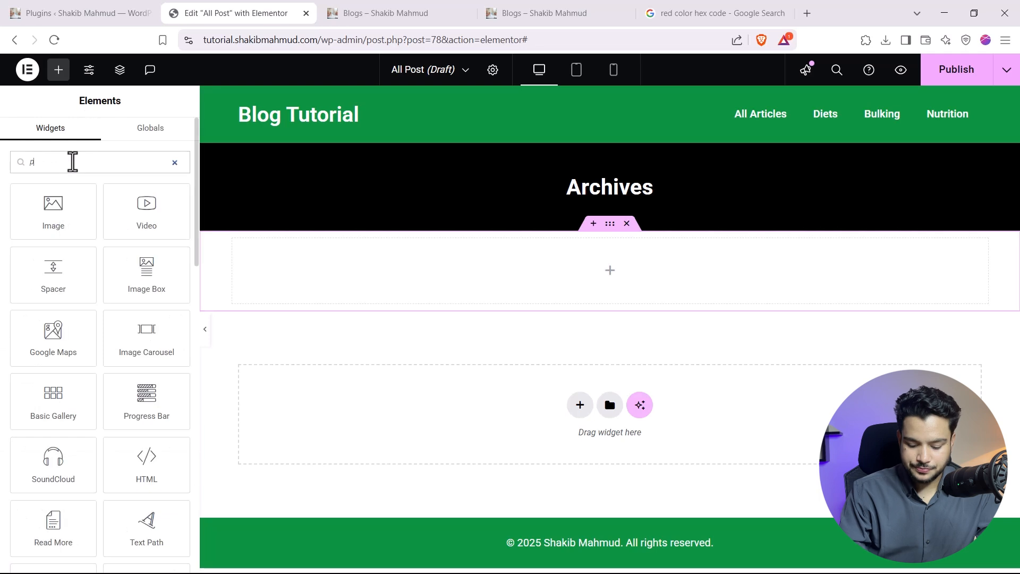
key(BackSpace)
text(ost)
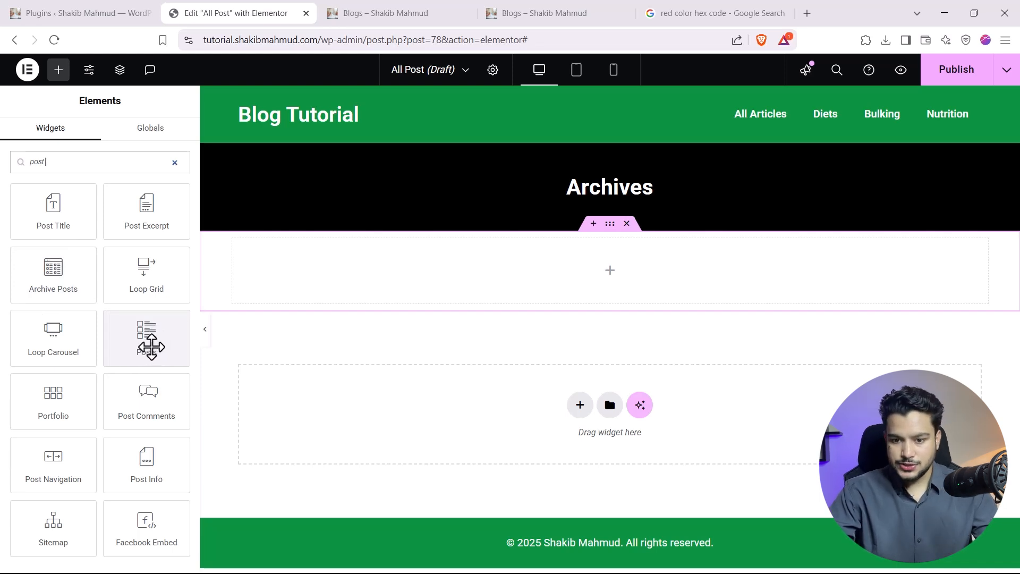
drag(146, 345, 499, 280)
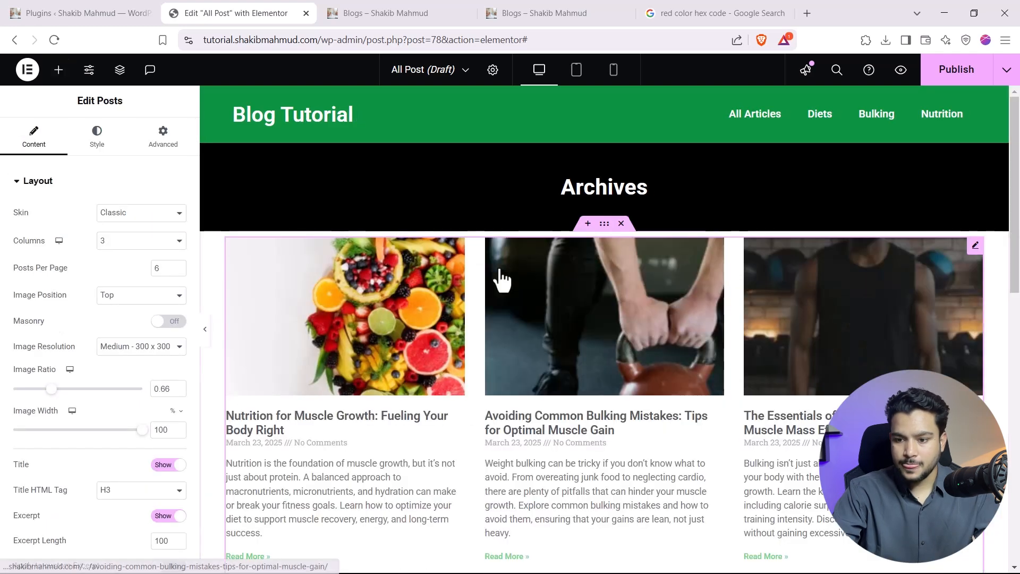
scroll(550, 396, down, 5)
scroll(549, 395, down, 7)
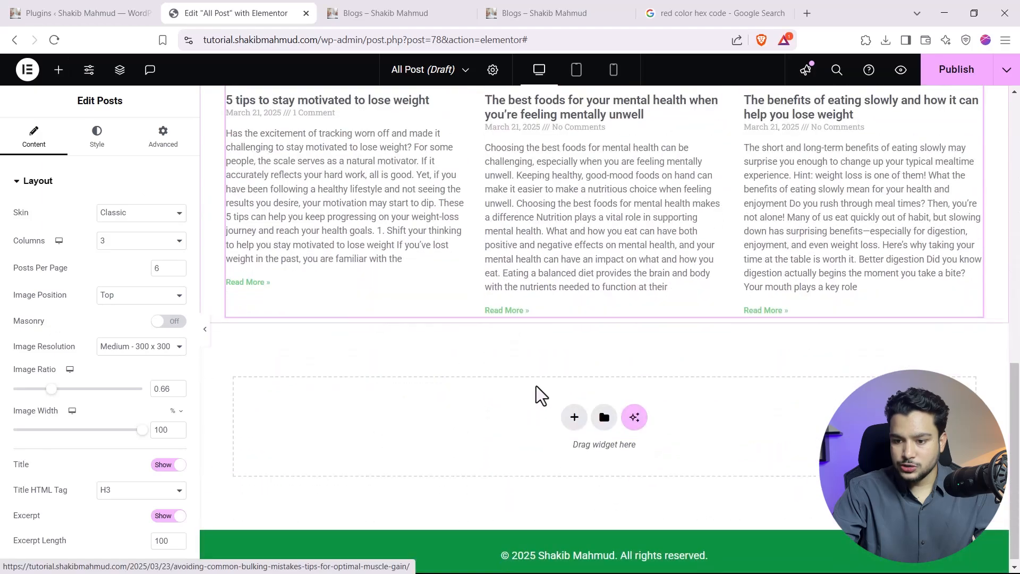
scroll(537, 394, up, 7)
scroll(496, 379, up, 5)
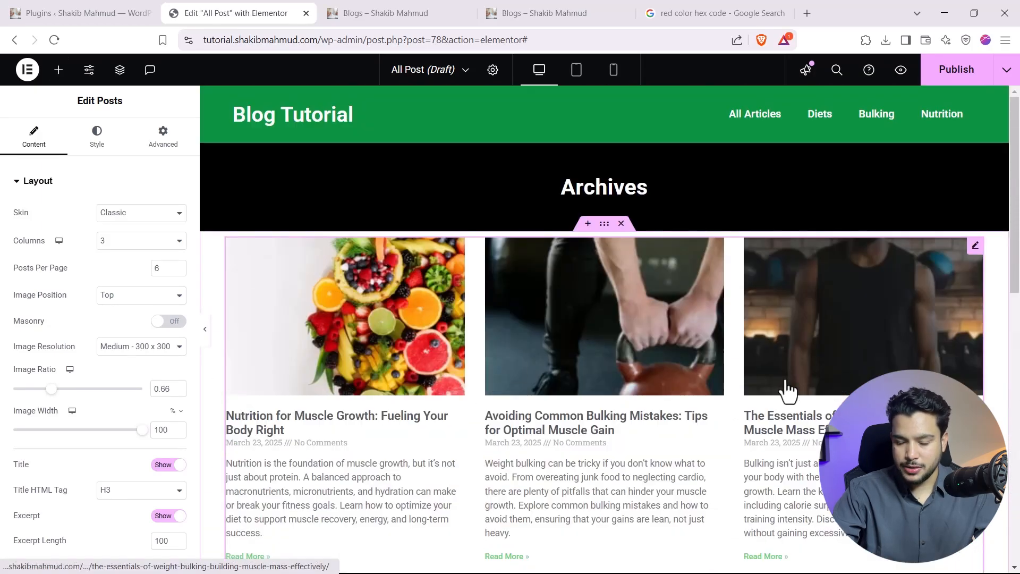
Change the Posts widget's skin to Cards.
scroll(566, 313, down, 3)
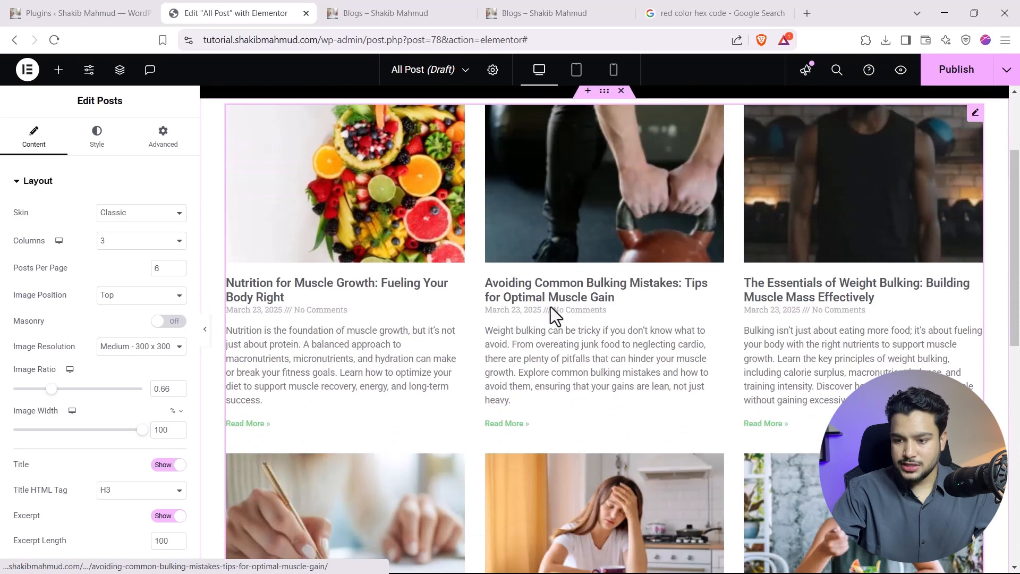
click(130, 214)
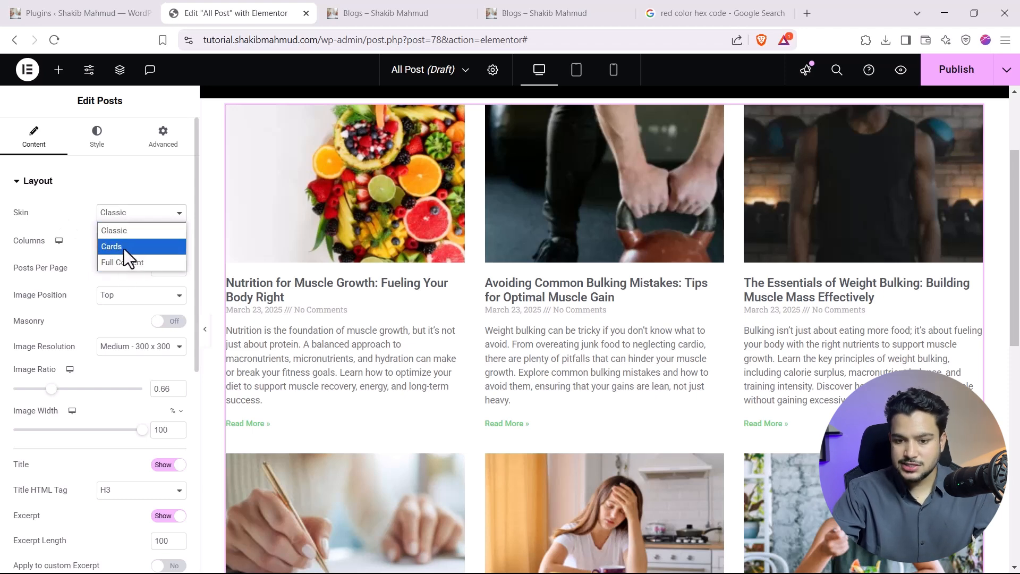
click(123, 247)
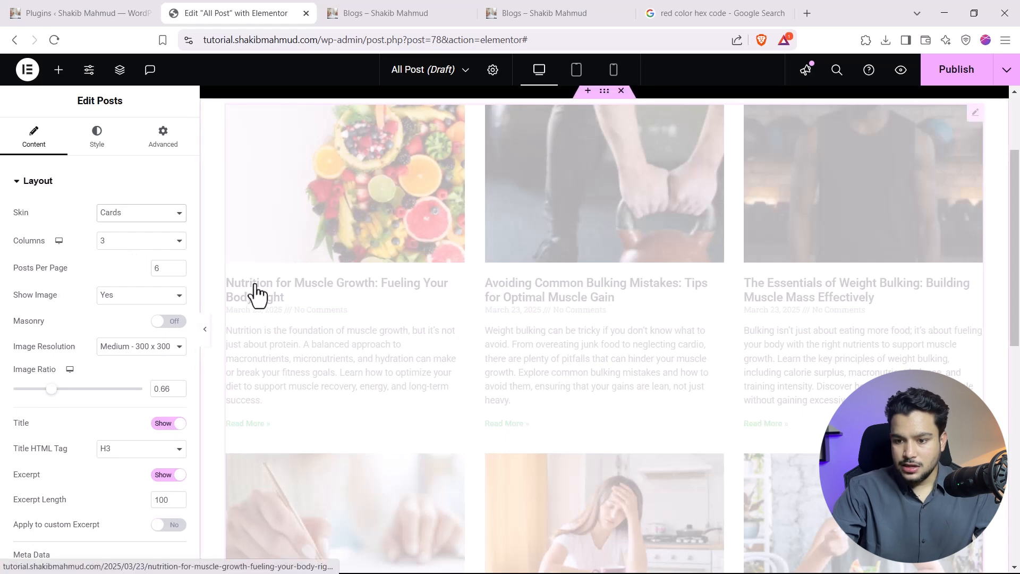
scroll(456, 329, up, 3)
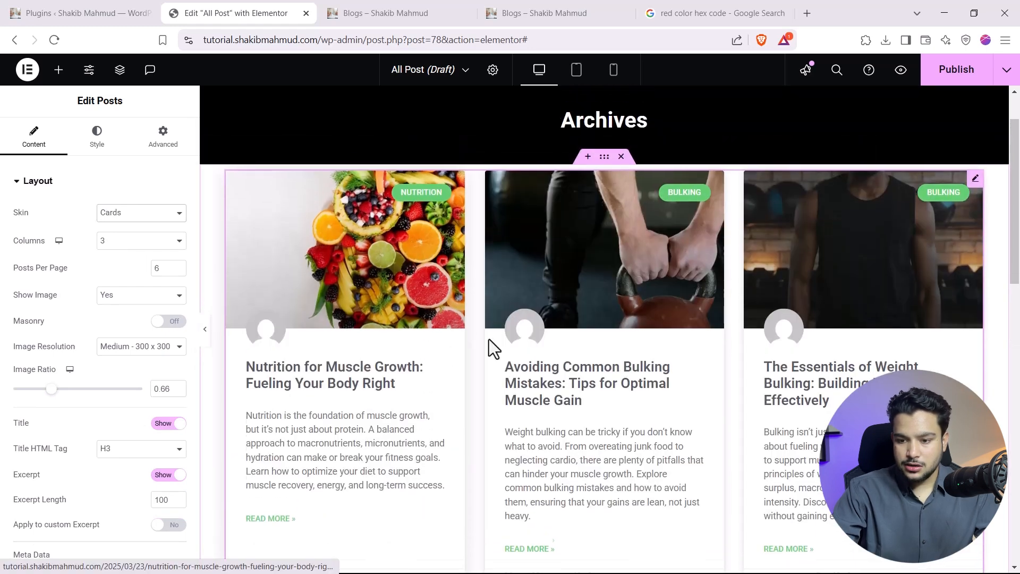
scroll(506, 320, down, 1)
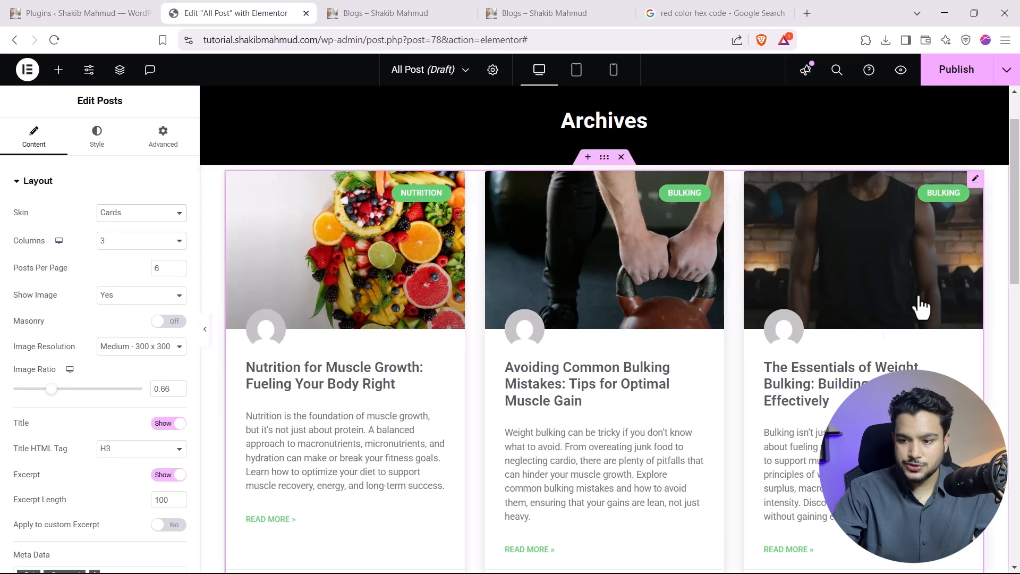
Try 2 columns for the post cards and set the column count back to 3.
scroll(840, 341, down, 3)
click(139, 241)
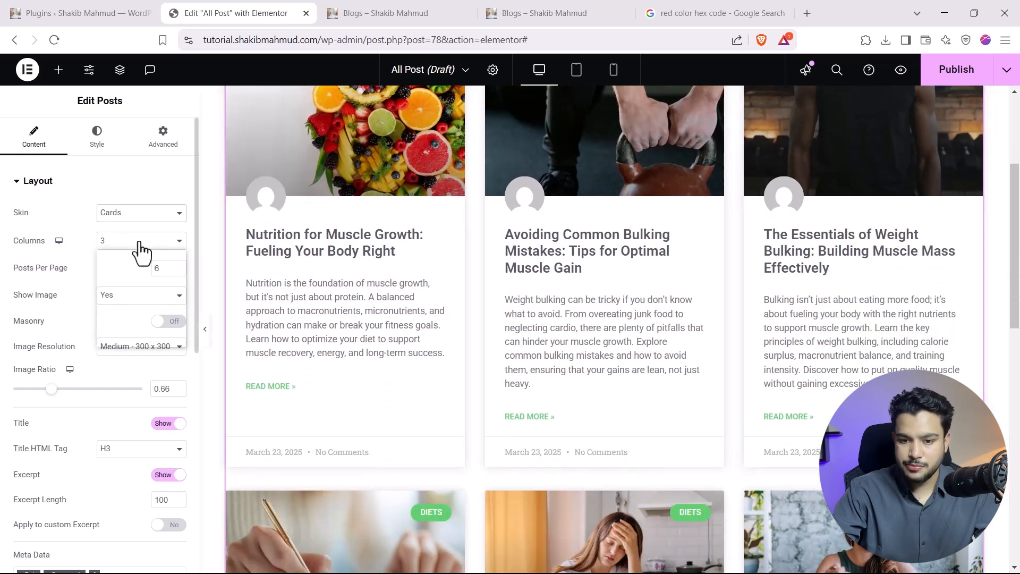
click(114, 276)
scroll(694, 337, up, 5)
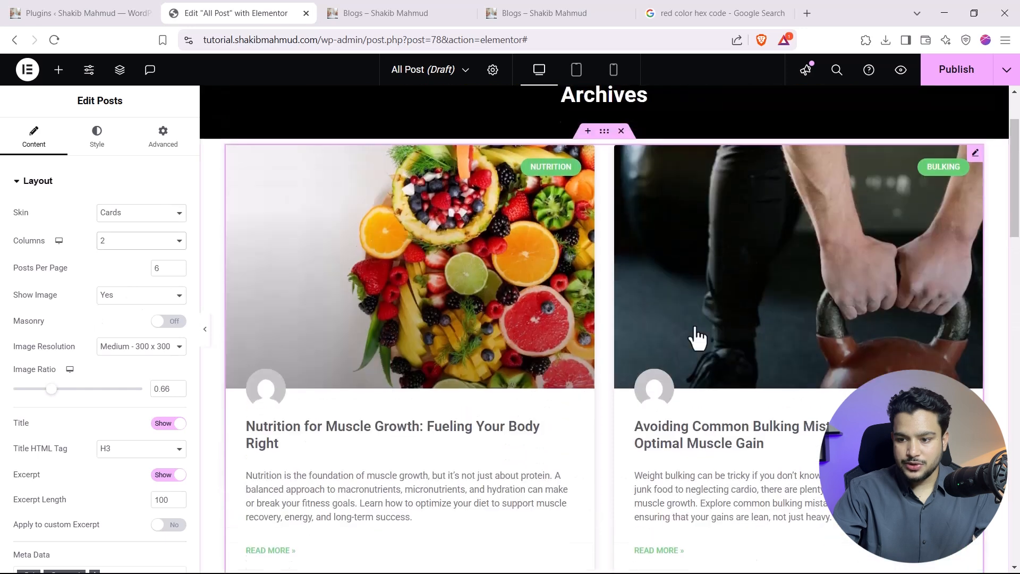
scroll(547, 260, down, 1)
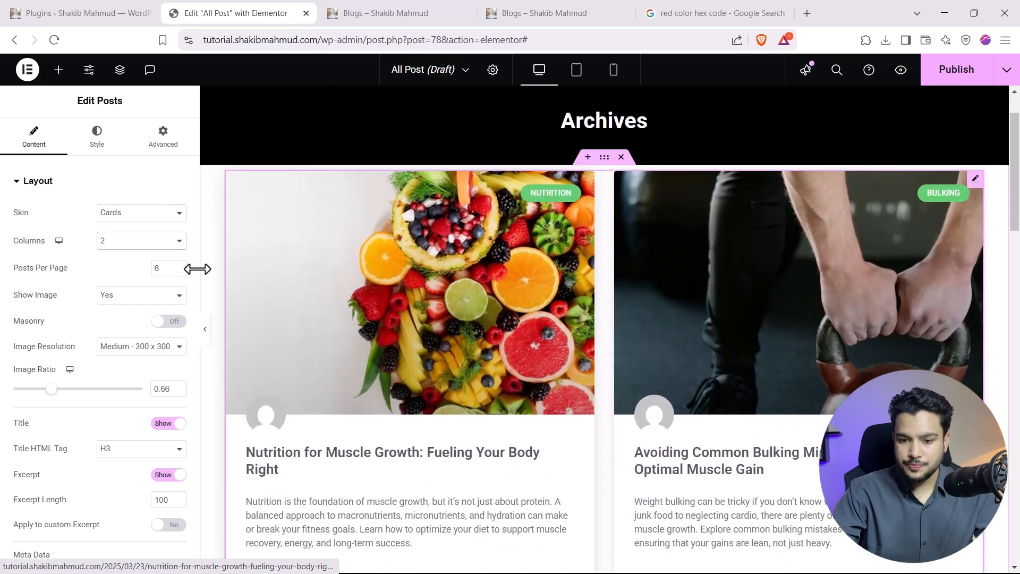
click(128, 246)
click(110, 288)
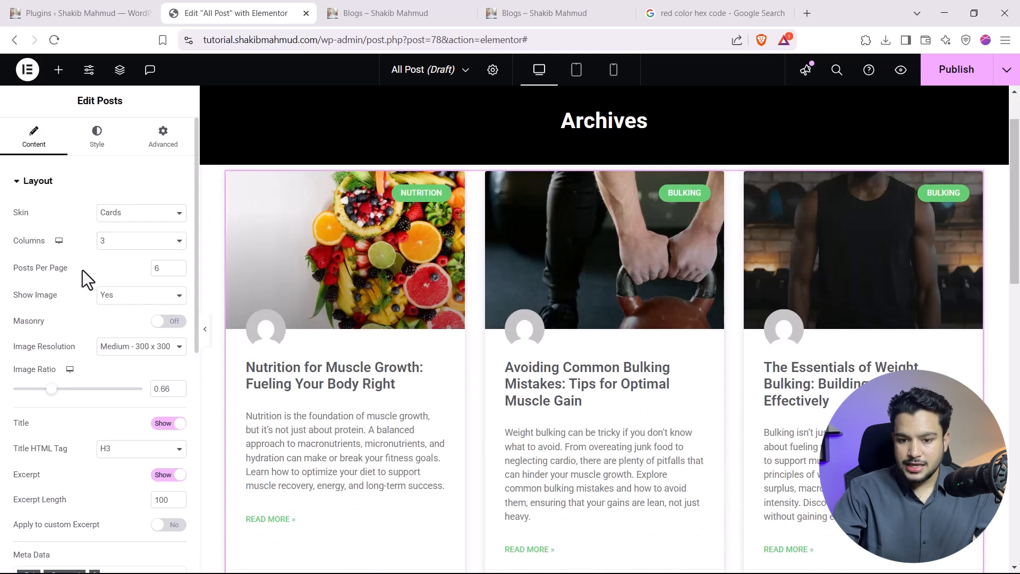
Set the Posts widget to 20 posts per page and review the post cards and layout settings.
scroll(84, 273, down, 3)
scroll(159, 255, up, 1)
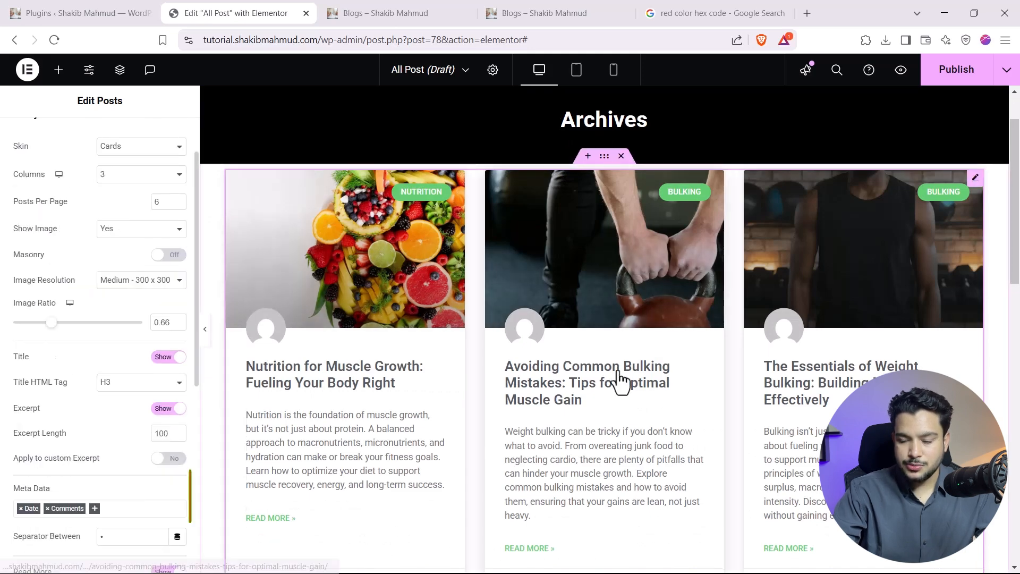
scroll(617, 372, down, 8)
scroll(646, 419, down, 2)
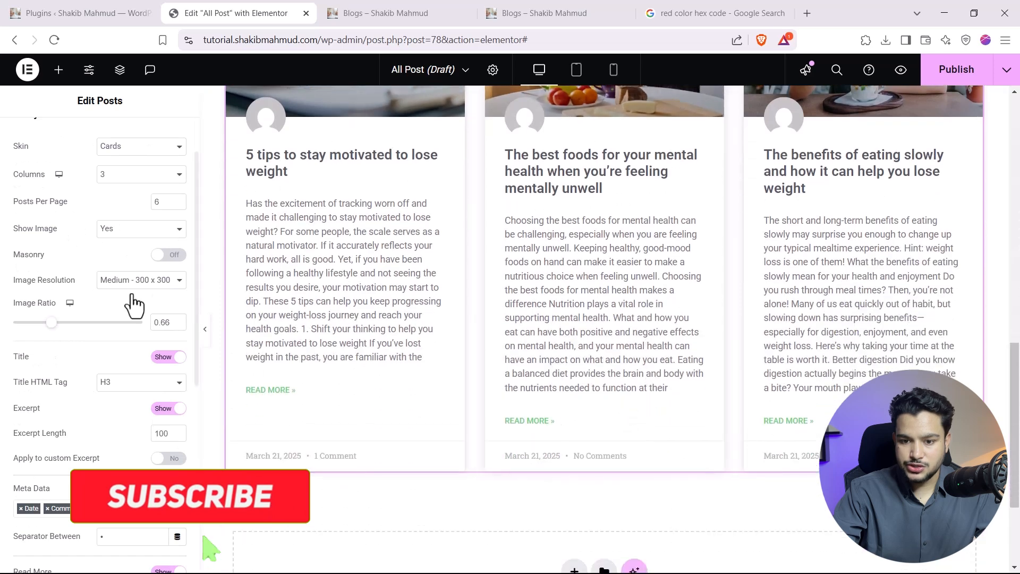
scroll(80, 286, up, 1)
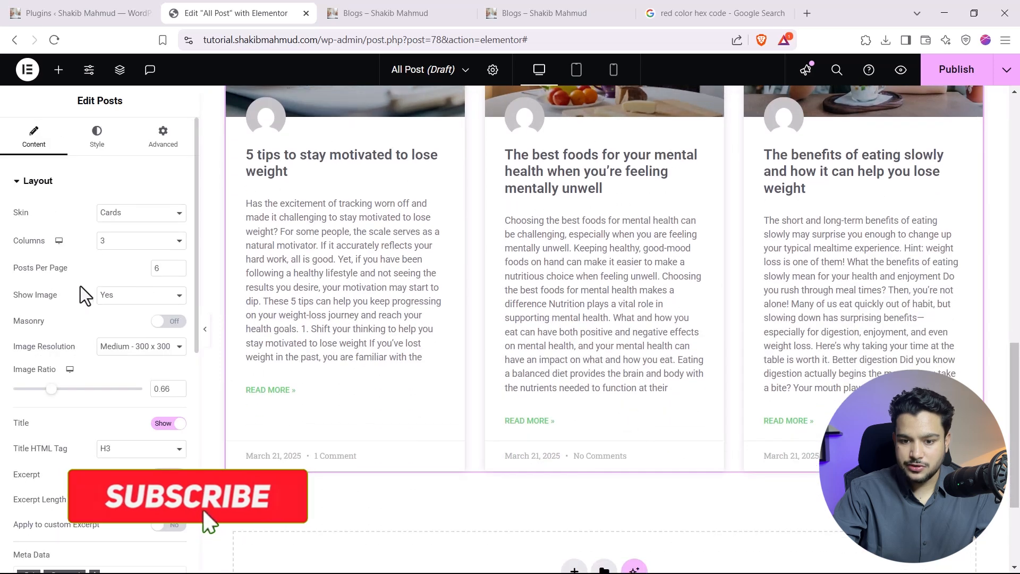
double_click(161, 269)
text(20)
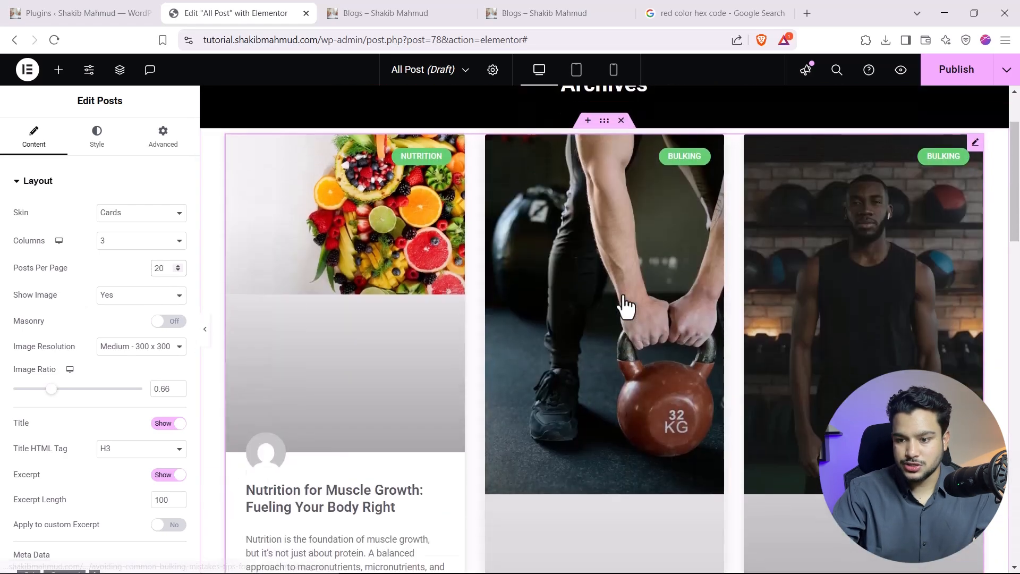
scroll(623, 319, down, 15)
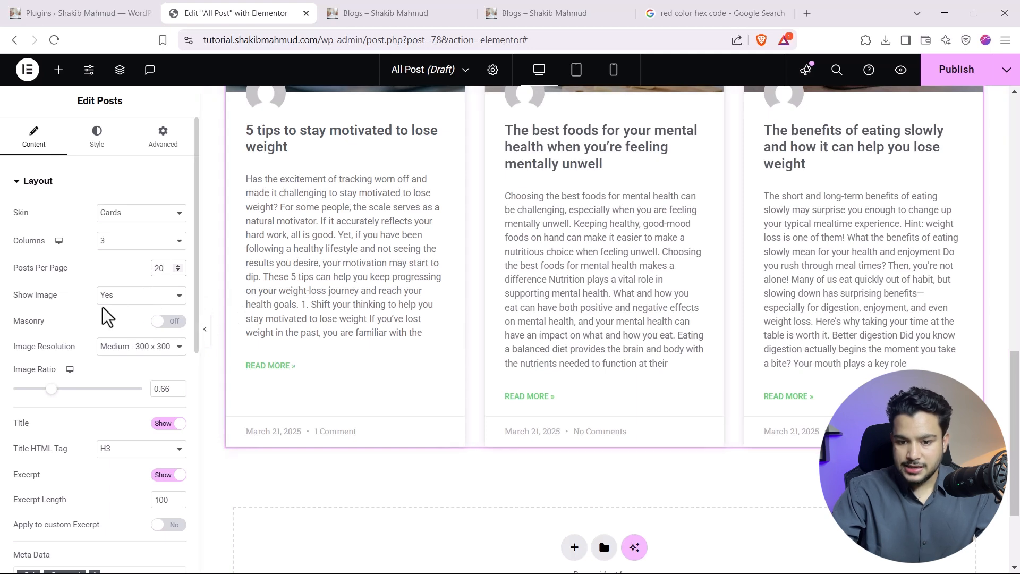
scroll(108, 317, down, 3)
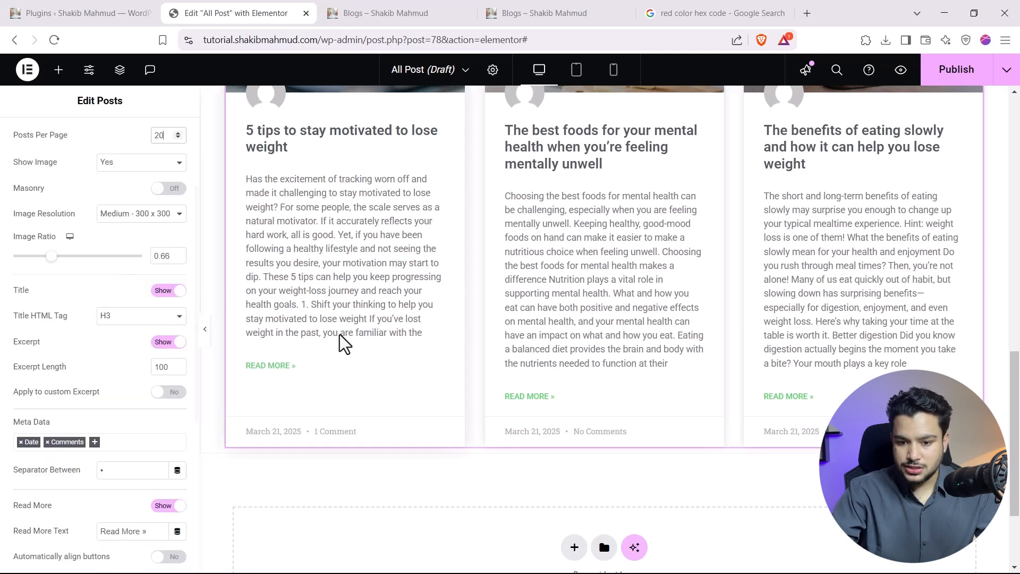
scroll(139, 380, down, 2)
scroll(622, 380, up, 7)
scroll(622, 380, up, 6)
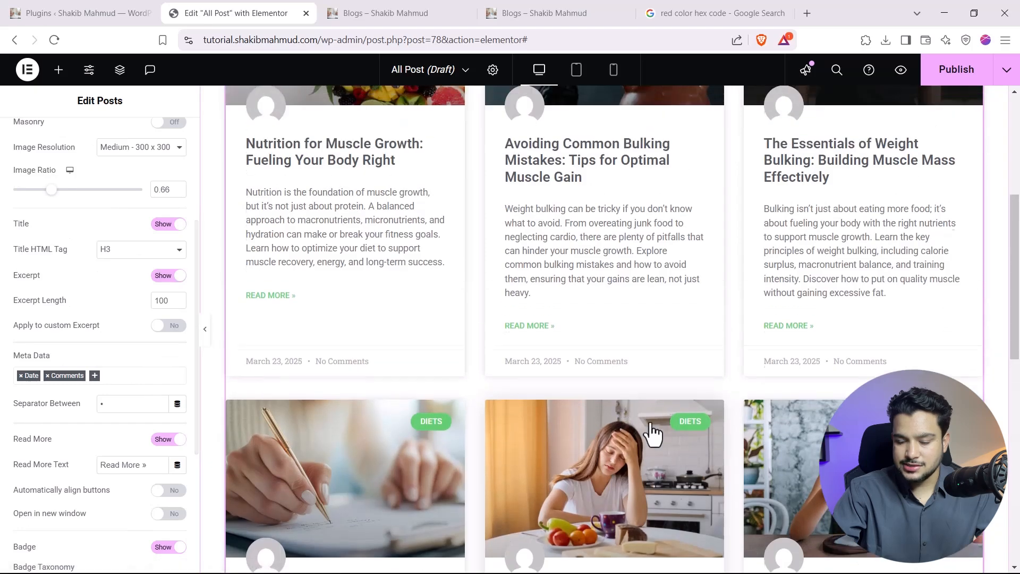
scroll(113, 267, up, 4)
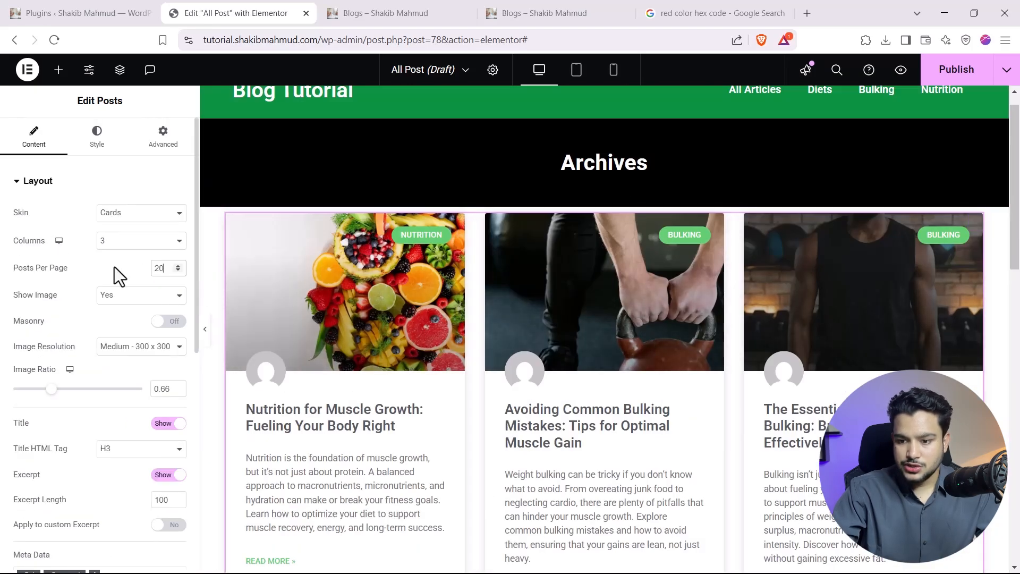
Open the color picker for the post titles in the Posts widget's content style settings.
click(98, 152)
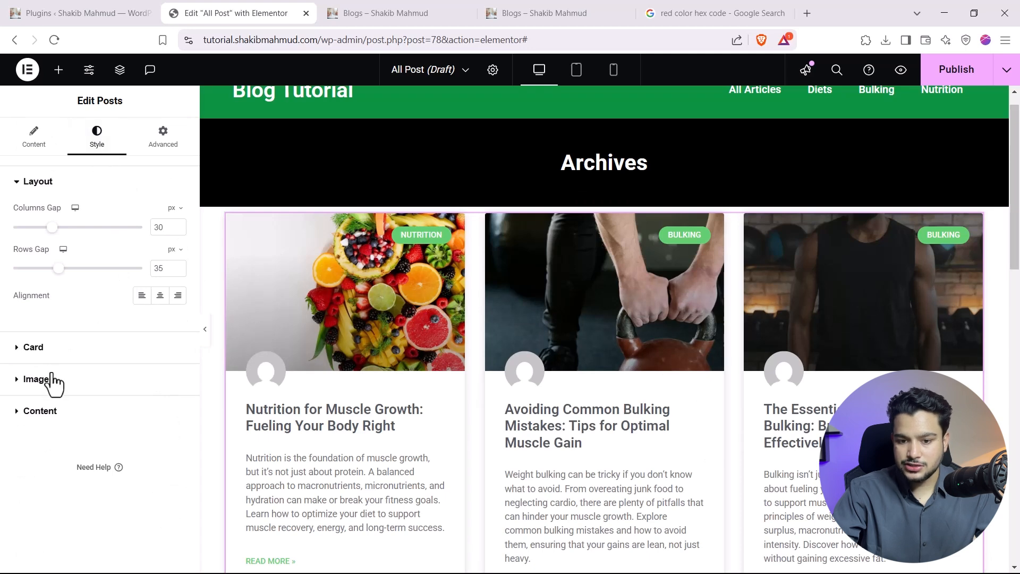
scroll(574, 398, down, 1)
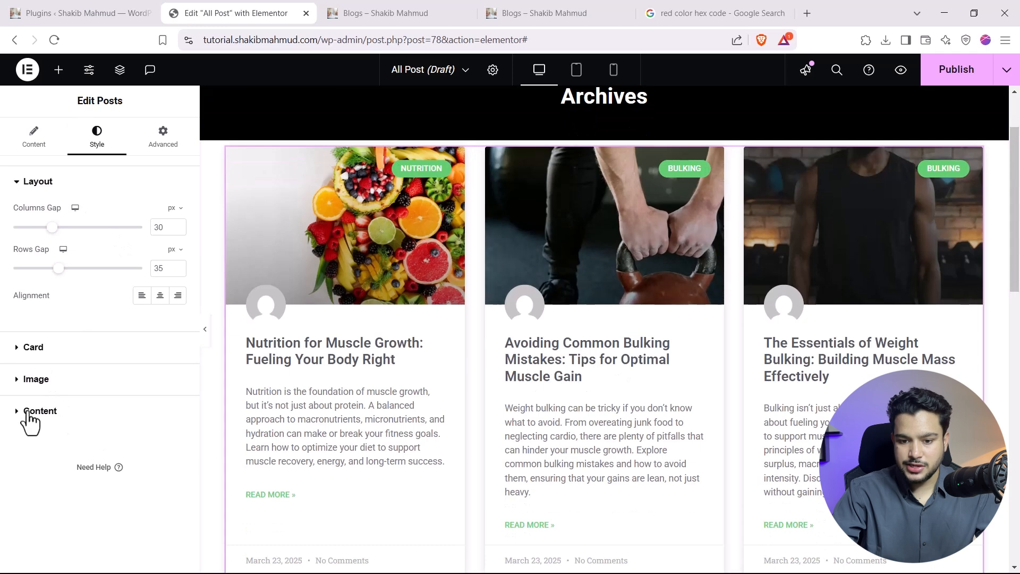
click(39, 411)
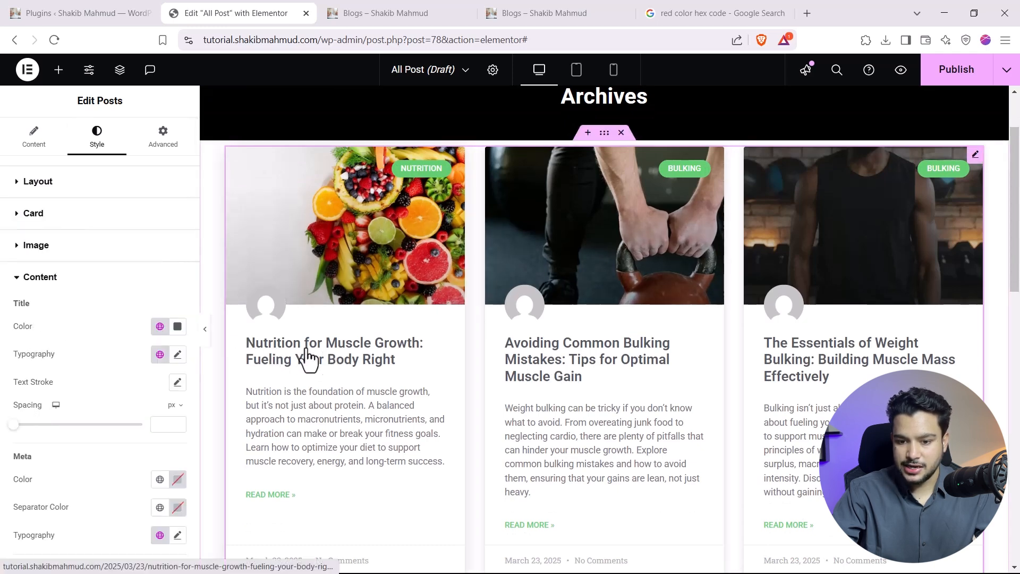
click(178, 326)
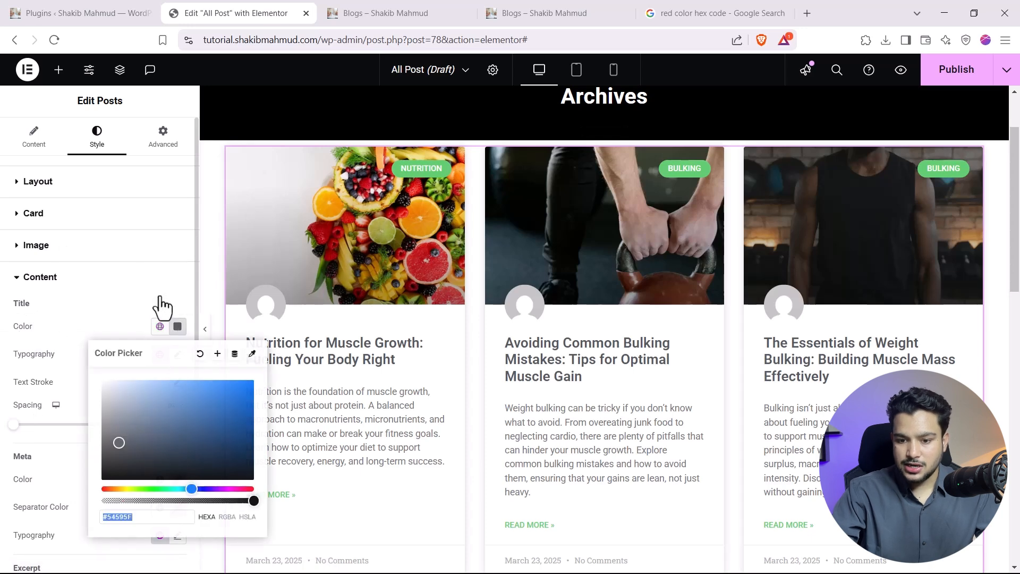
Switch to the Google search tab, search for "black color hex code", copy #000000 and return to the Elementor editor.
click(695, 10)
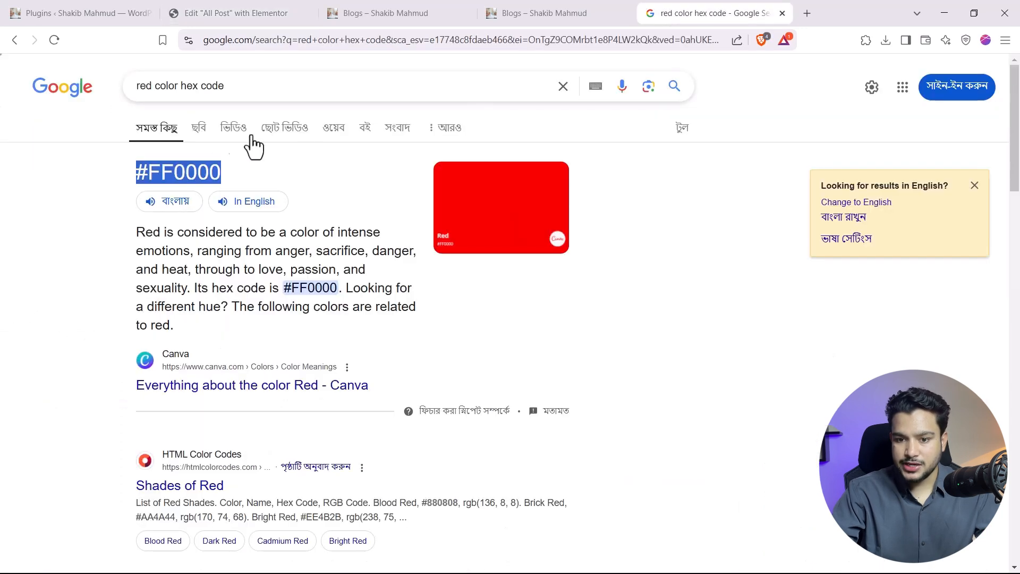
click(150, 92)
double_click(144, 87)
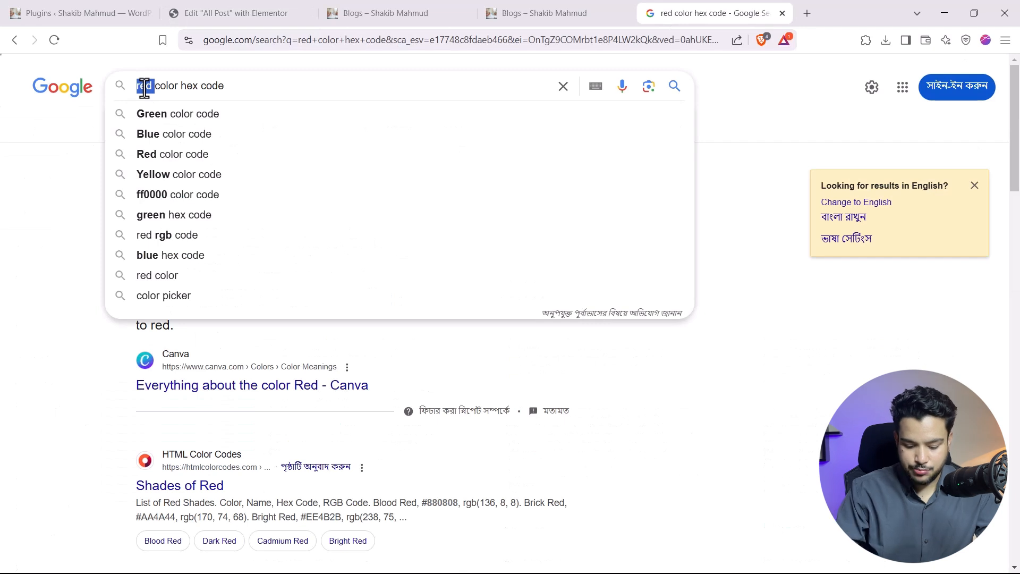
text(black)
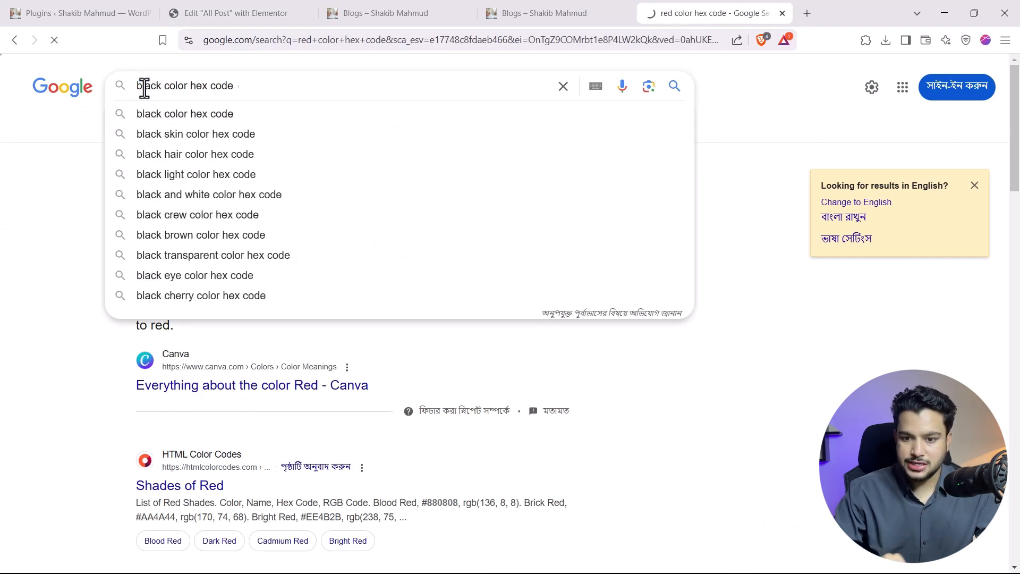
key(Return)
double_click(170, 169)
key(ctrl+c)
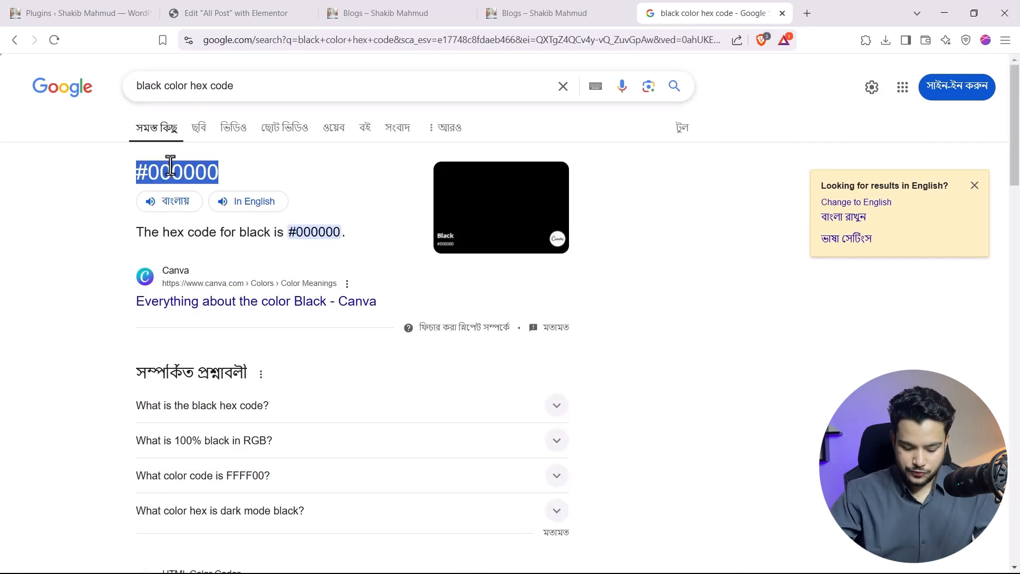
click(233, 13)
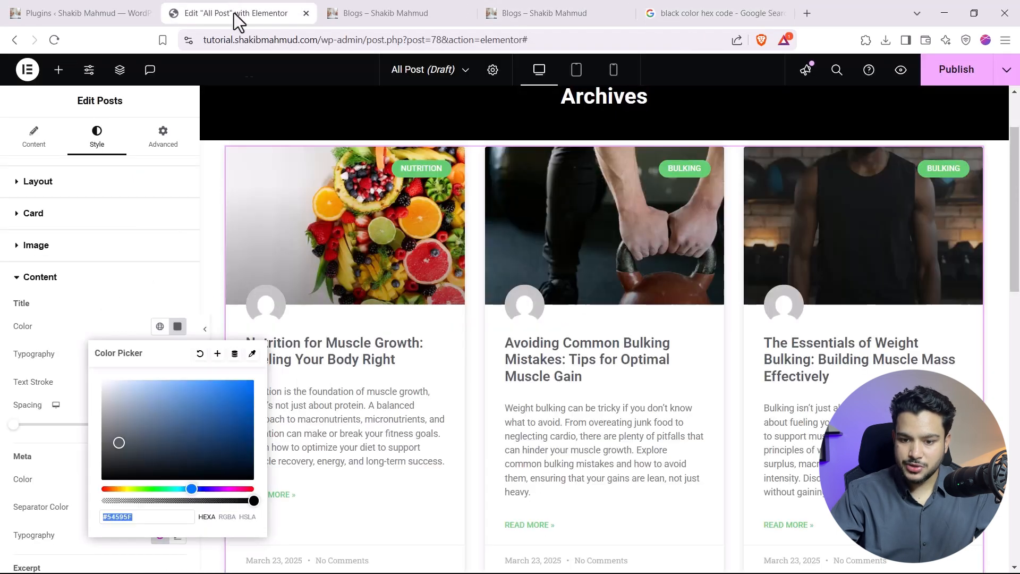
Set the post title color to #000000 using the copied hex code.
right_click(120, 517)
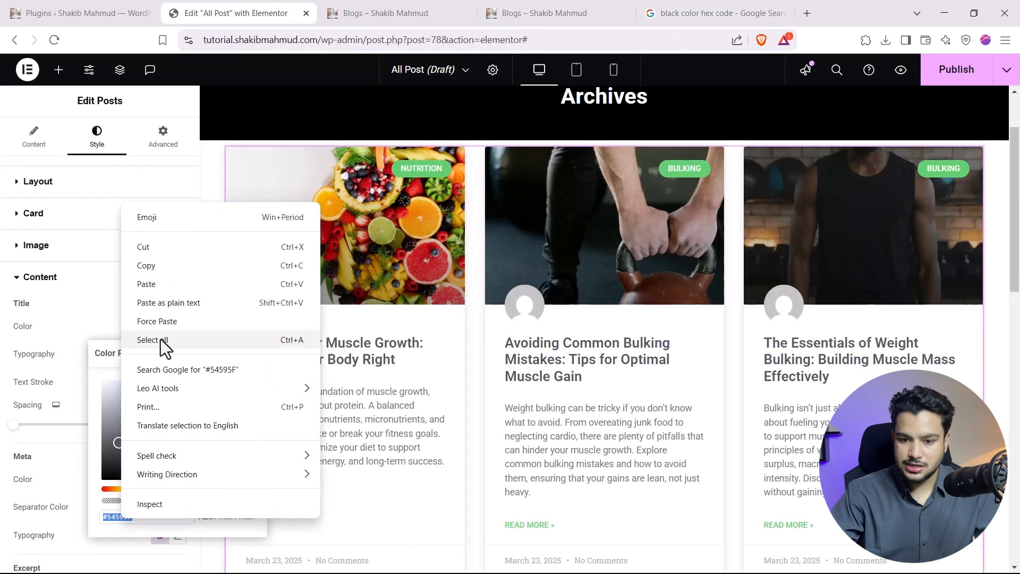
click(144, 283)
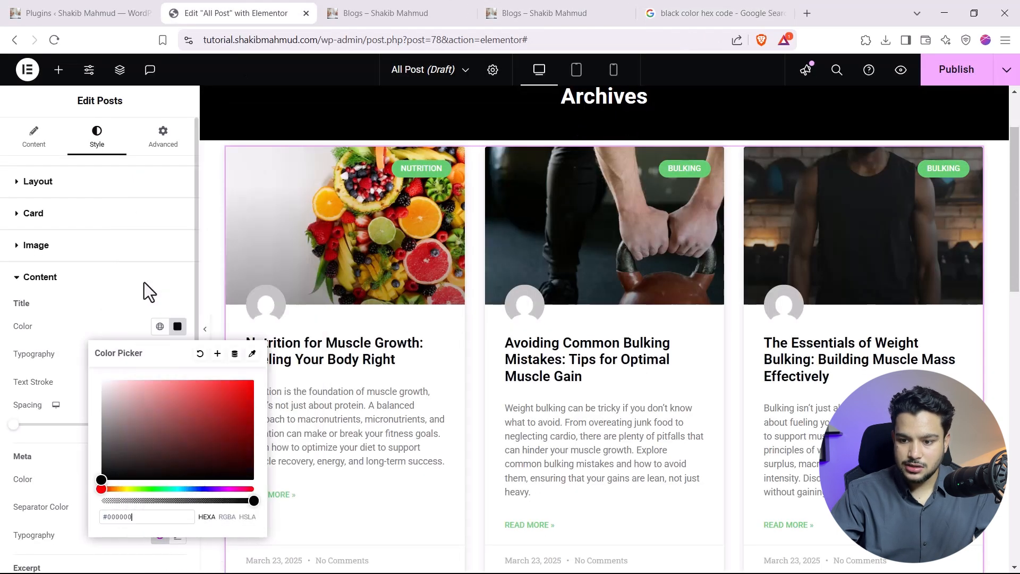
click(49, 325)
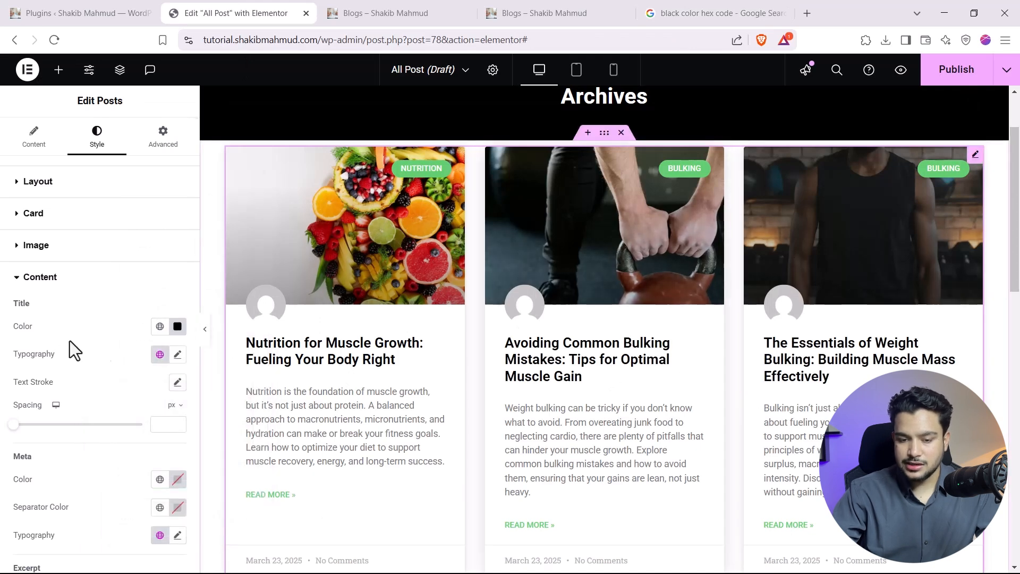
Compare font sizes of 22 px and 26 px for the post titles and set the size to 22 px.
click(178, 355)
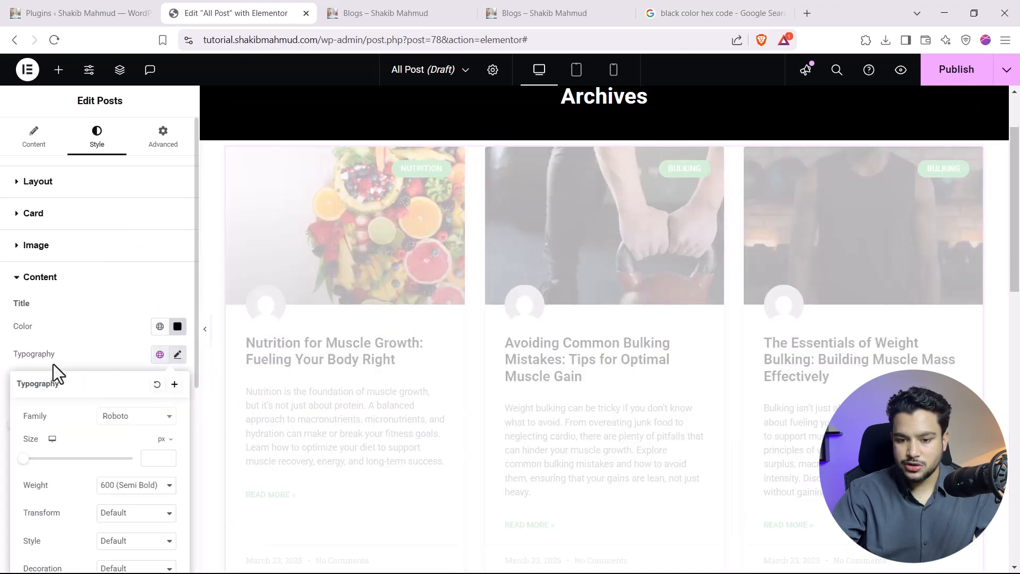
scroll(53, 364, down, 1)
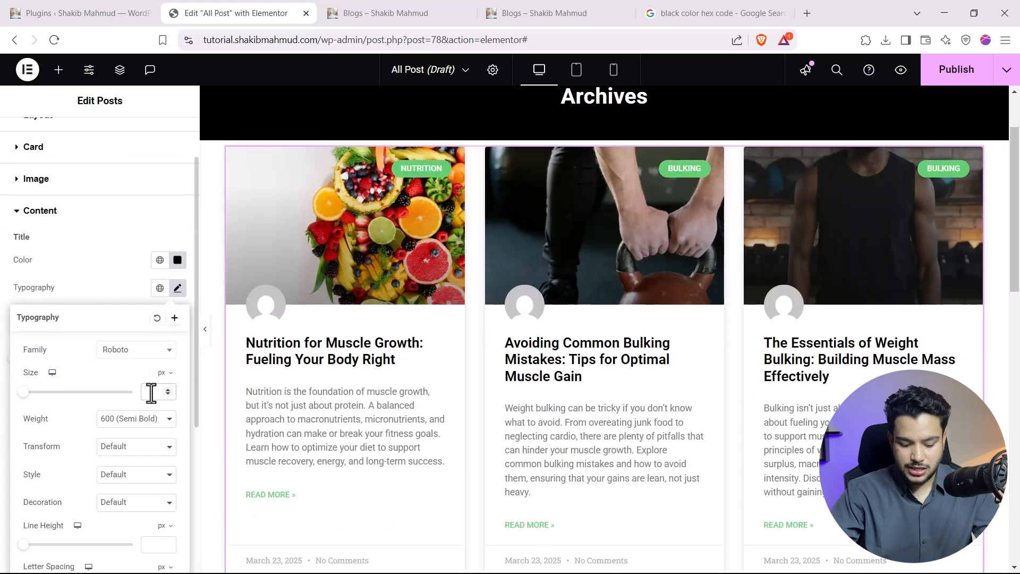
click(151, 393)
text(22)
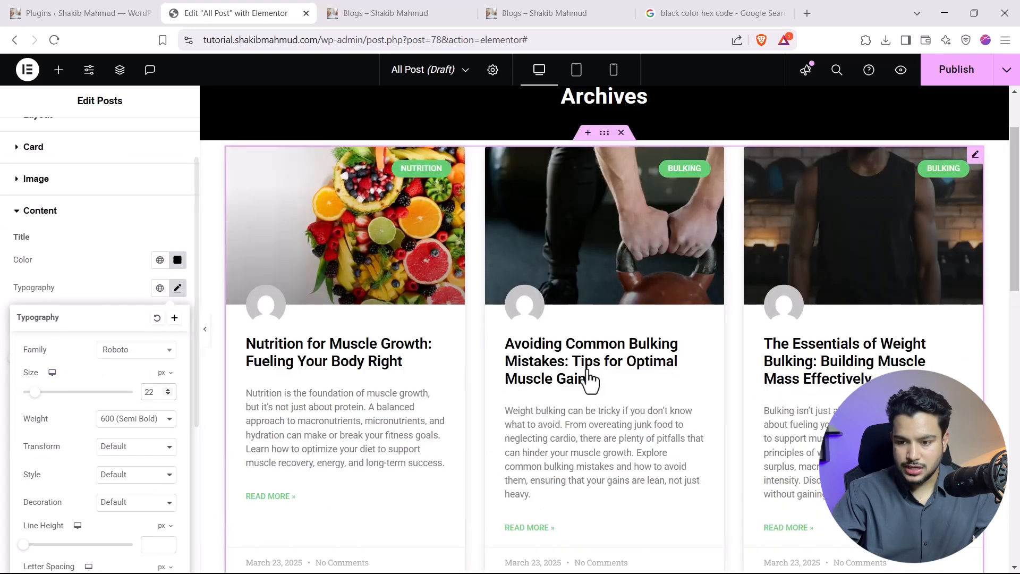
key(BackSpace)
text(7)
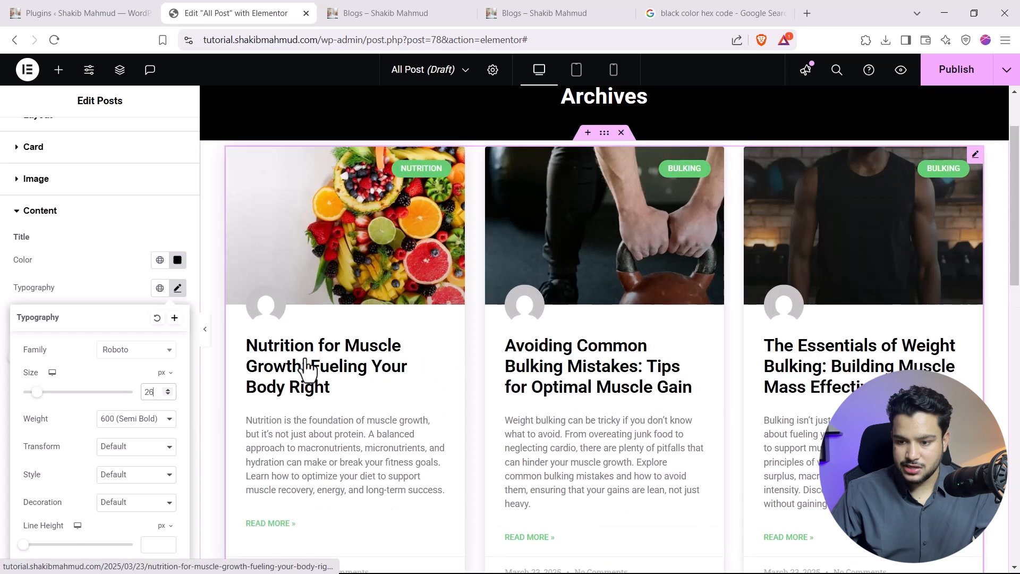
text(22)
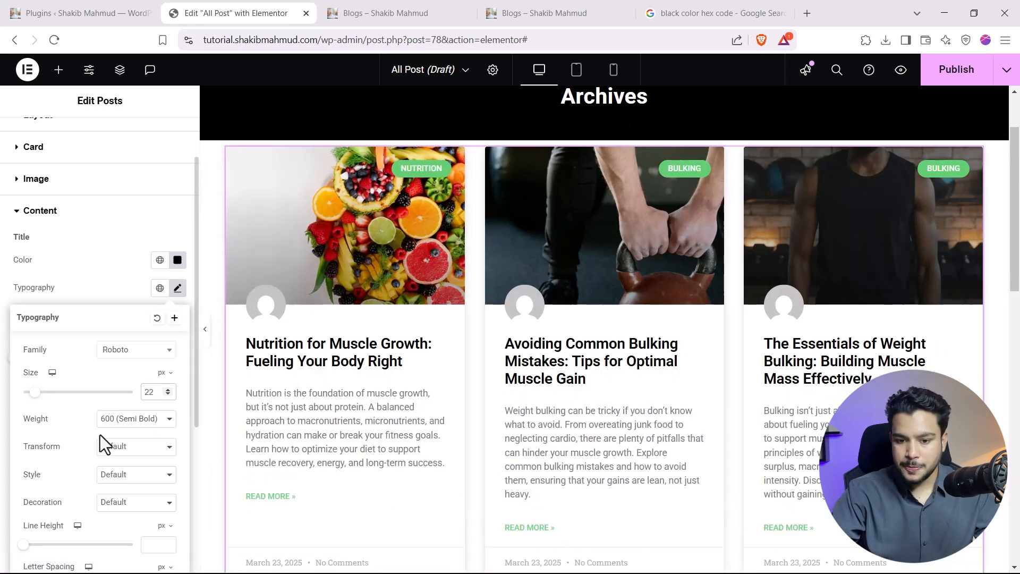
Try the 400 (Normal) weight on the post titles and set it back to 600 (Semi Bold).
click(123, 425)
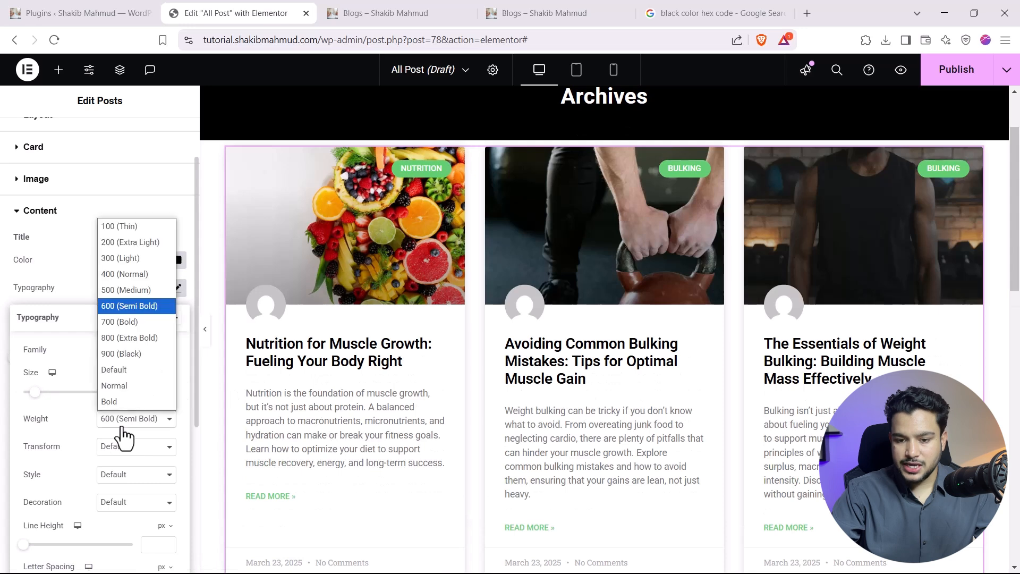
click(125, 274)
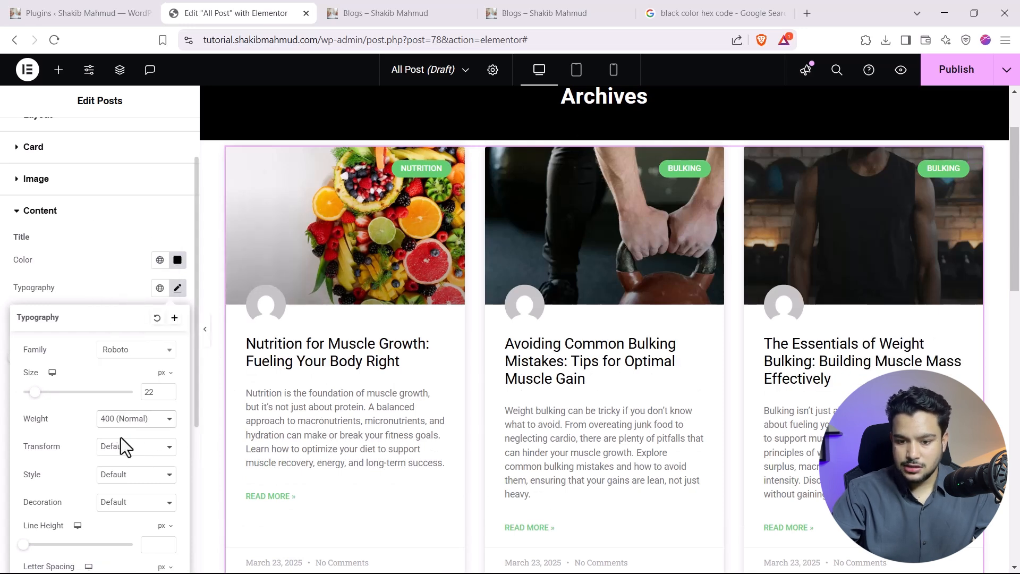
click(110, 419)
click(118, 311)
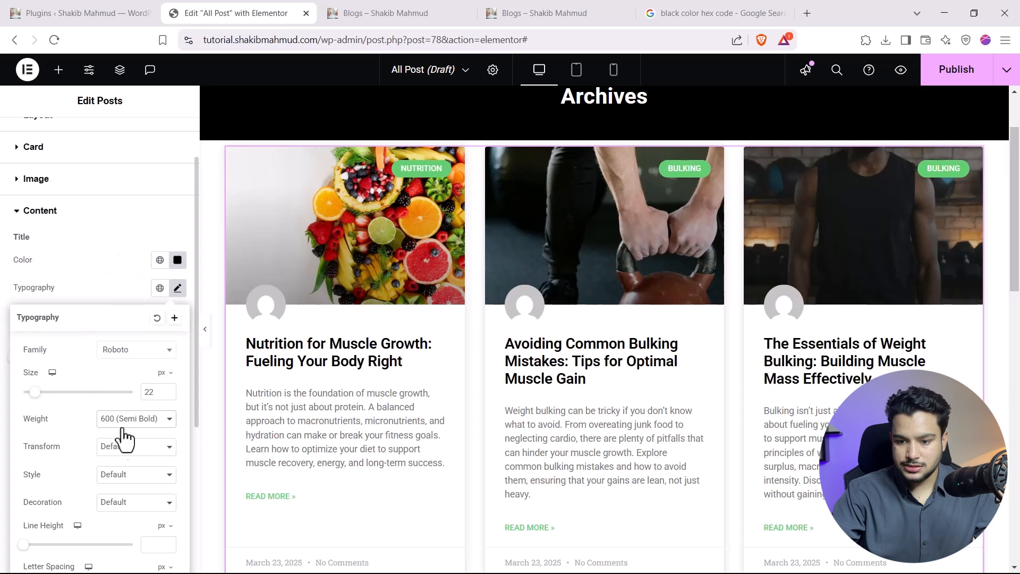
Set the post titles' line height to 26 px and their letter spacing to 0.3 px.
scroll(109, 451, down, 3)
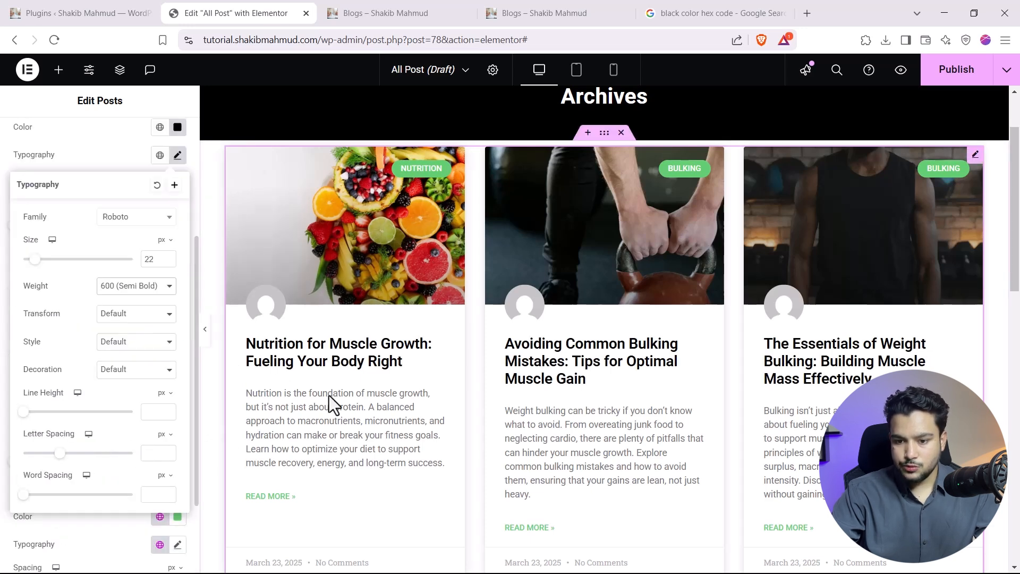
drag(22, 419, 49, 421)
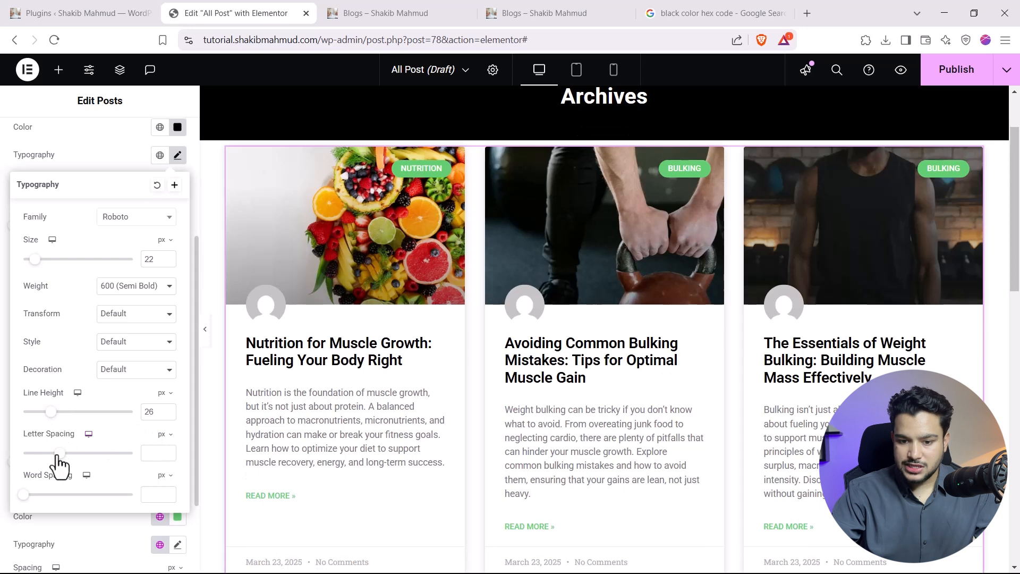
mouse_move(60, 453)
mouse_down()
mouse_move(49, 457)
mouse_move(62, 456)
mouse_up()
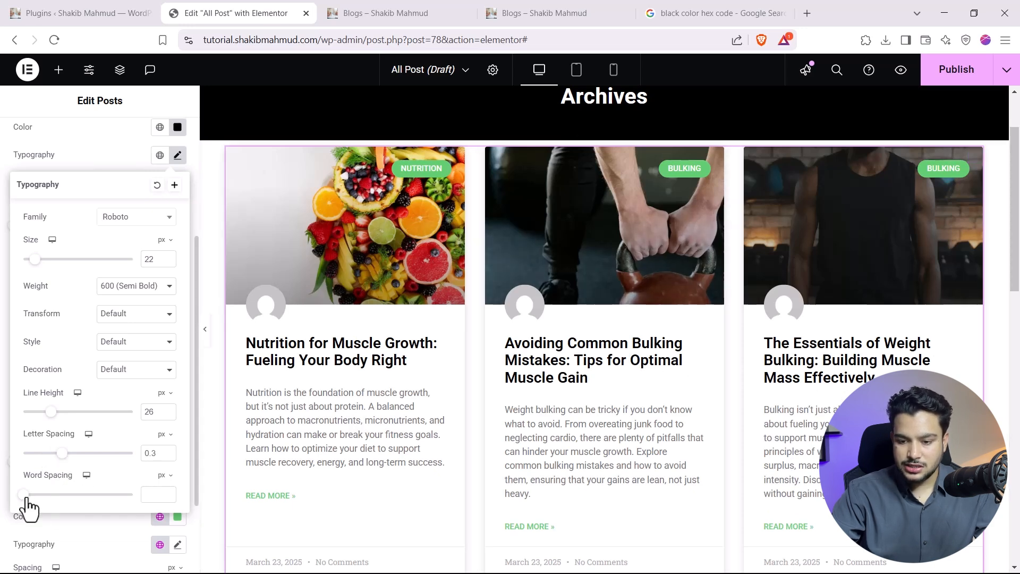
Try a word spacing of 3 px on the post titles, clear it and close the typography settings.
mouse_move(27, 498)
mouse_down()
mouse_move(44, 500)
mouse_move(33, 509)
mouse_up()
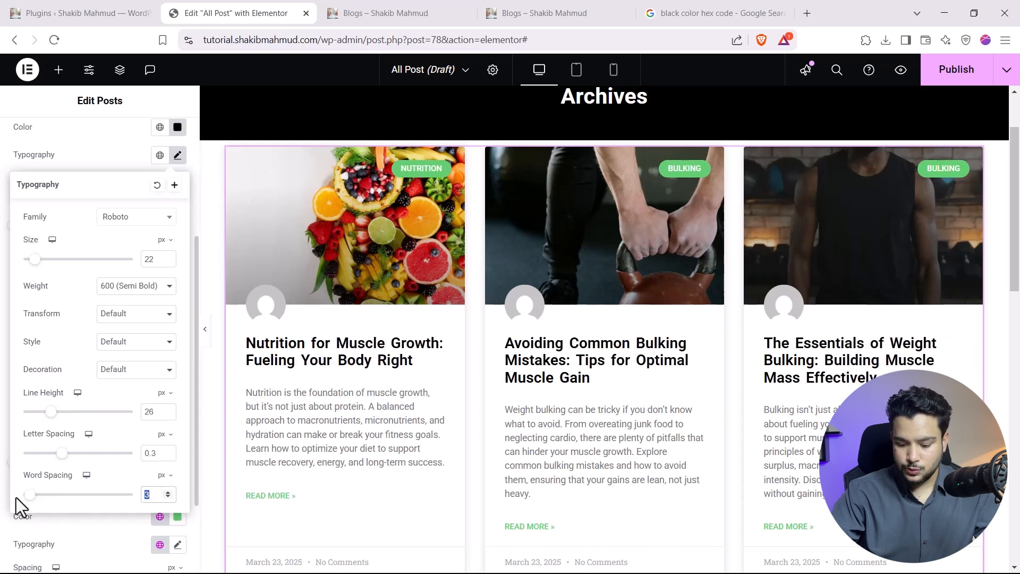
key(BackSpace)
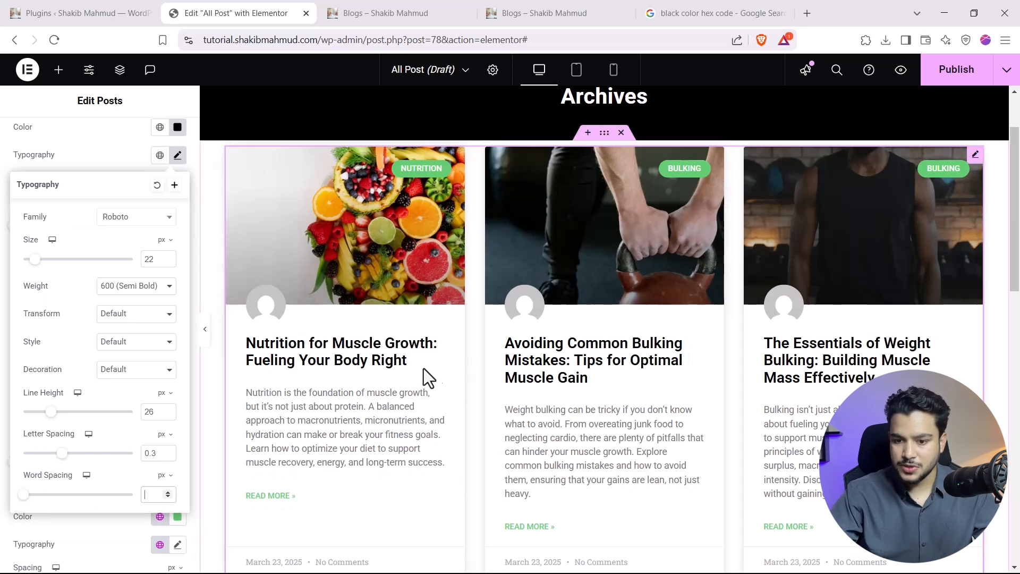
click(65, 155)
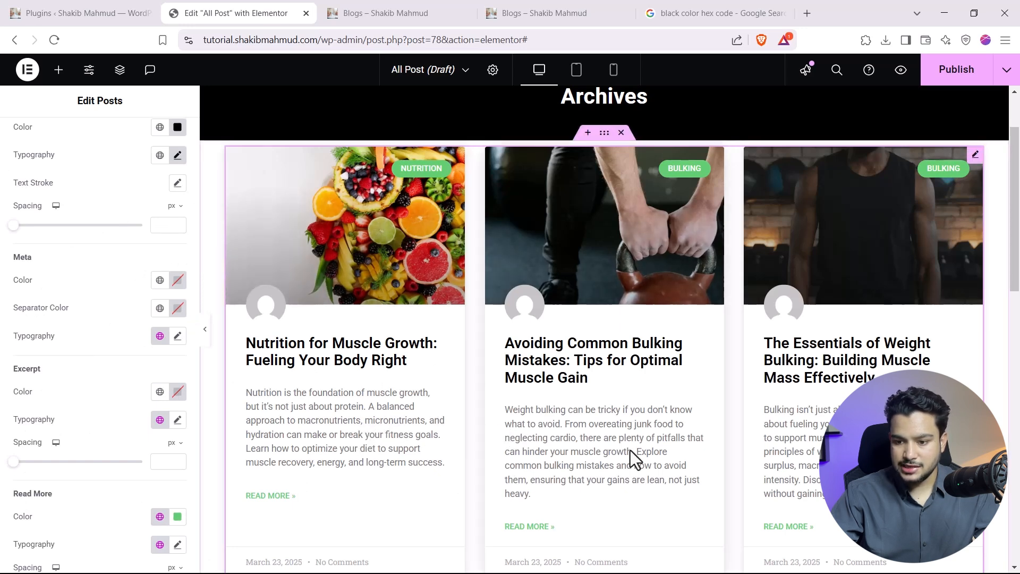
Set the excerpt text color of the post cards to #000000.
scroll(626, 425, down, 1)
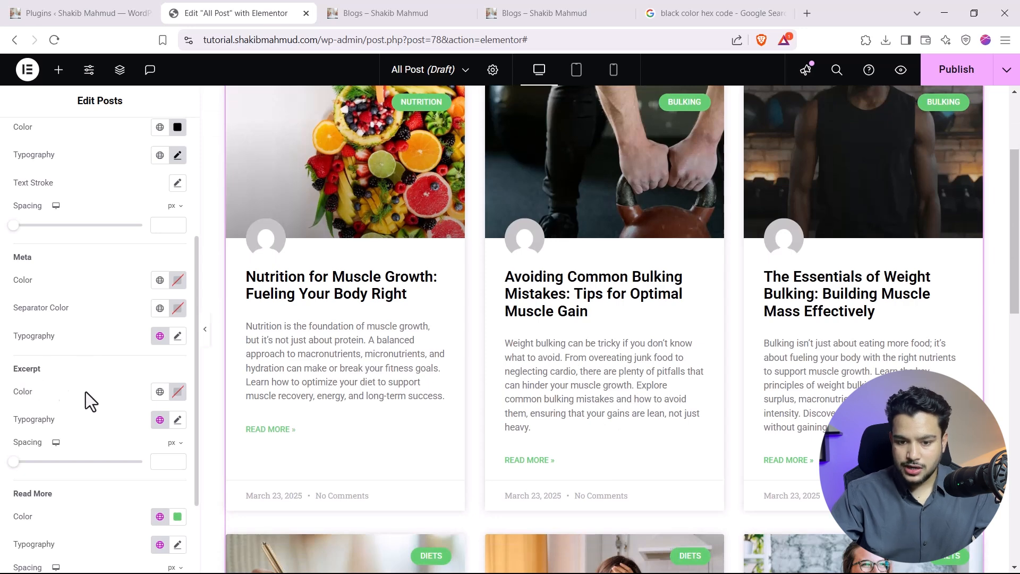
click(177, 391)
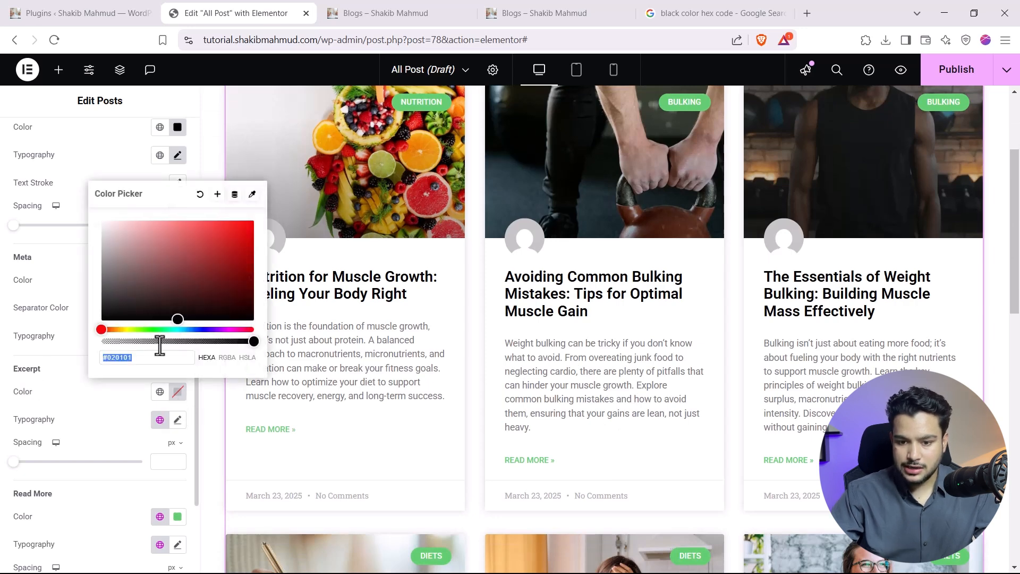
drag(142, 280, 75, 355)
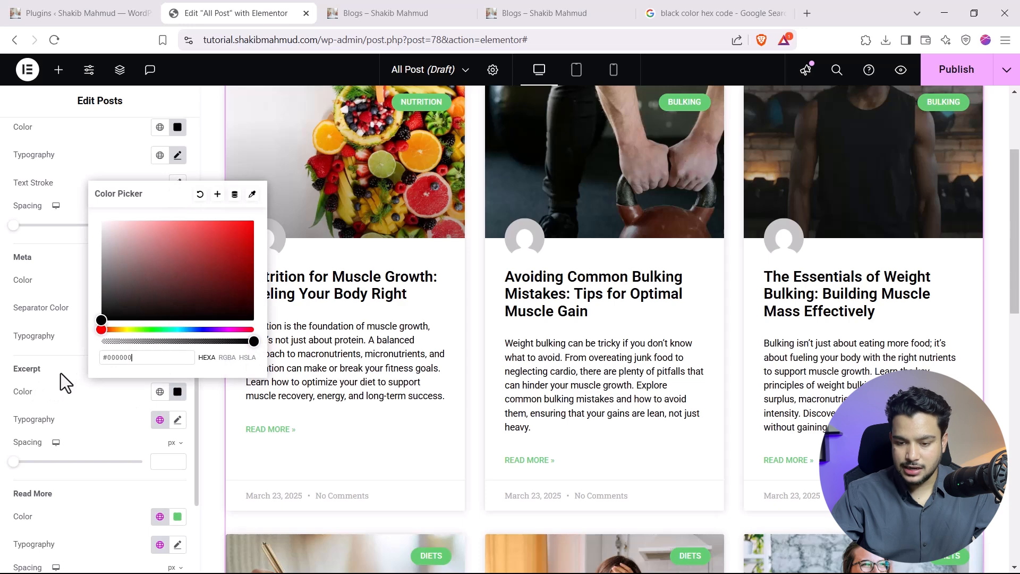
click(103, 423)
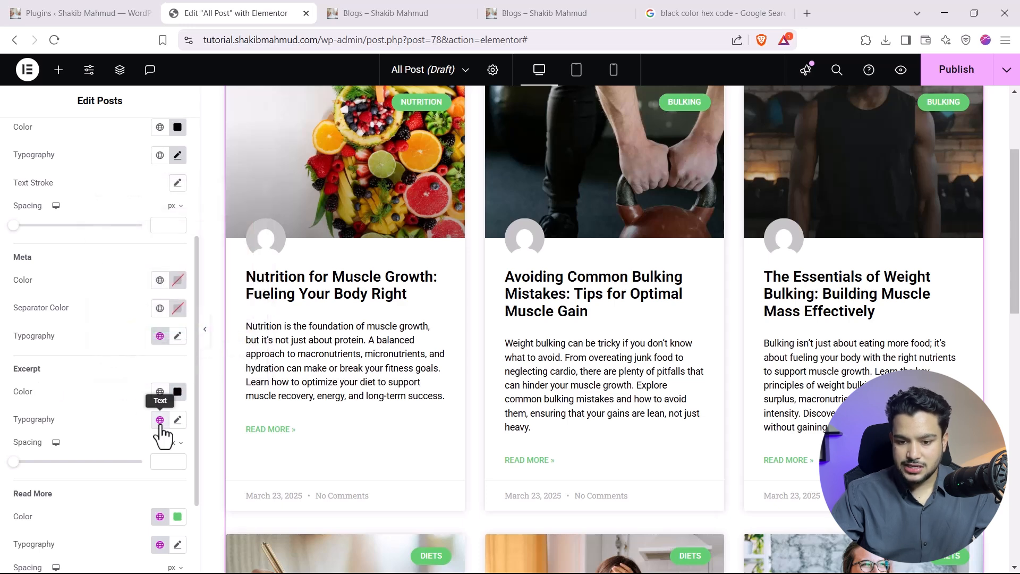
Try an excerpt font size of 18 px in the typography settings and set it to 16 px.
click(178, 420)
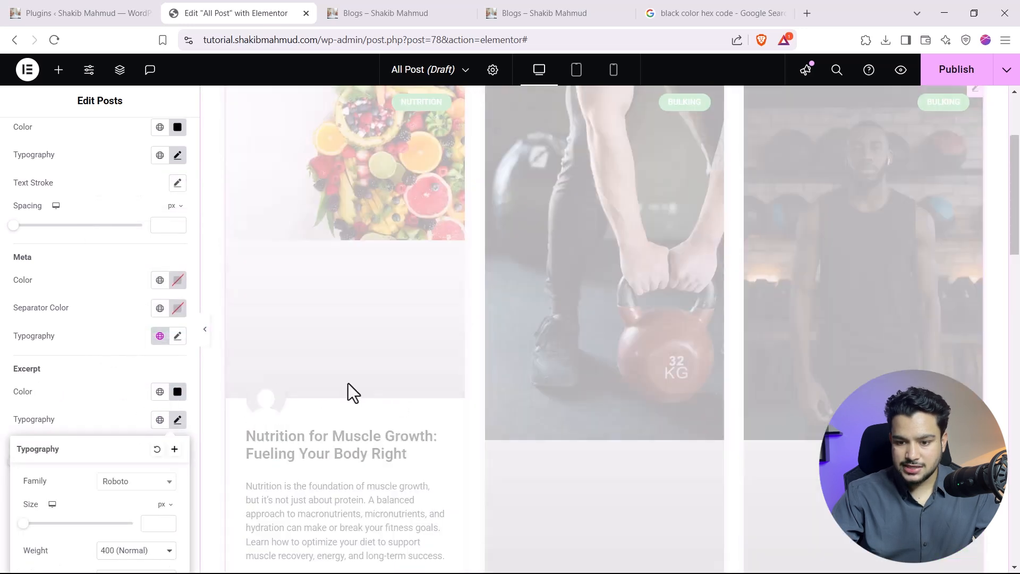
scroll(155, 483, down, 3)
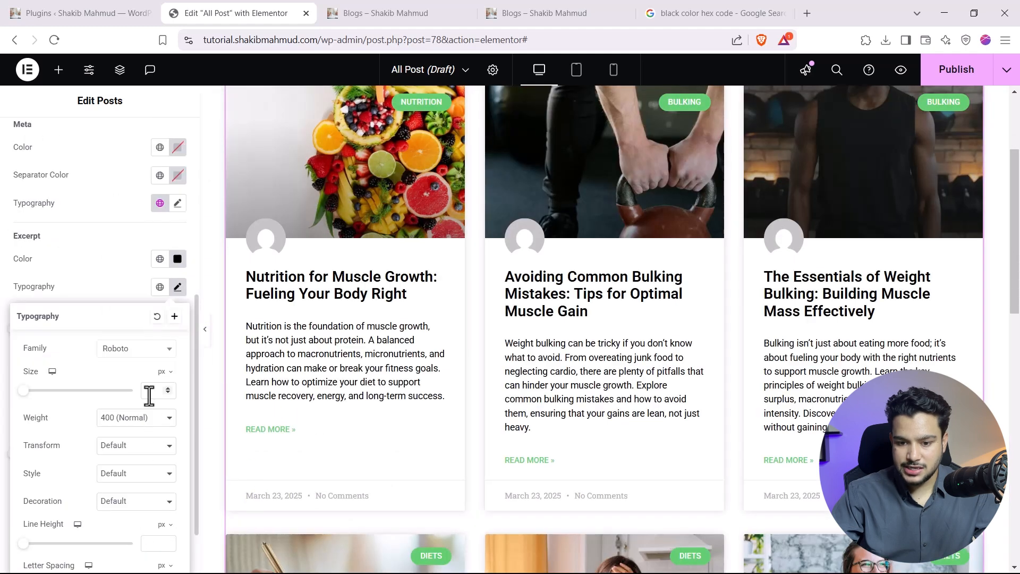
text(18)
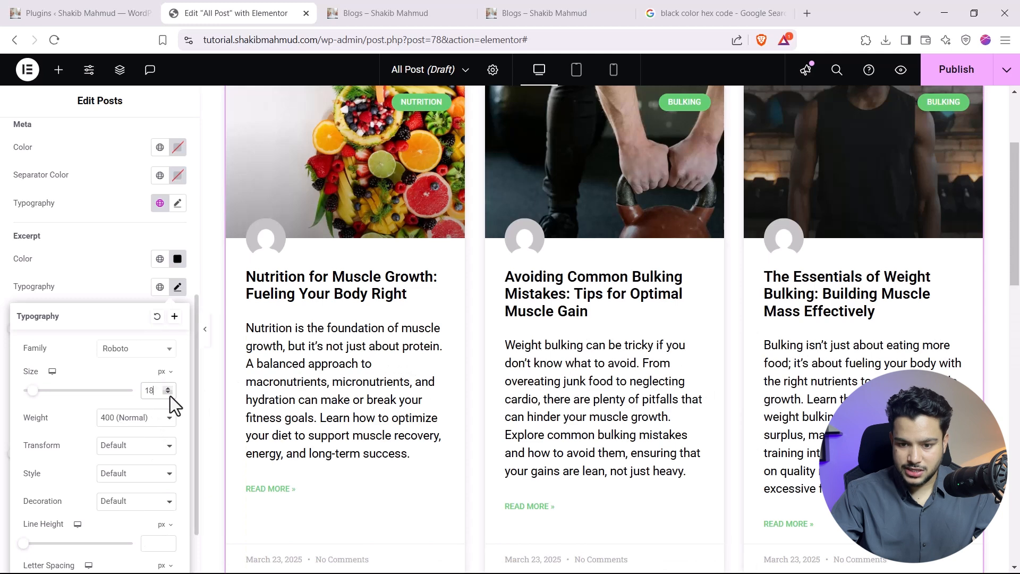
key(BackSpace)
text(6)
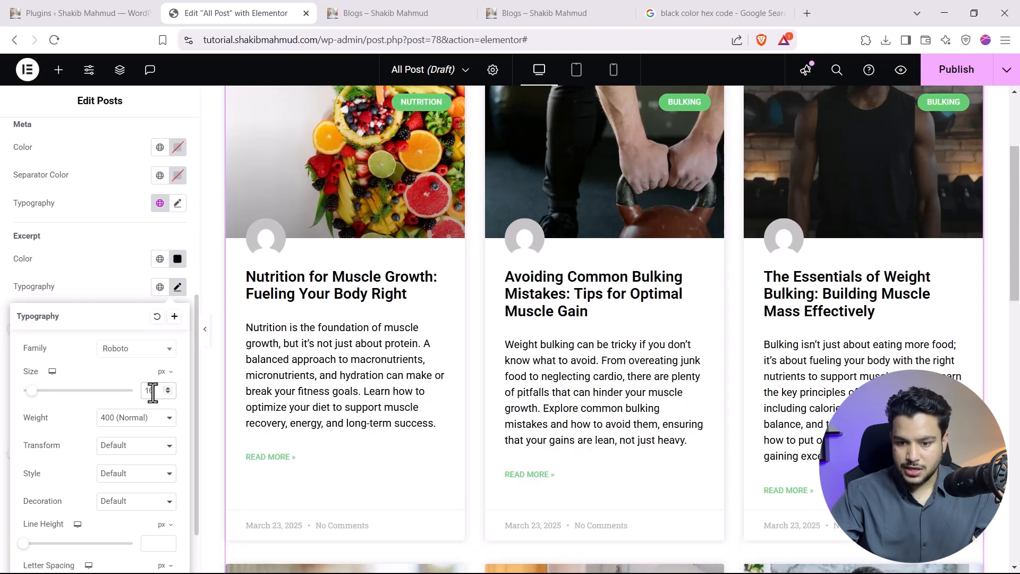
scroll(71, 426, down, 1)
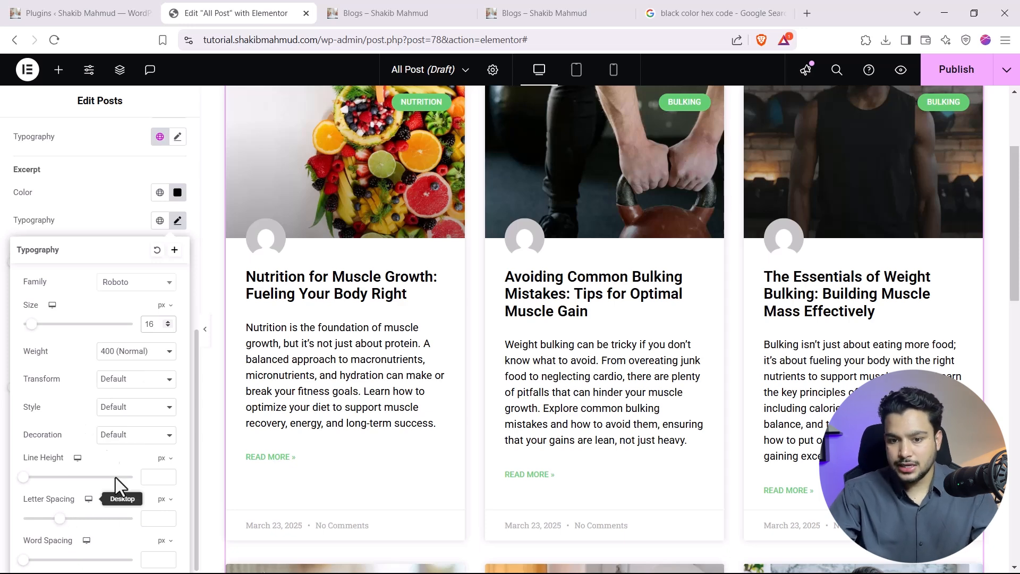
click(59, 216)
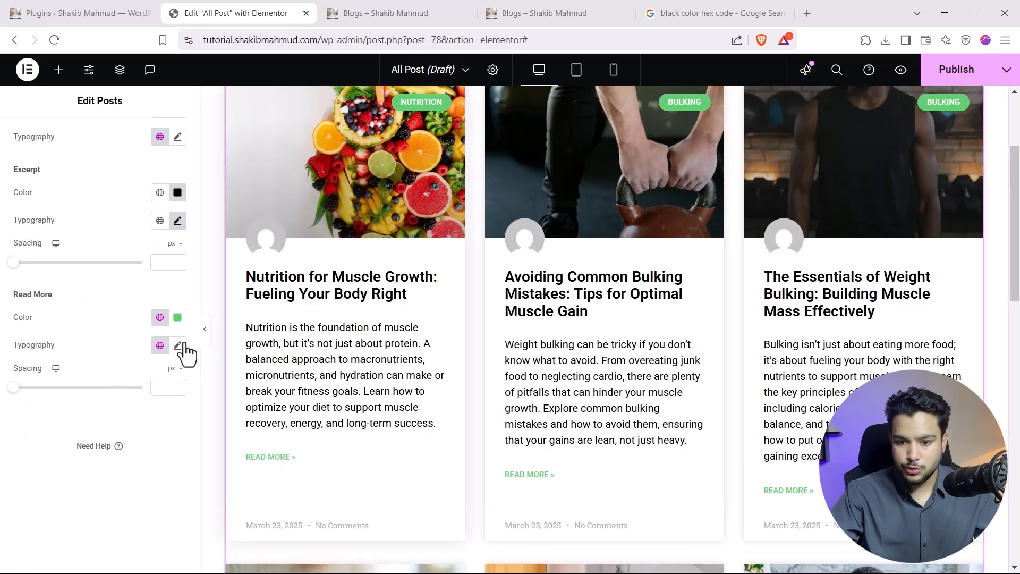
Try #000000 as the Read More link color.
click(177, 317)
drag(146, 292, 46, 358)
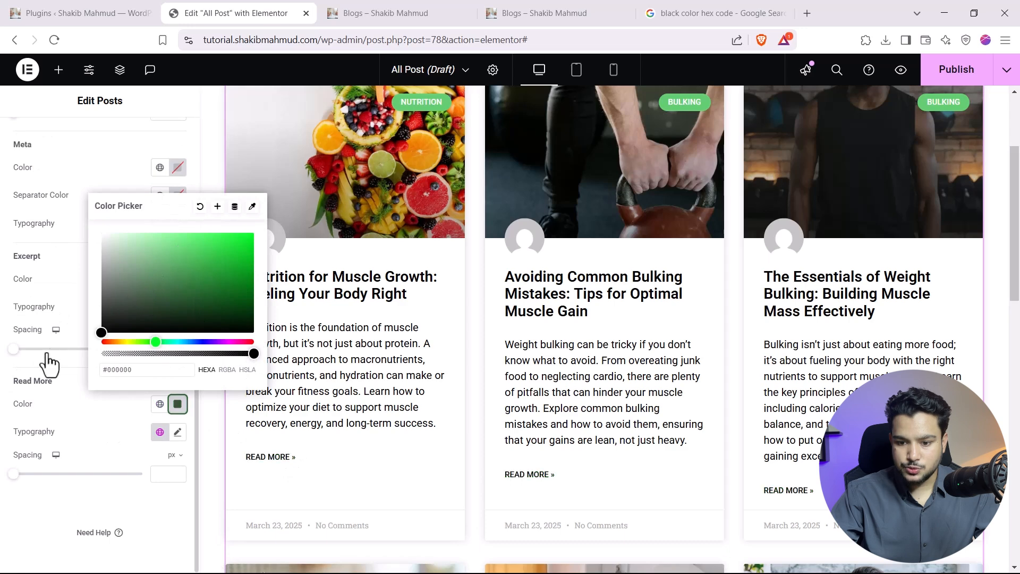
click(15, 501)
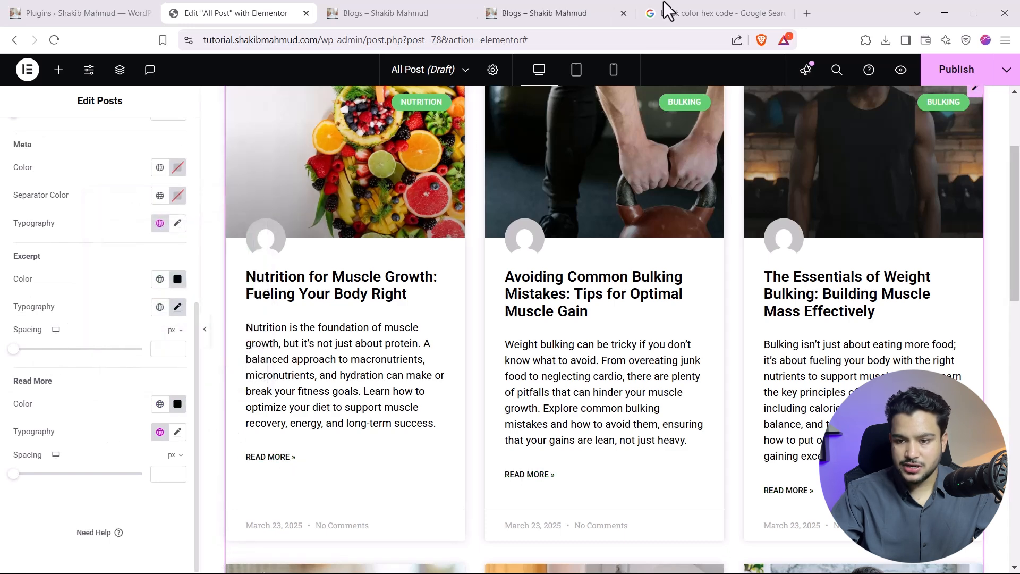
Switch to the Google search tab, search for "blue color hex code" and copy the value 0000ff.
click(671, 13)
double_click(151, 85)
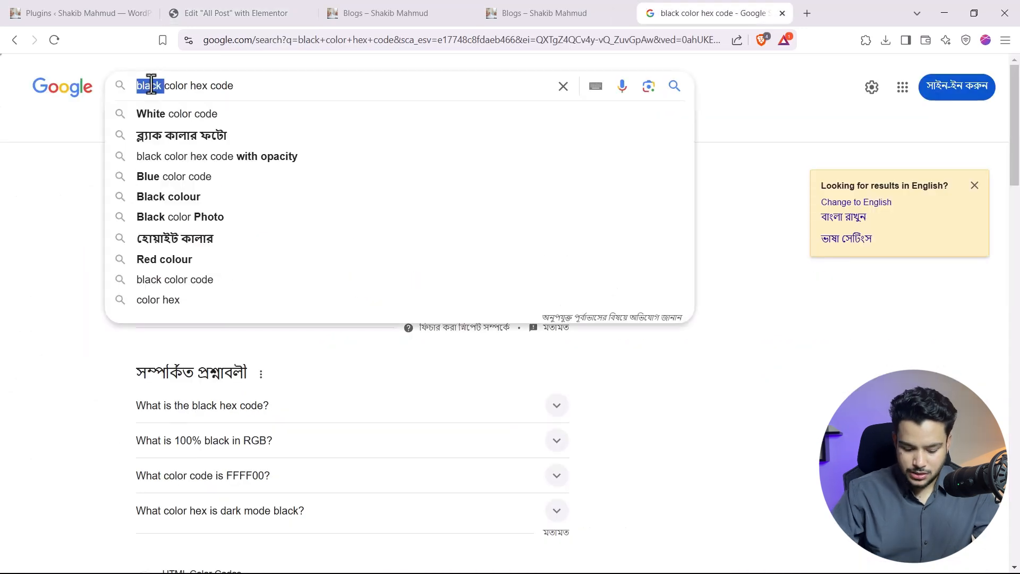
text(blue)
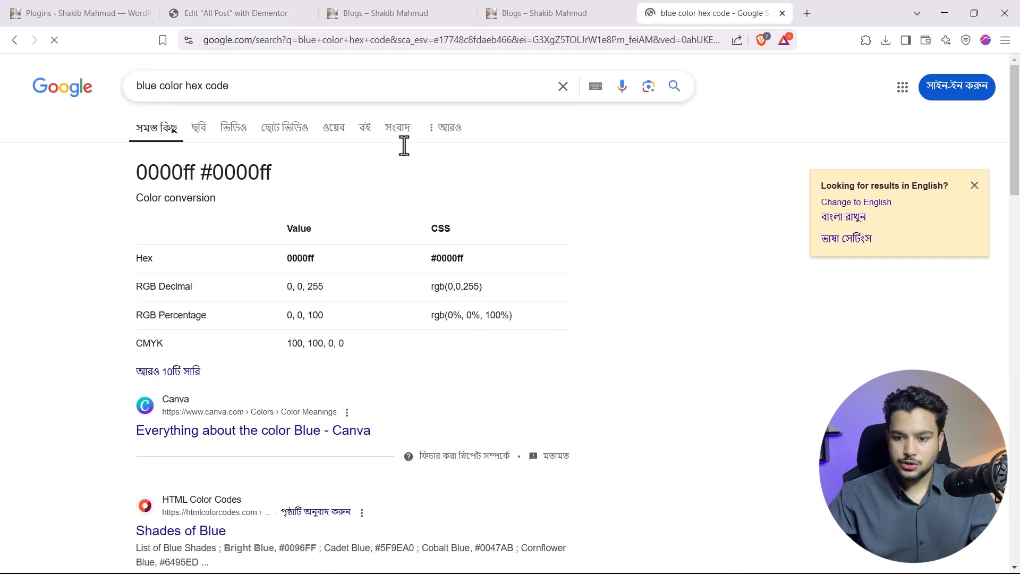
double_click(239, 171)
key(ctrl+c)
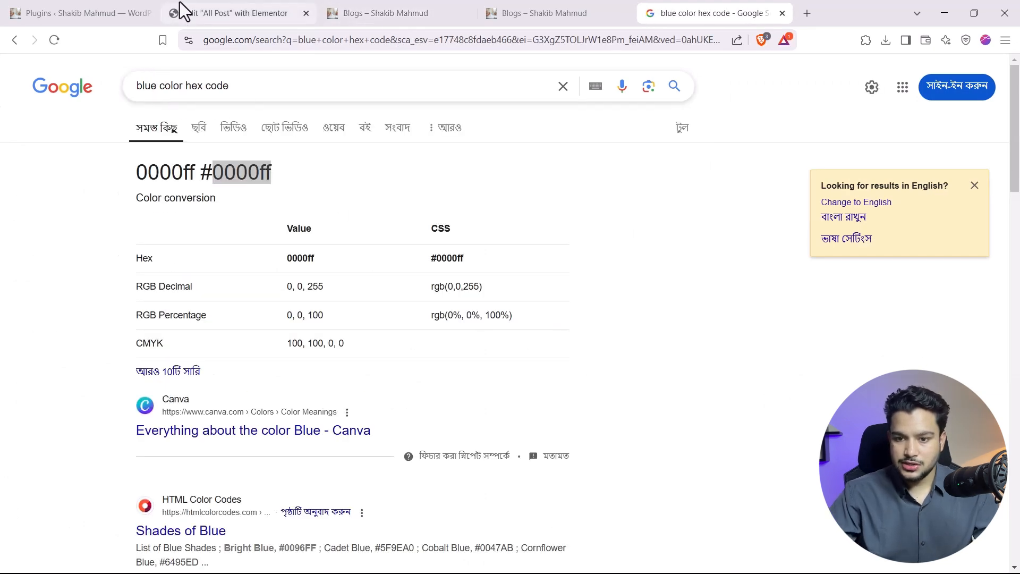
Return to the Elementor editor, set the Read More link color to 0000ff and review the post cards.
click(179, 11)
key(ctrl+v)
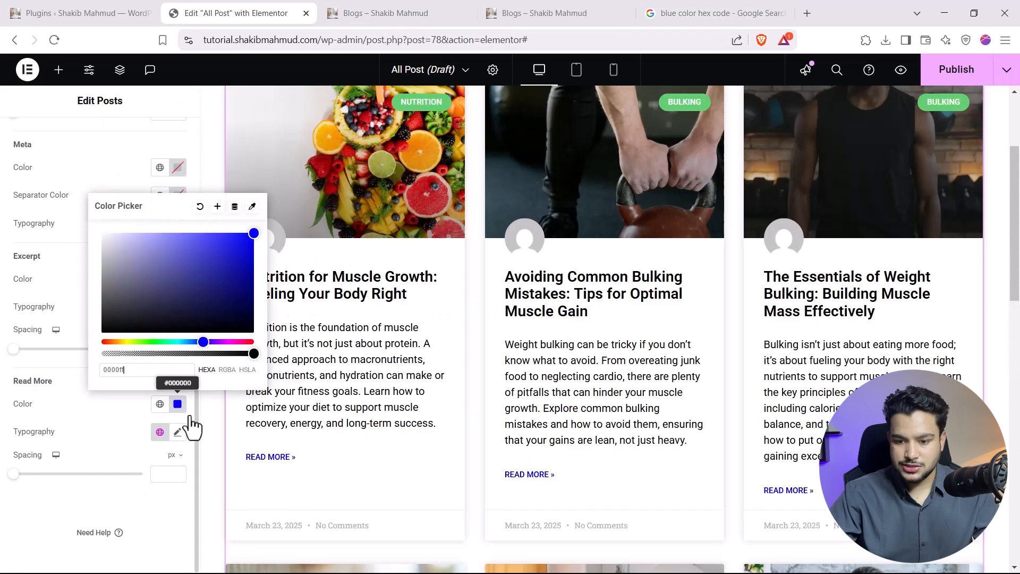
click(94, 436)
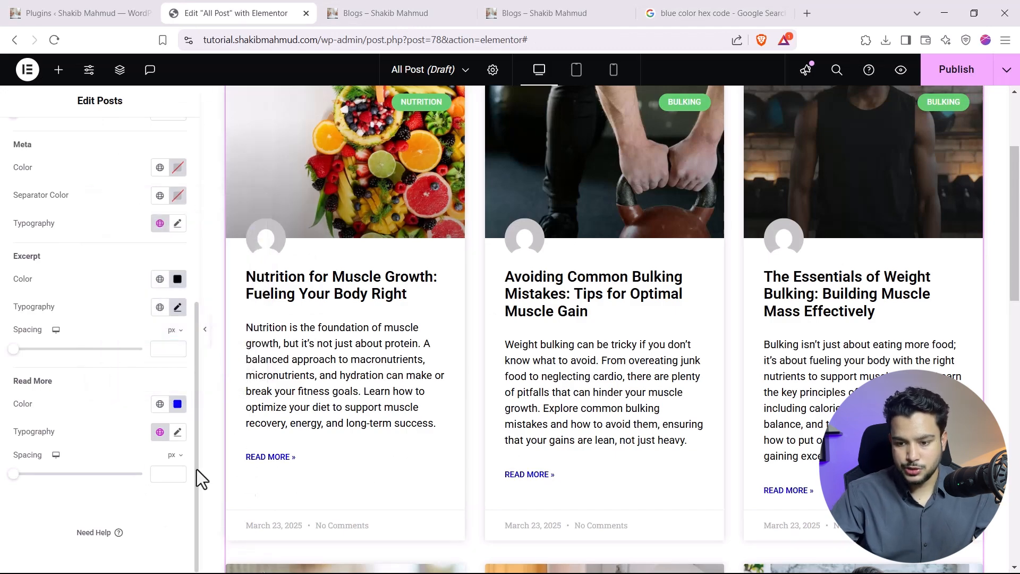
scroll(326, 499, down, 3)
scroll(335, 505, up, 5)
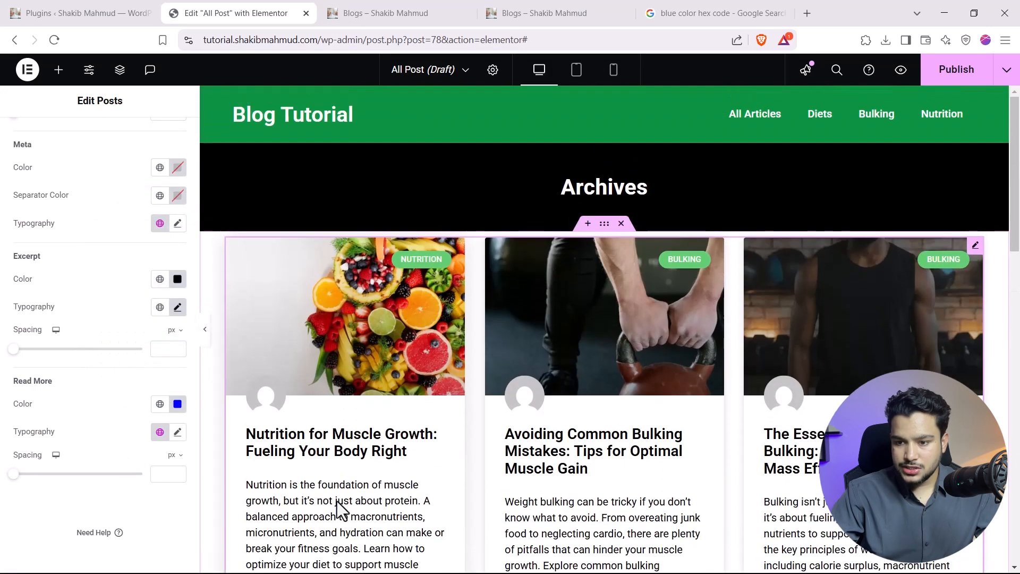
Review the post card grid in the editor and with the settings panel hidden, checking its spacing below the title banner.
scroll(618, 386, down, 10)
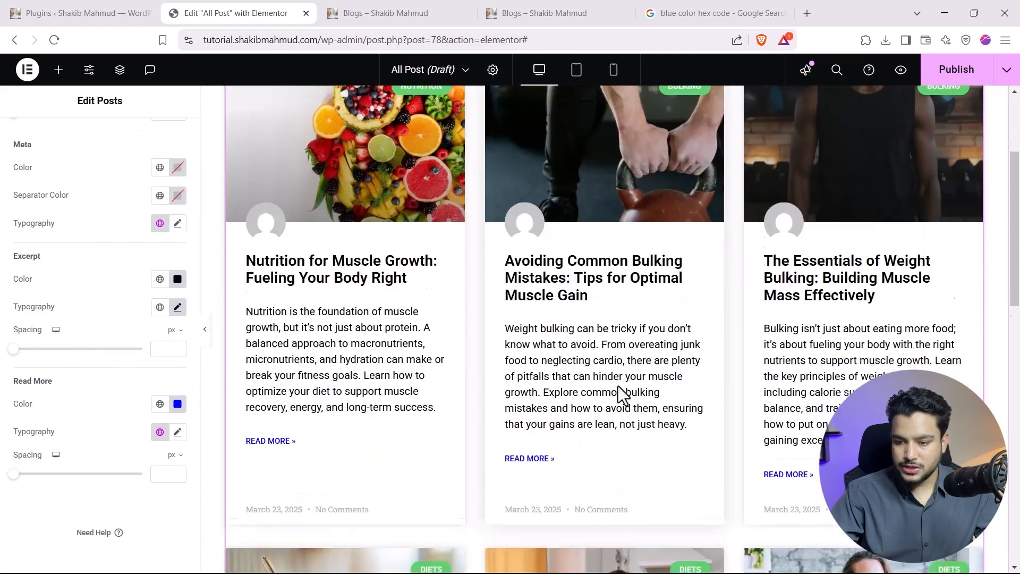
scroll(617, 386, up, 10)
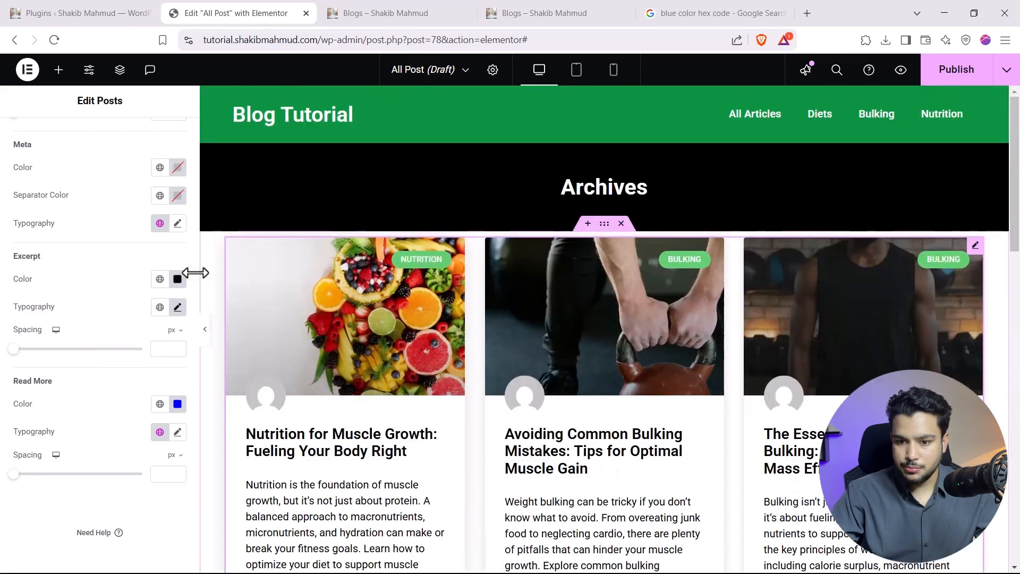
click(205, 330)
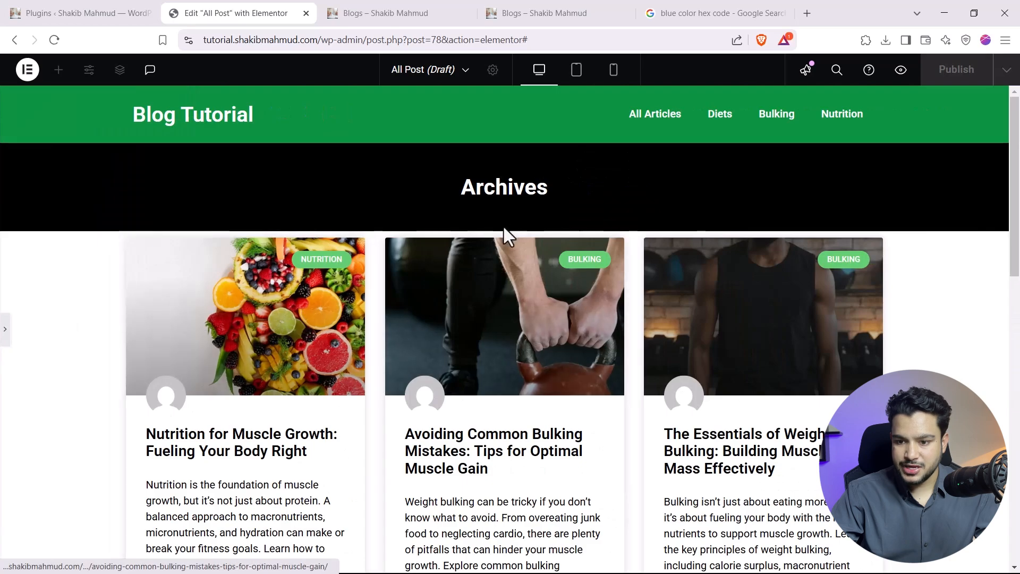
scroll(518, 297, down, 8)
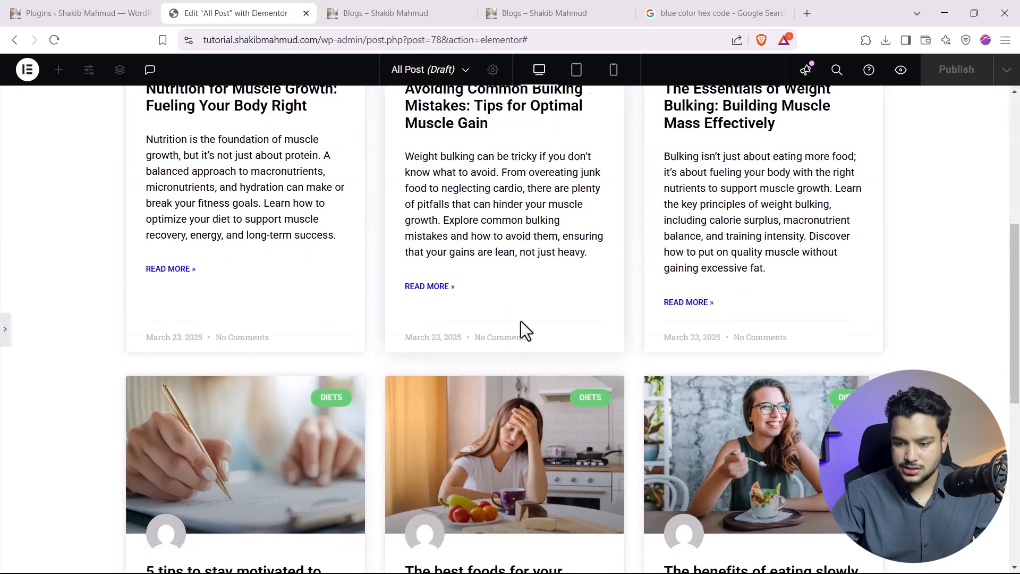
scroll(563, 298, up, 8)
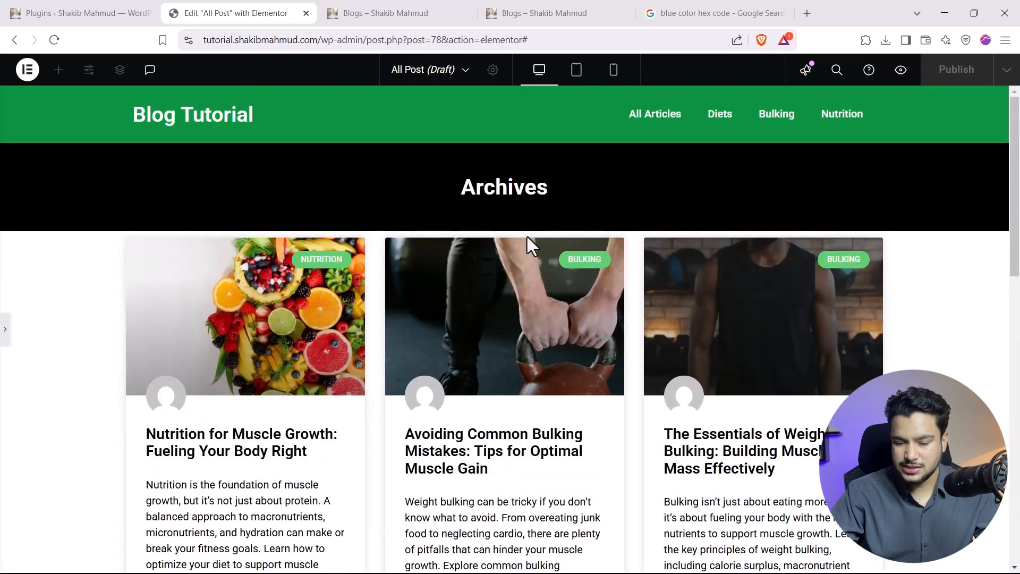
click(4, 346)
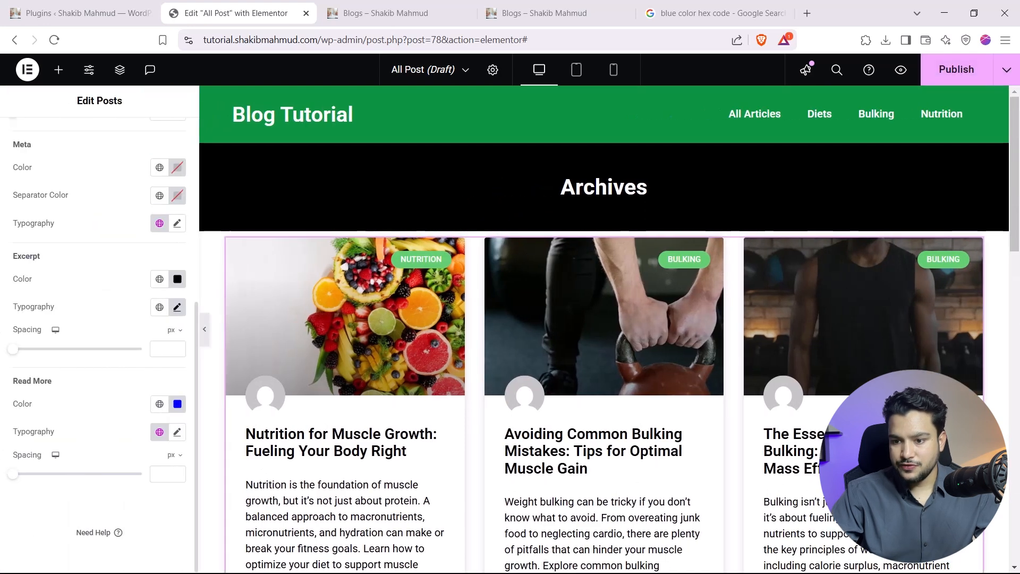
Set the post grid container's padding to 80 px at the top and bottom and 0 at the sides, with the values unlinked.
click(606, 225)
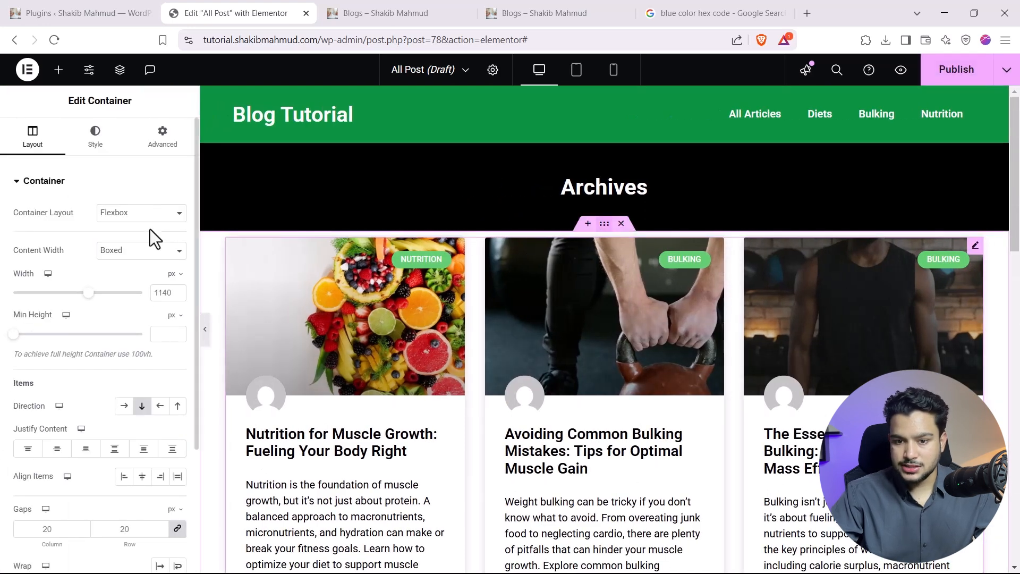
click(151, 143)
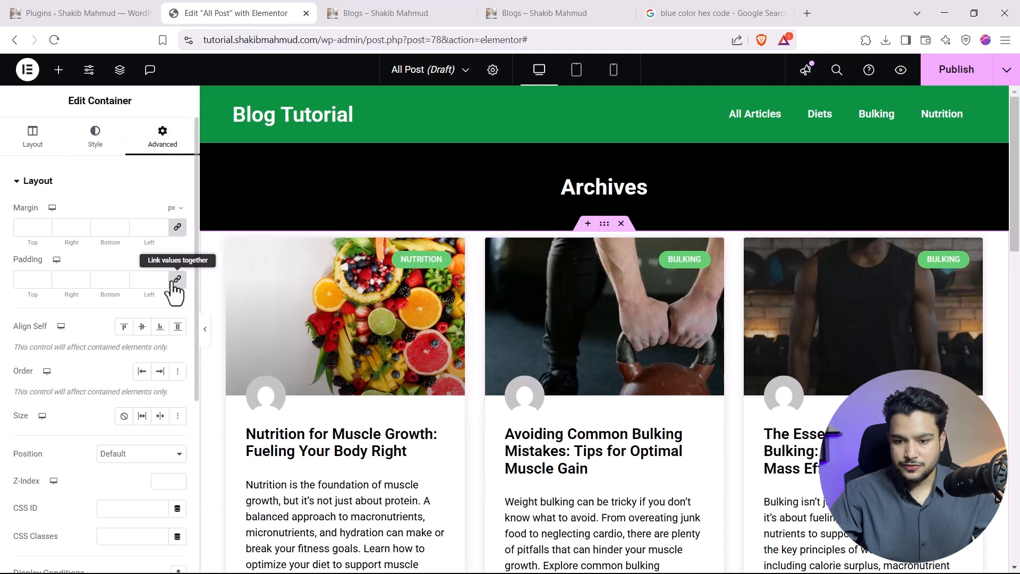
click(70, 279)
text(0)
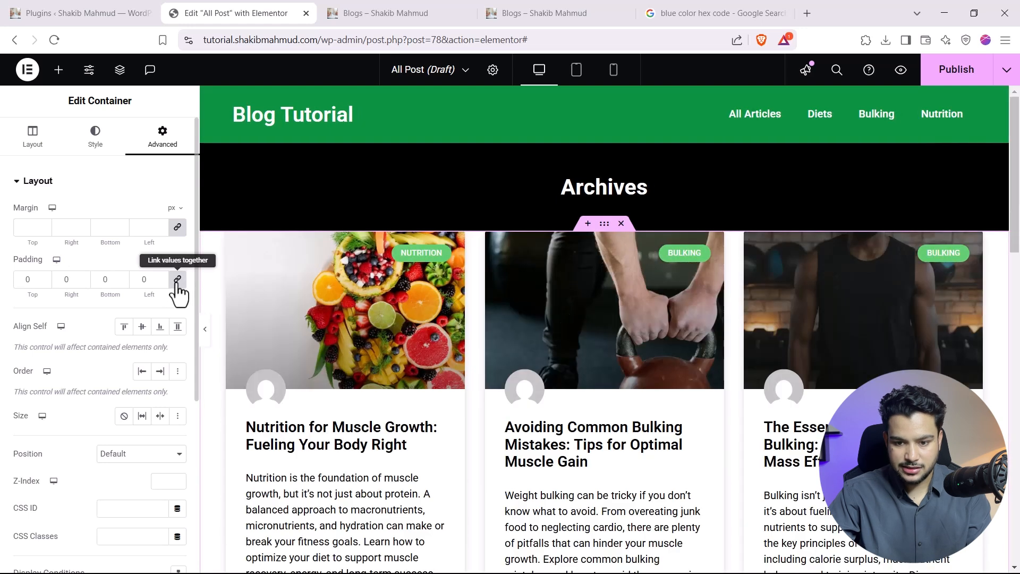
click(177, 280)
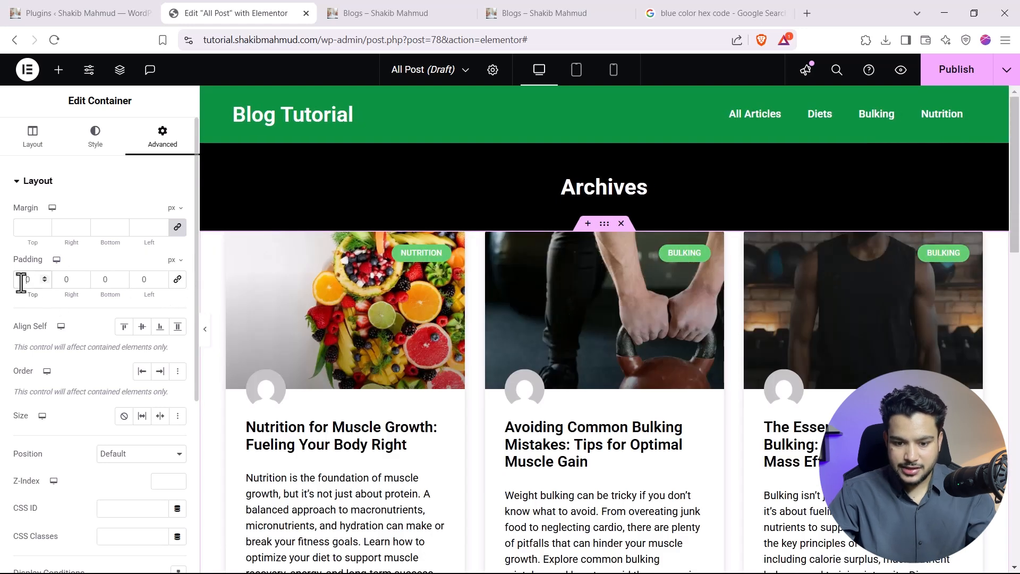
double_click(21, 280)
text(80)
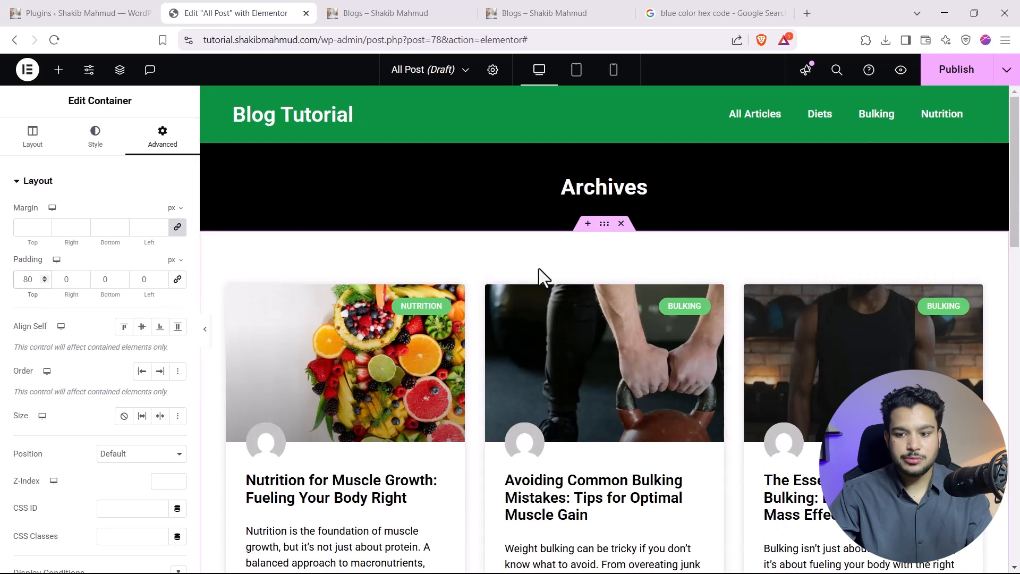
double_click(95, 280)
text(80)
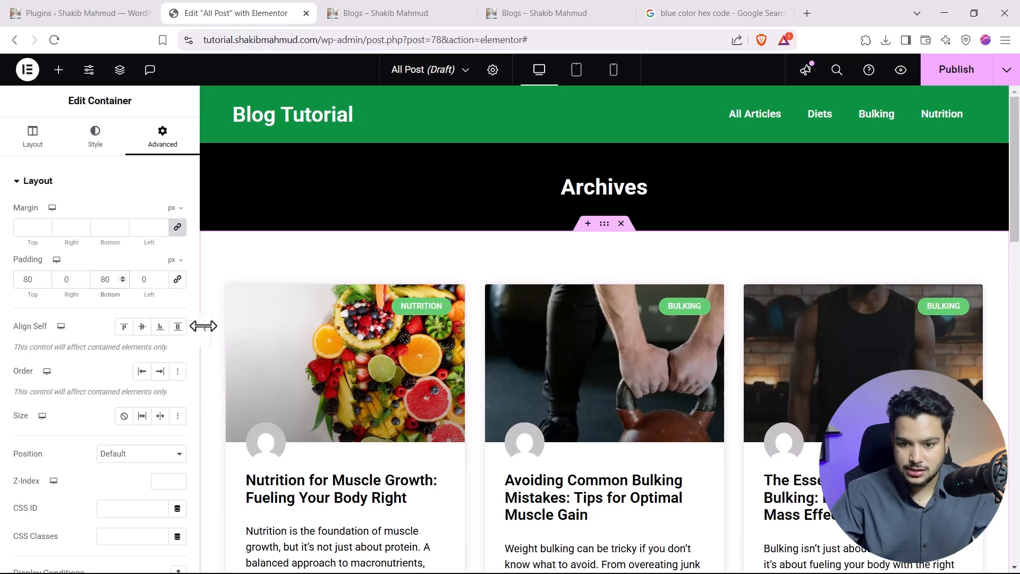
Inspect the spacing around the post cards from the title banner to the footer, with the settings panel hidden and restored.
click(207, 336)
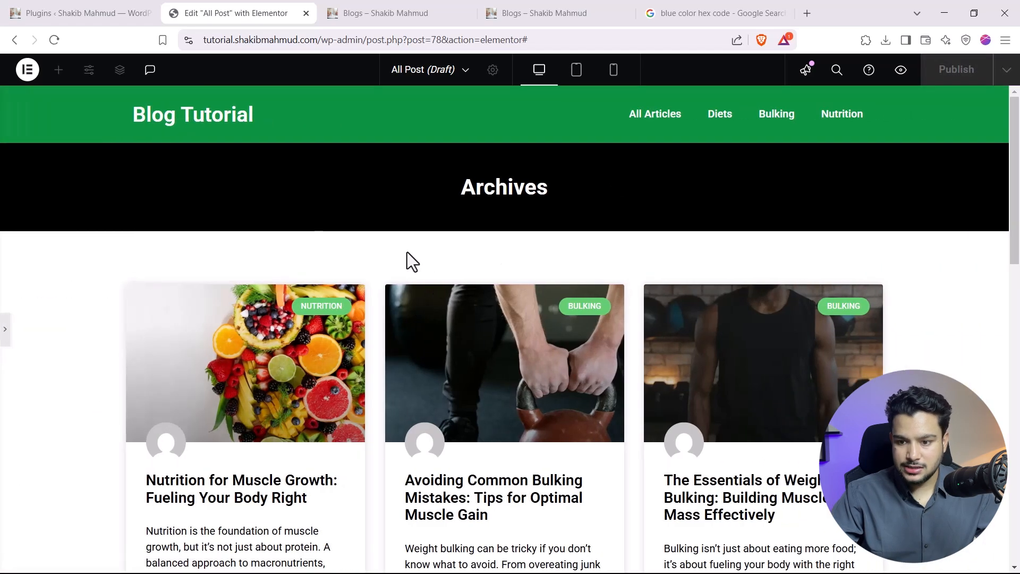
scroll(465, 255, down, 5)
scroll(464, 247, down, 8)
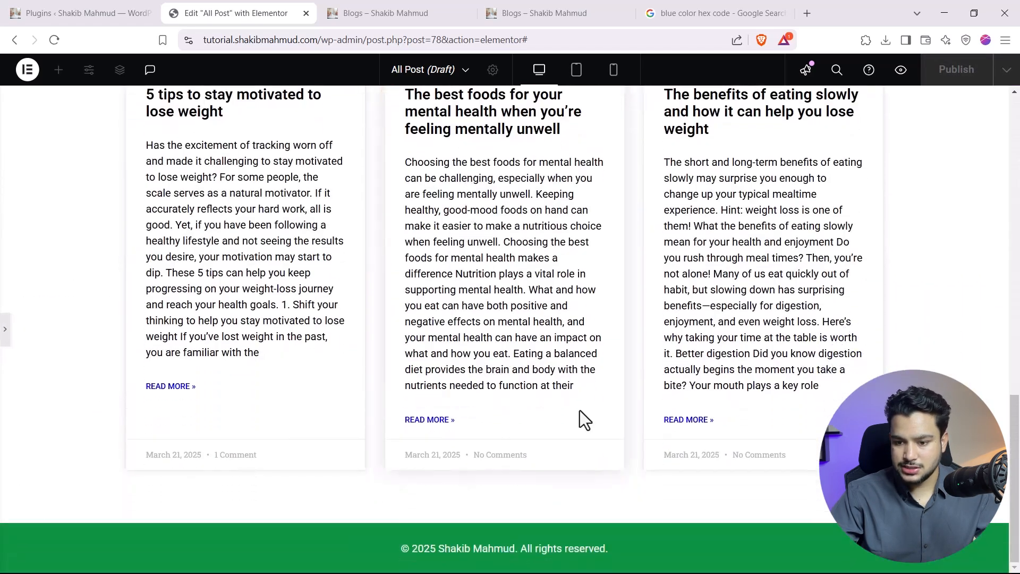
scroll(425, 517, up, 12)
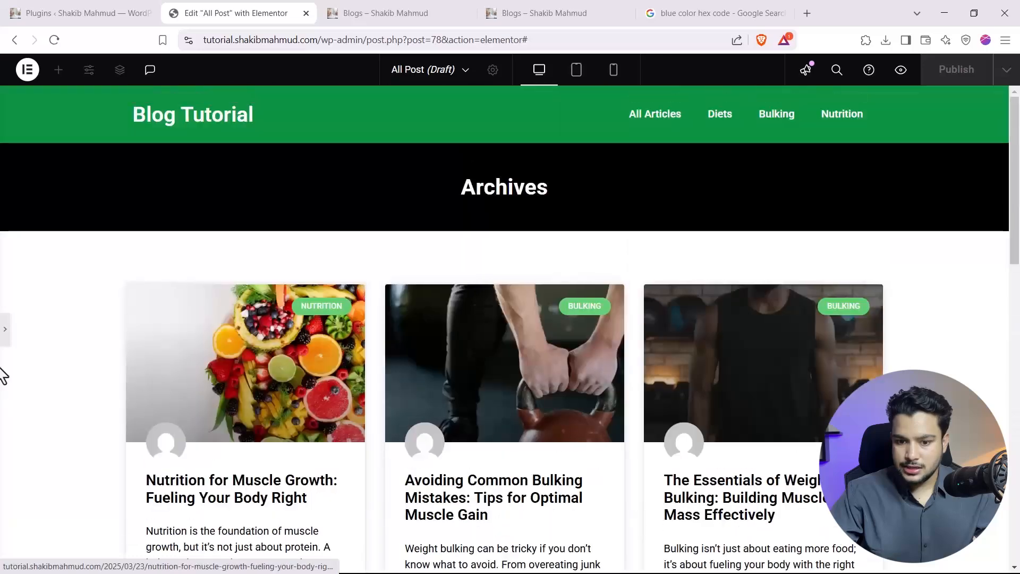
click(5, 329)
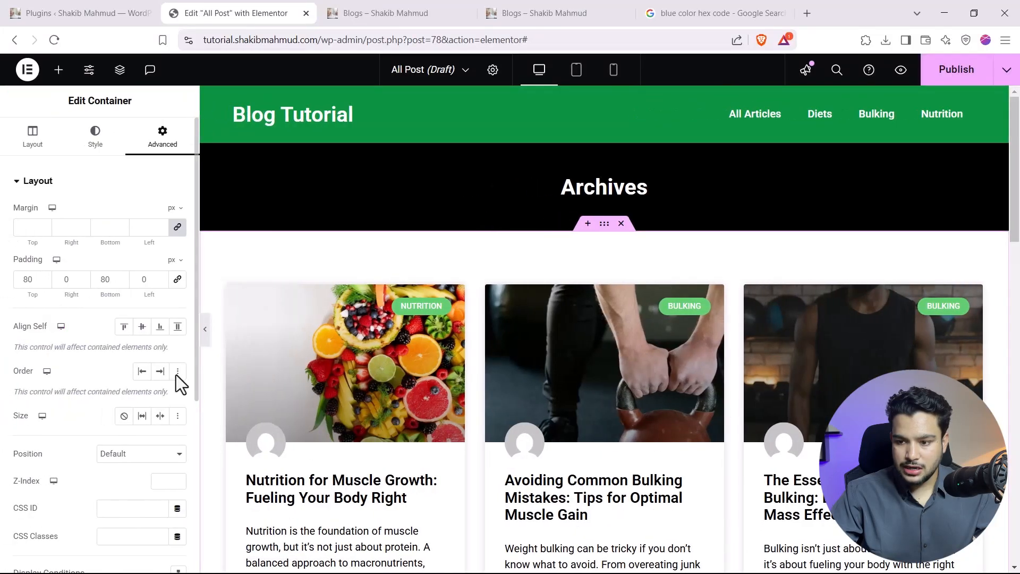
scroll(626, 378, down, 3)
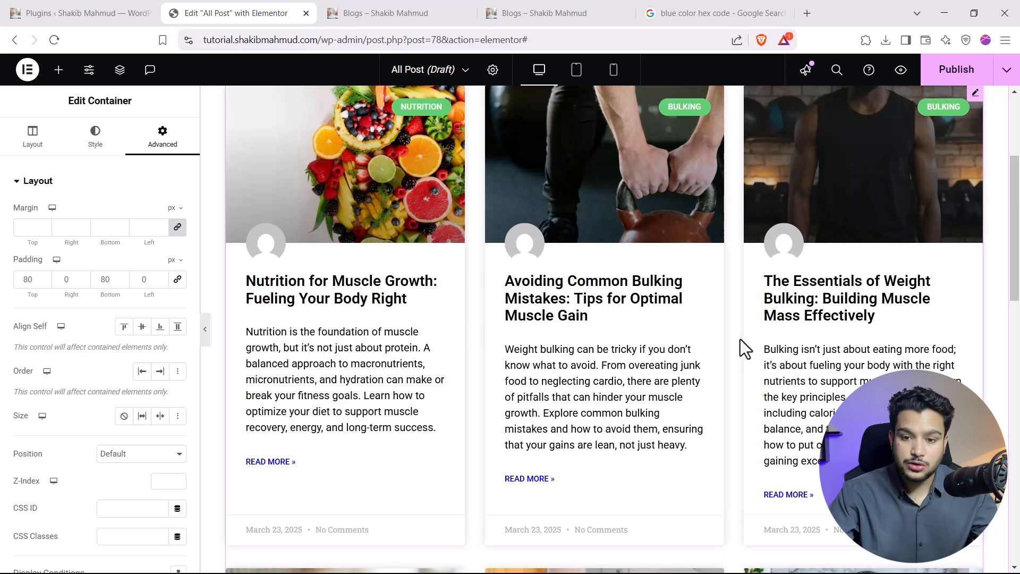
click(23, 150)
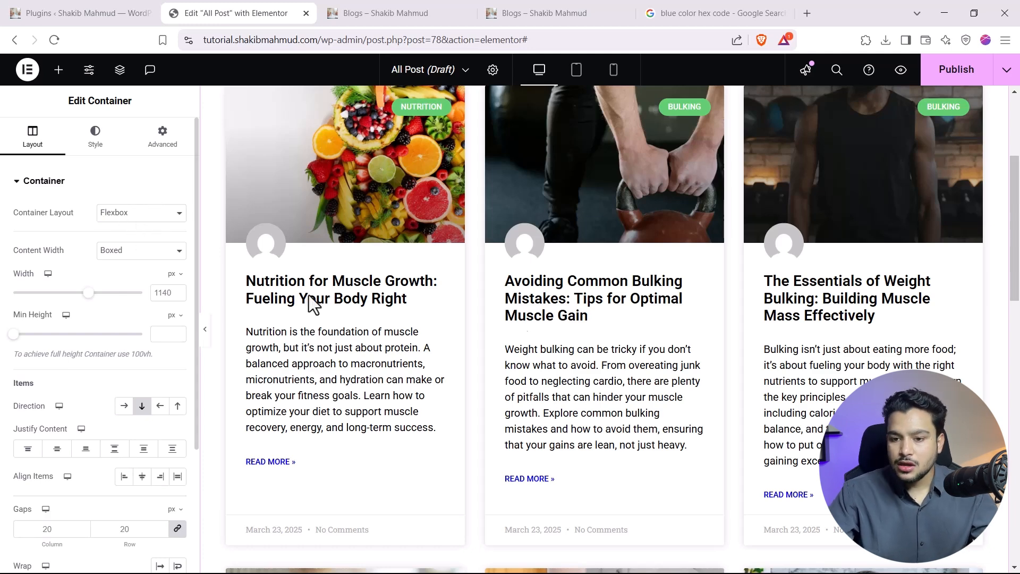
scroll(542, 326, down, 3)
scroll(683, 381, up, 5)
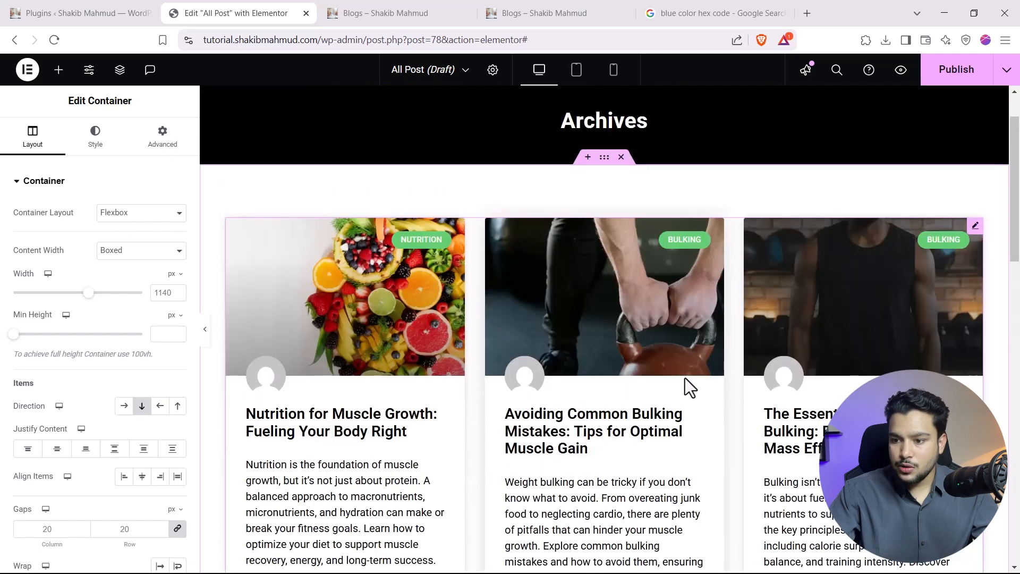
scroll(664, 422, down, 9)
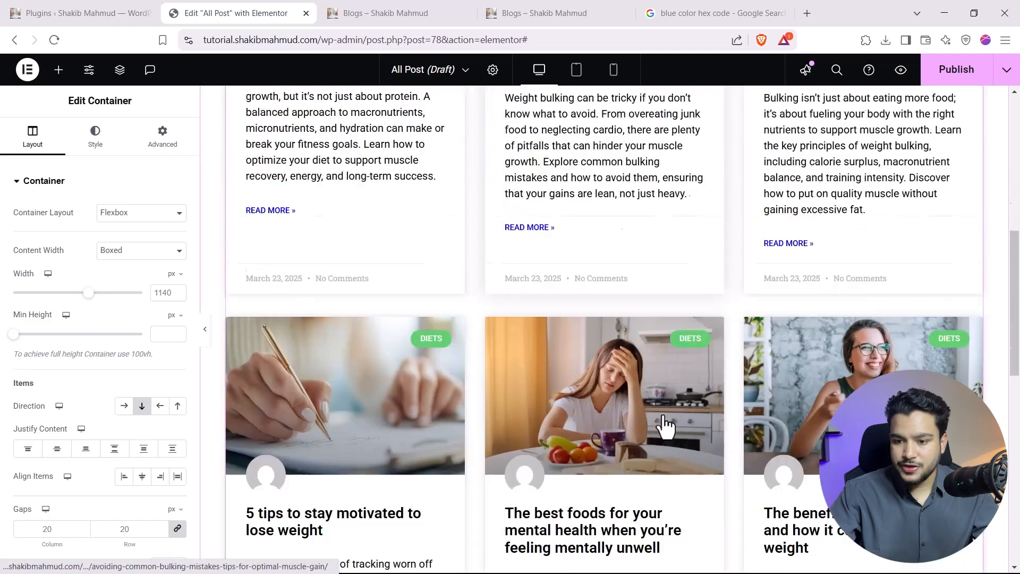
scroll(661, 422, up, 8)
scroll(653, 334, down, 10)
scroll(638, 332, down, 6)
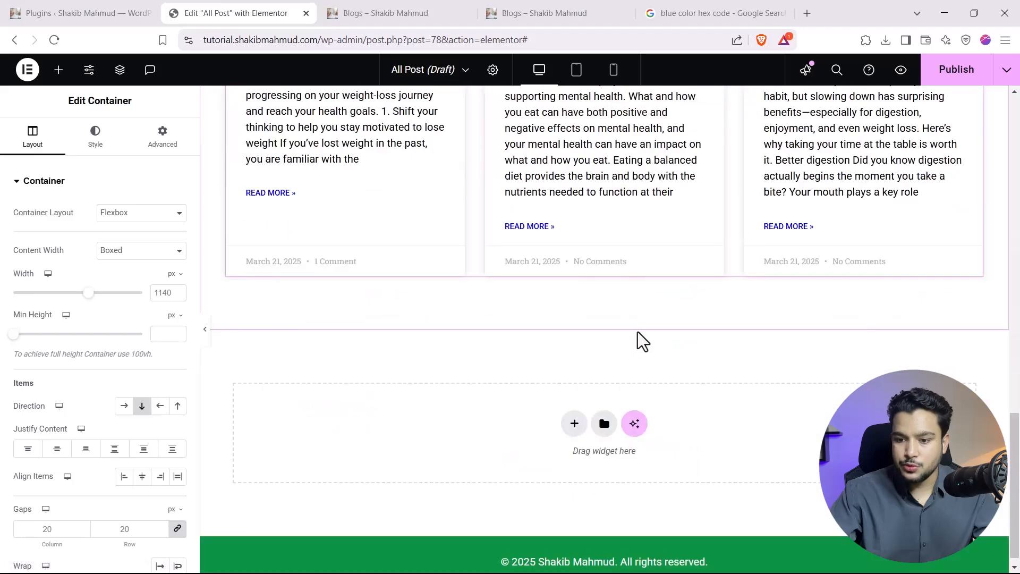
Add a Flexbox container below the post grid and place a Button widget in it.
click(574, 410)
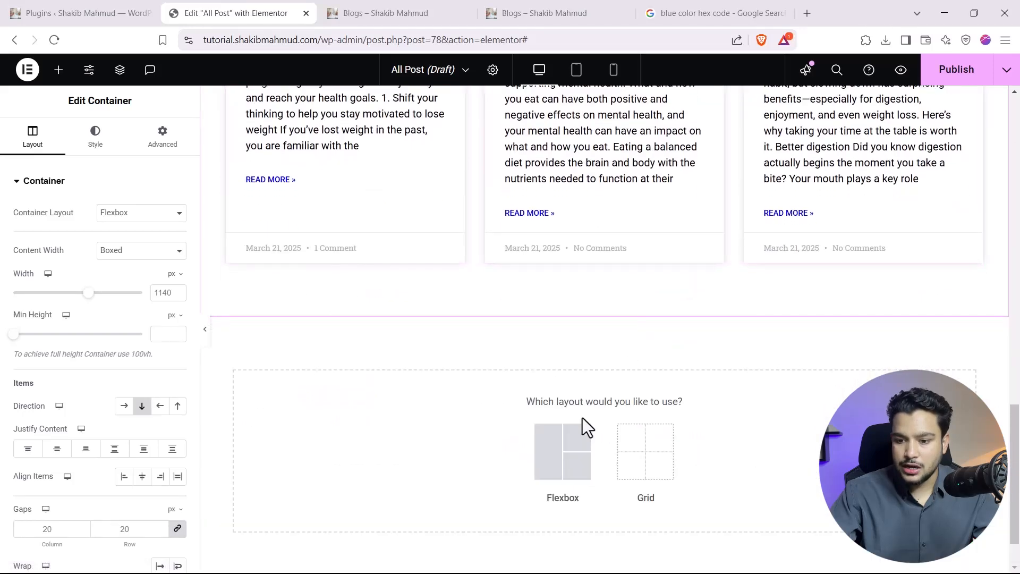
click(552, 454)
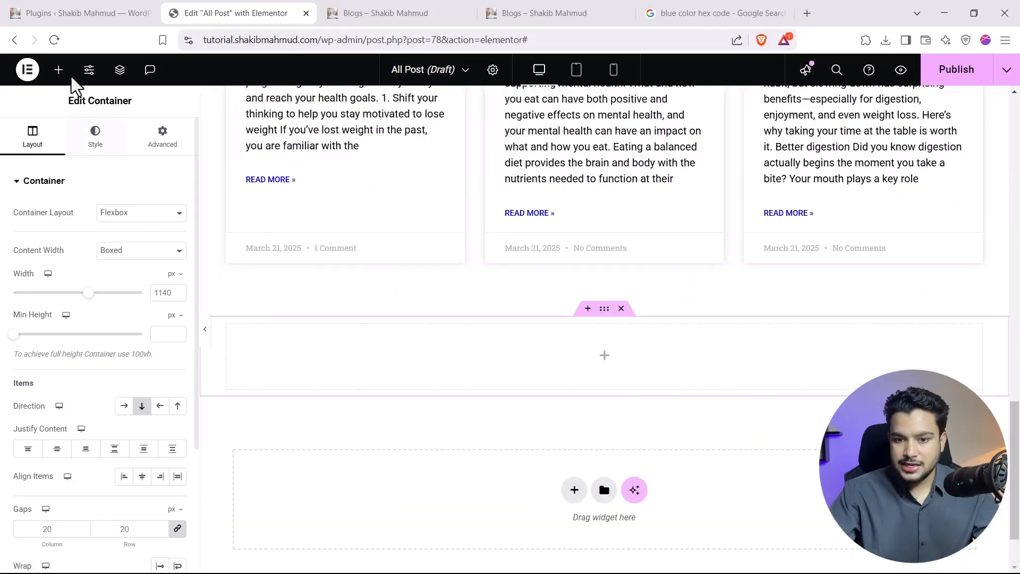
click(58, 70)
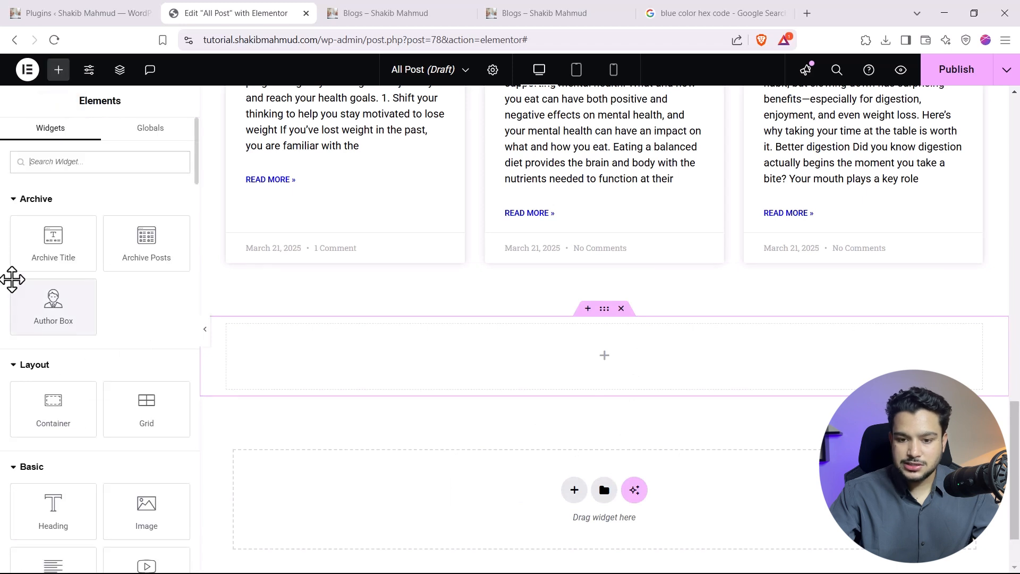
scroll(133, 387, down, 5)
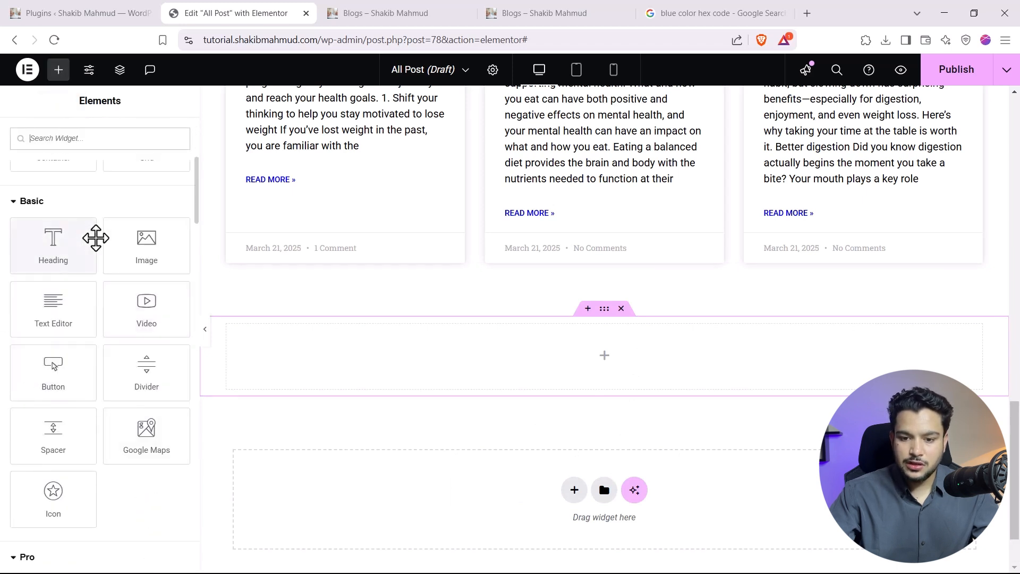
scroll(71, 329, down, 1)
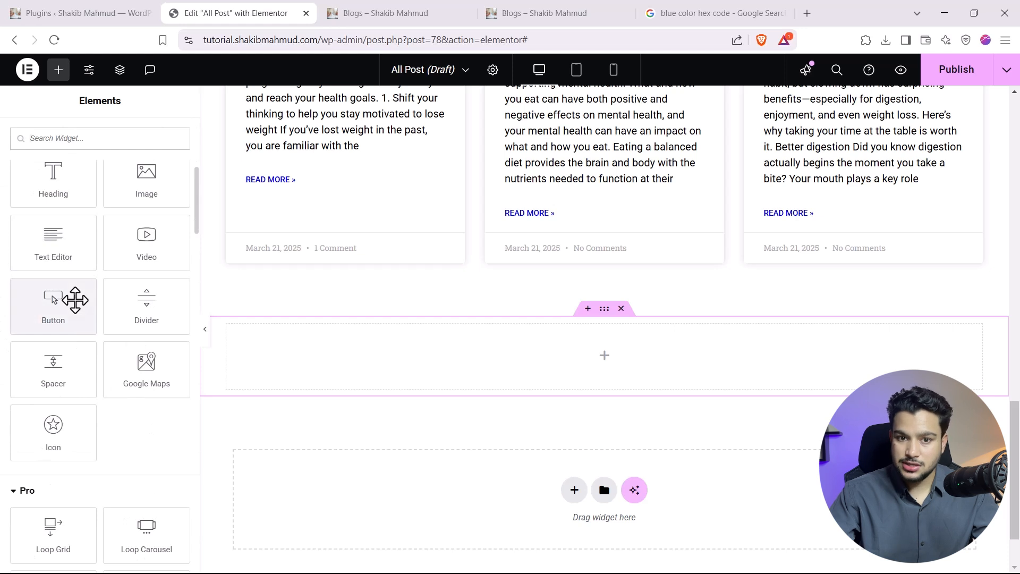
click(90, 136)
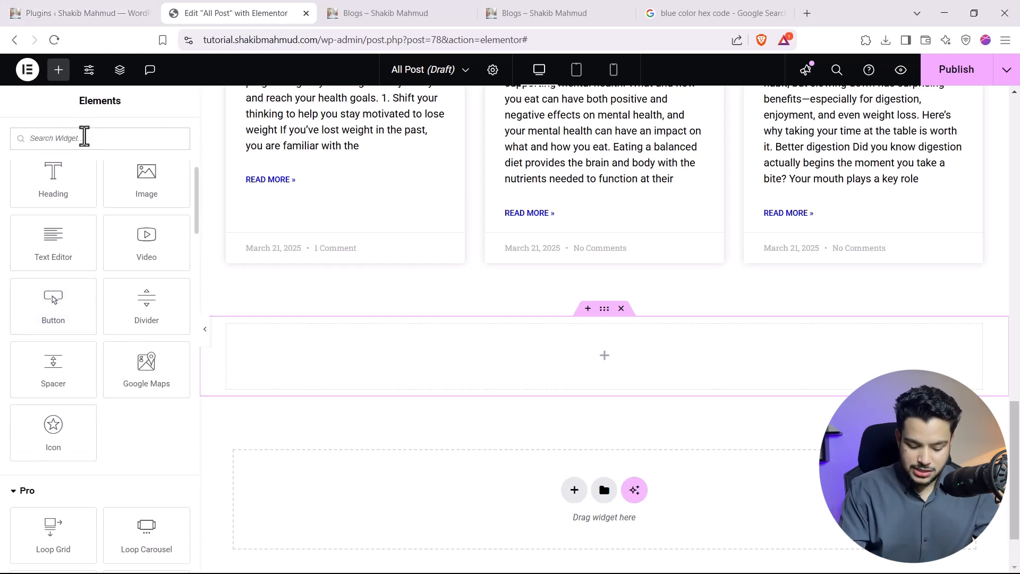
text(butt)
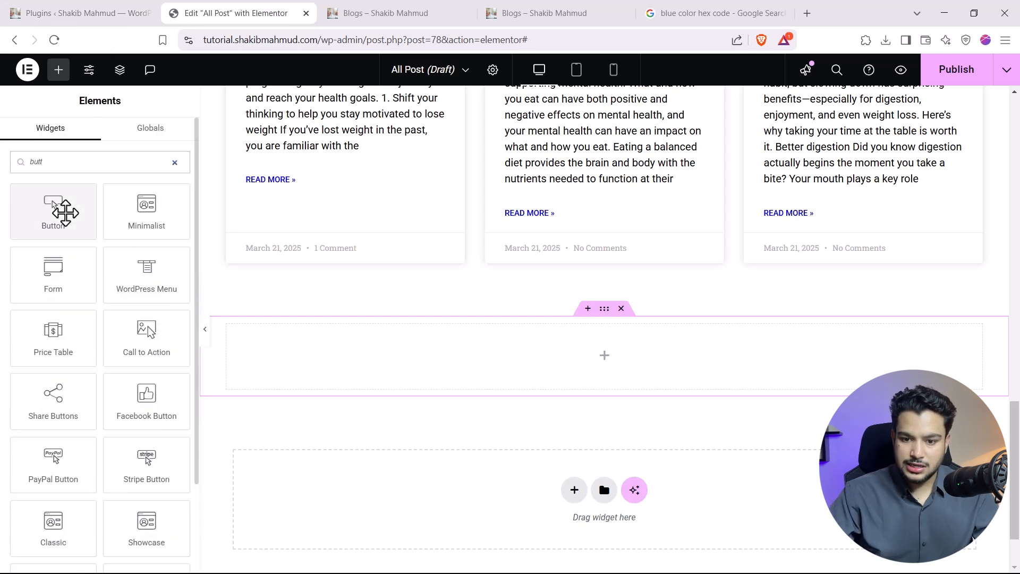
drag(64, 212, 632, 372)
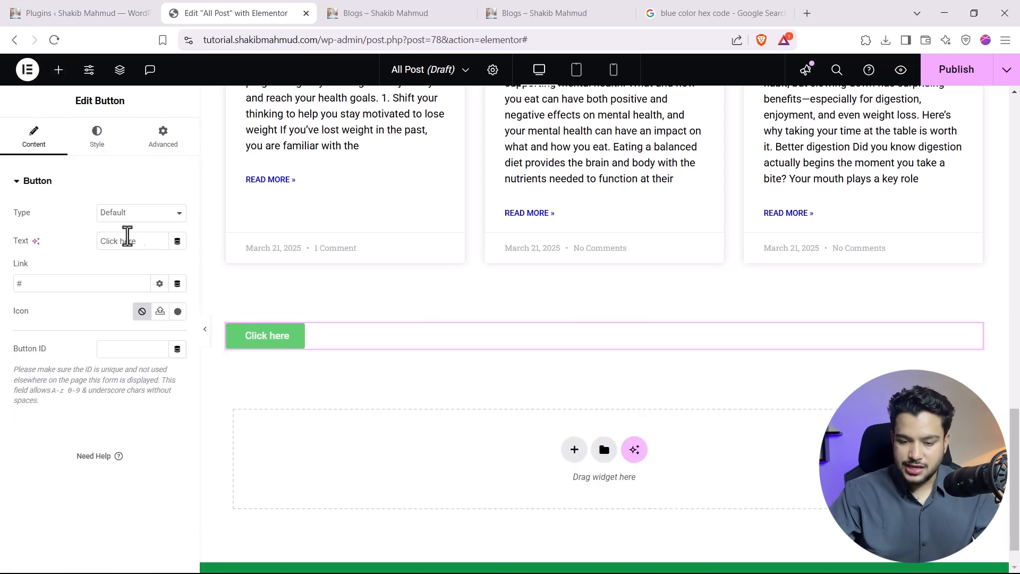
Set the button's text to "Subscrible to our email" and select its placeholder link.
drag(150, 241, 24, 250)
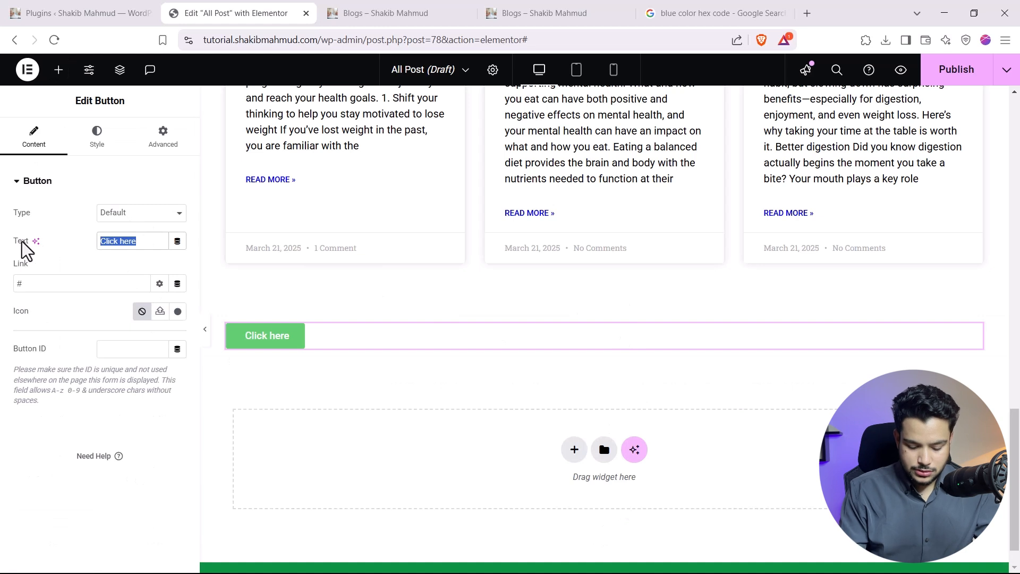
text(Su)
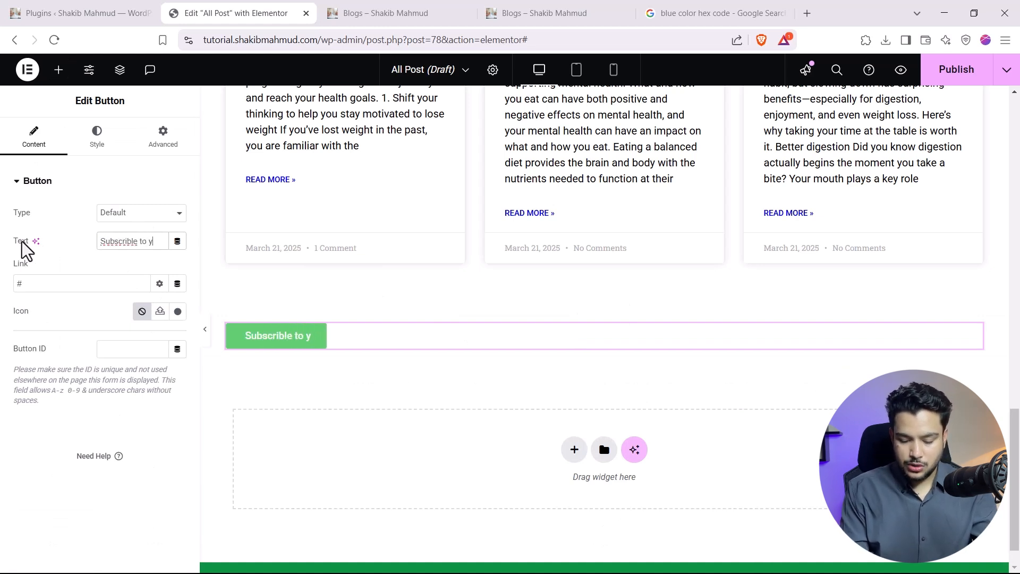
text(bscrible to our em)
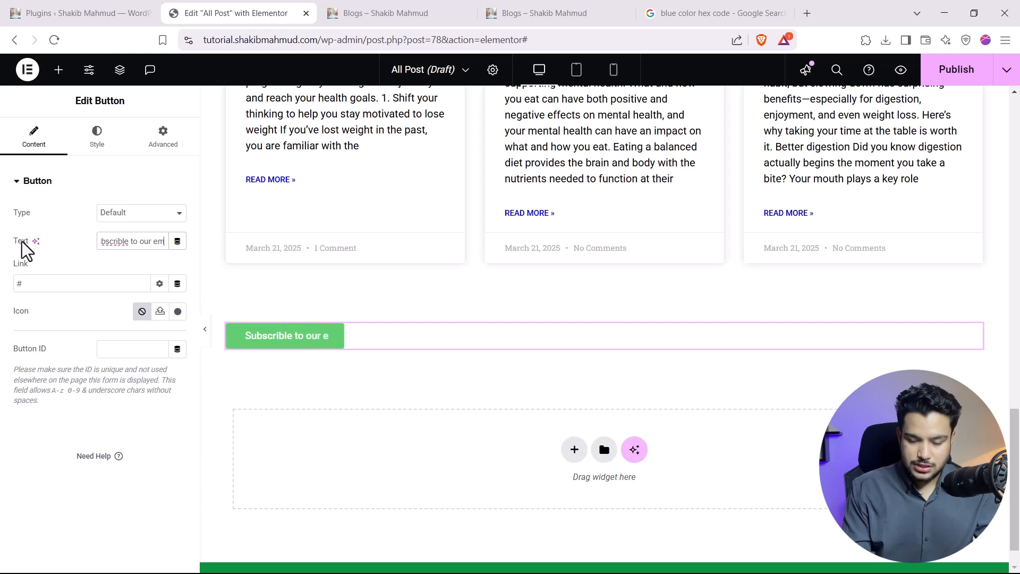
text(ail)
drag(26, 284, 3, 292)
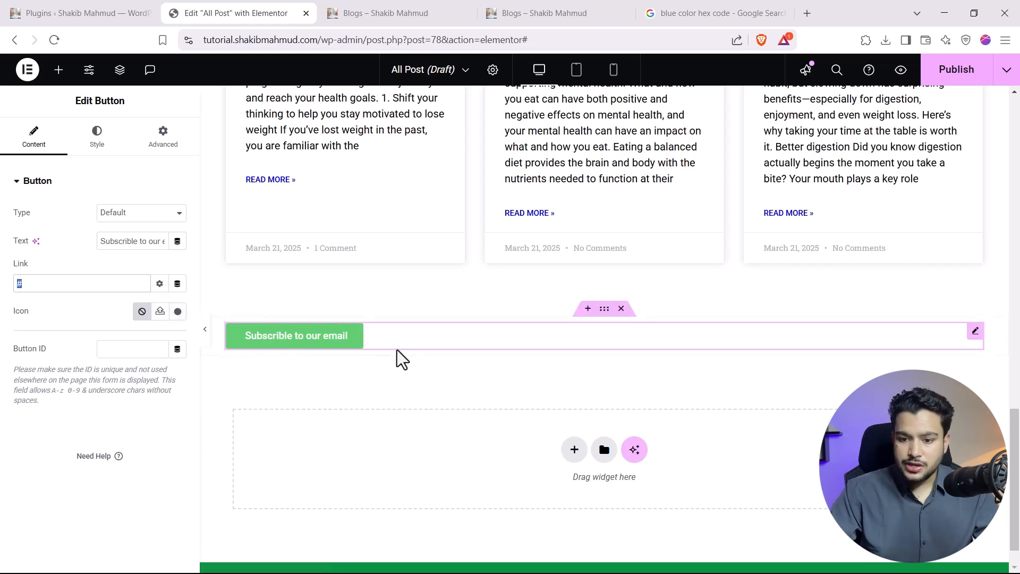
Add an Image widget below the subscribe button, view its media upload options and close them without choosing a file.
click(58, 70)
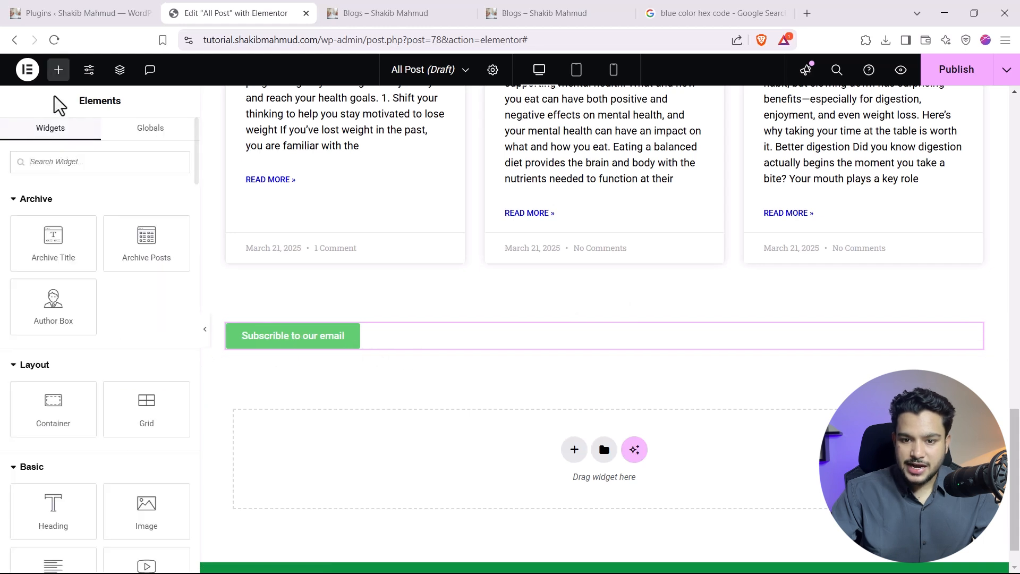
text(image)
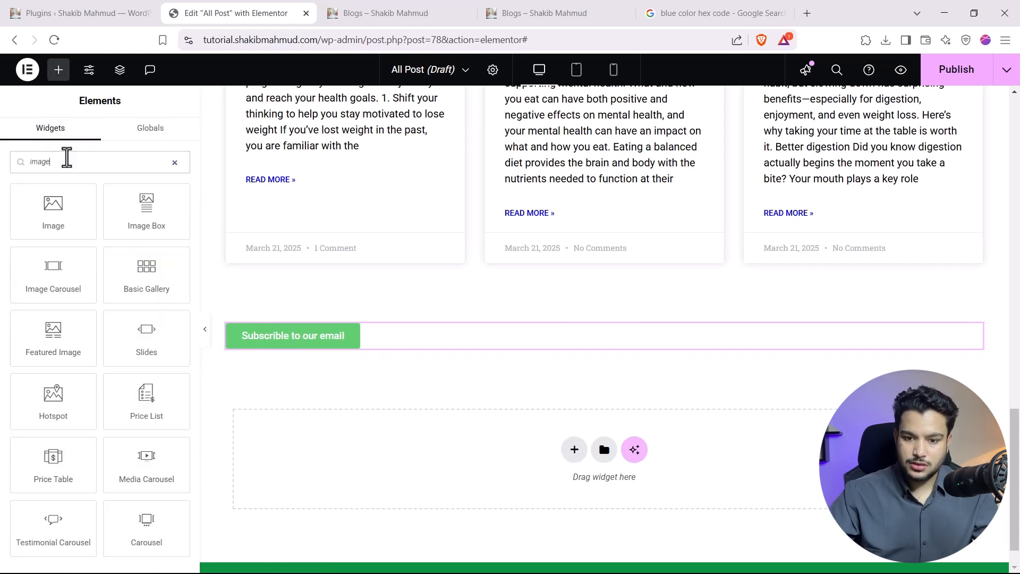
drag(59, 205, 345, 338)
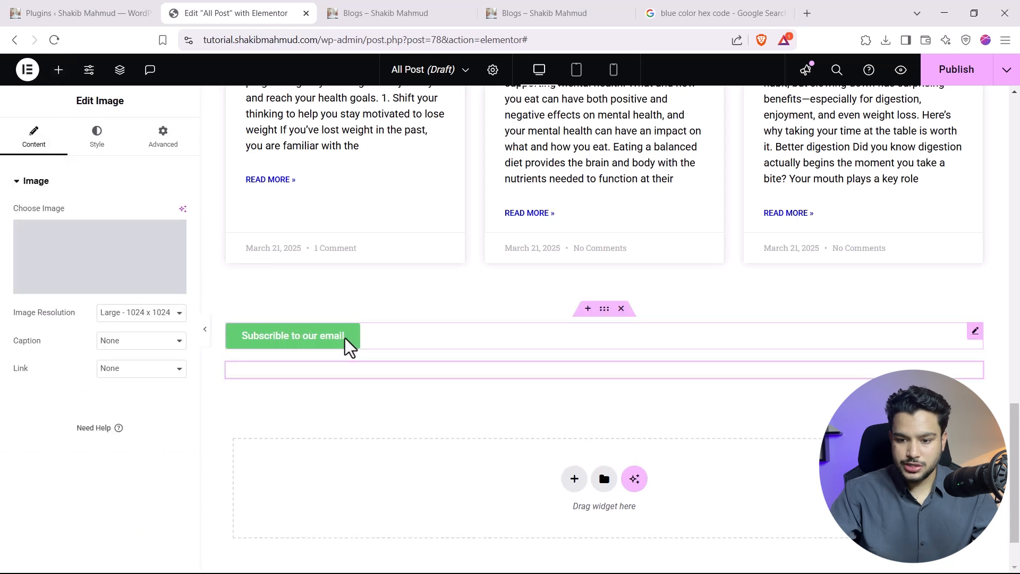
click(106, 284)
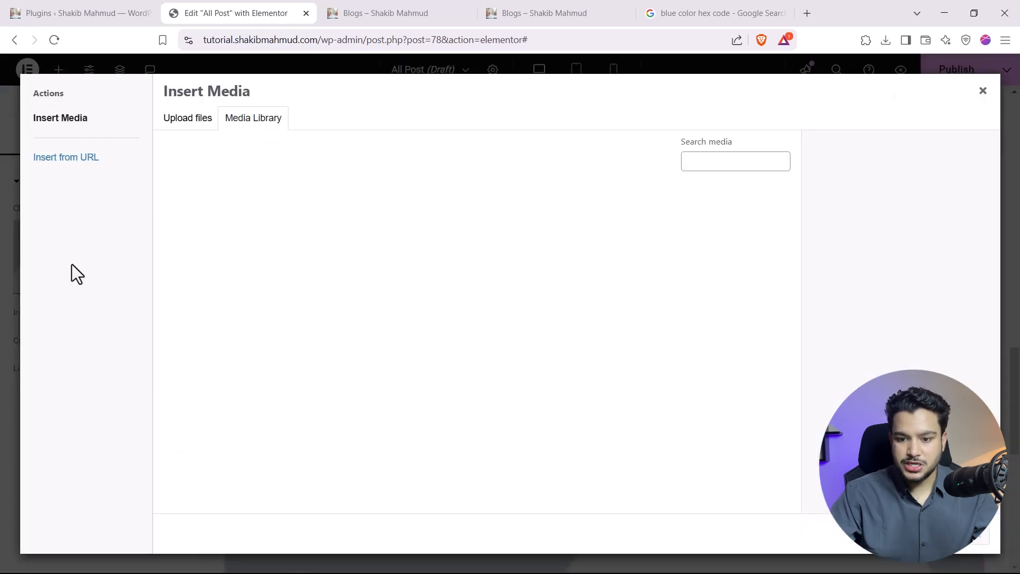
click(190, 124)
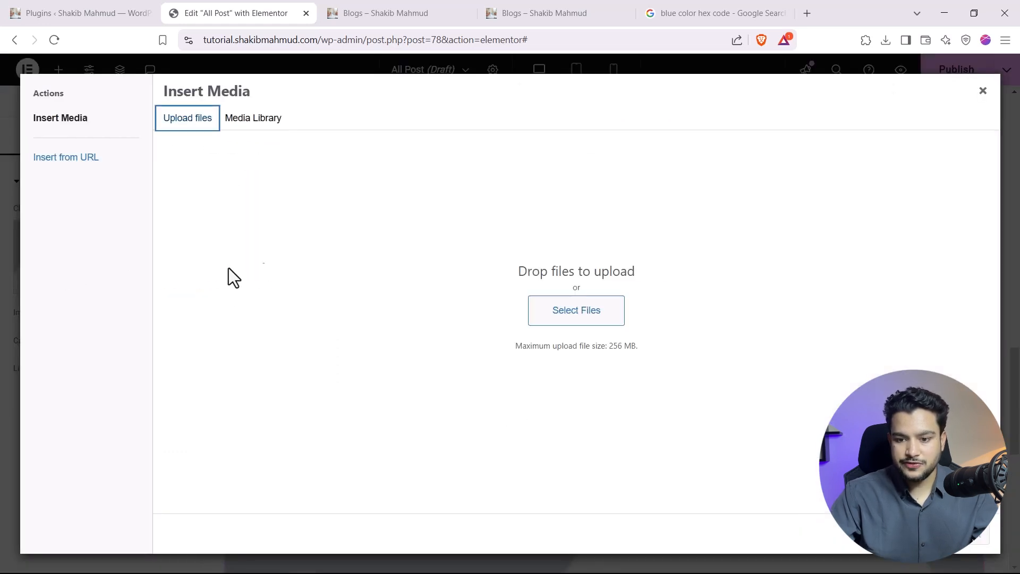
click(981, 100)
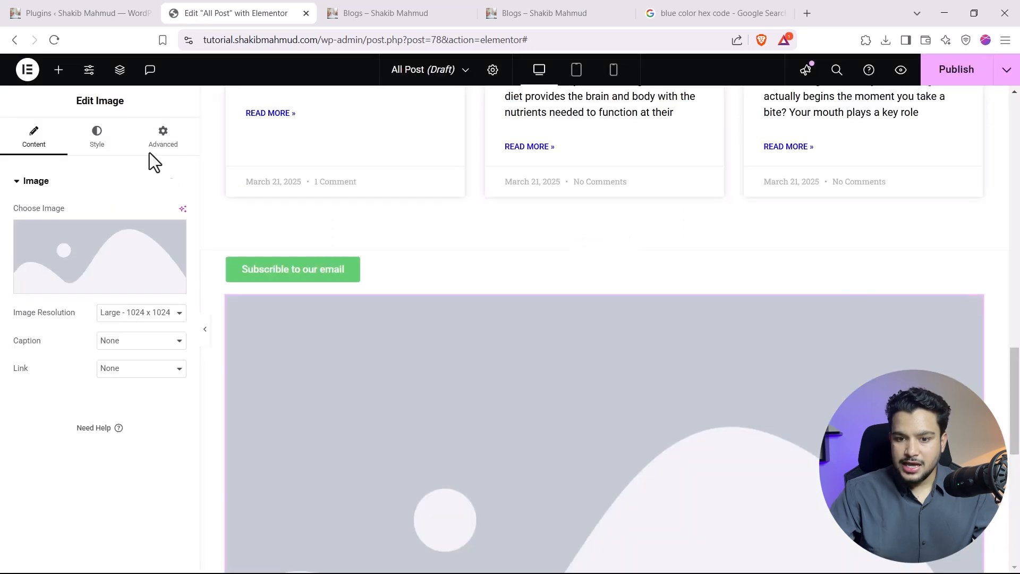
Browse the widget list and place a Form widget between the subscribe button and the image placeholder.
click(58, 71)
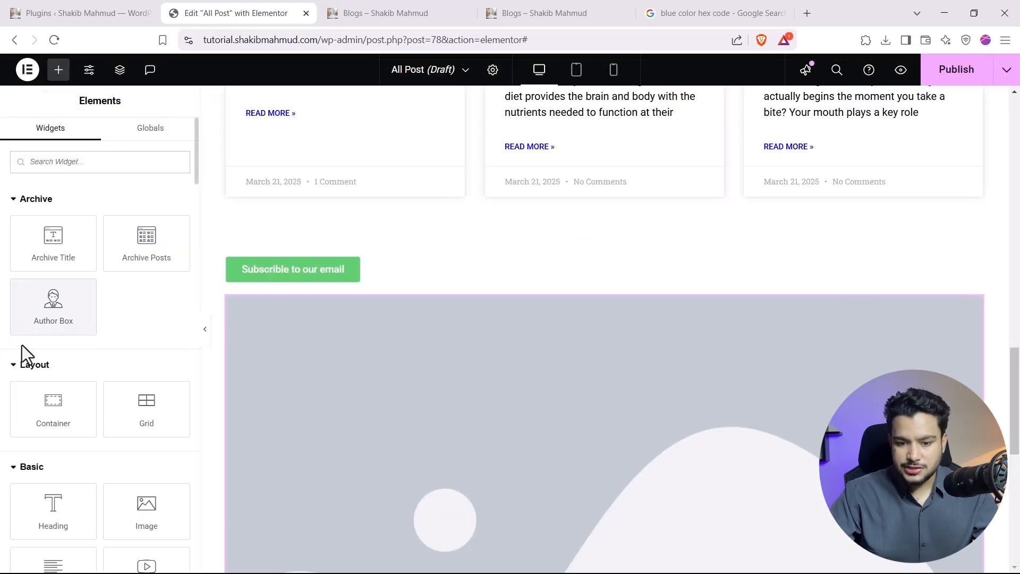
scroll(32, 372, down, 3)
scroll(39, 395, down, 1)
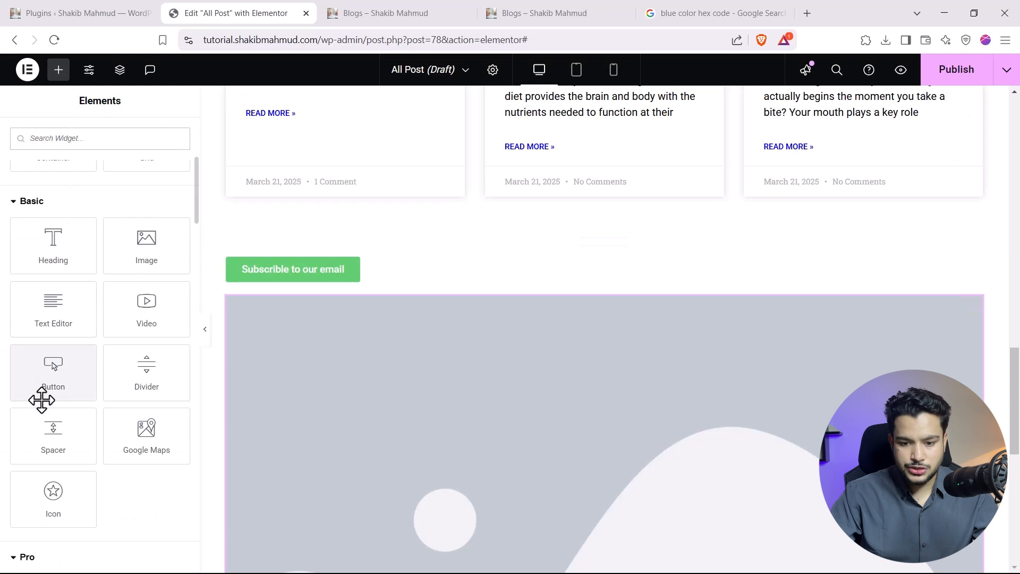
scroll(42, 404, down, 2)
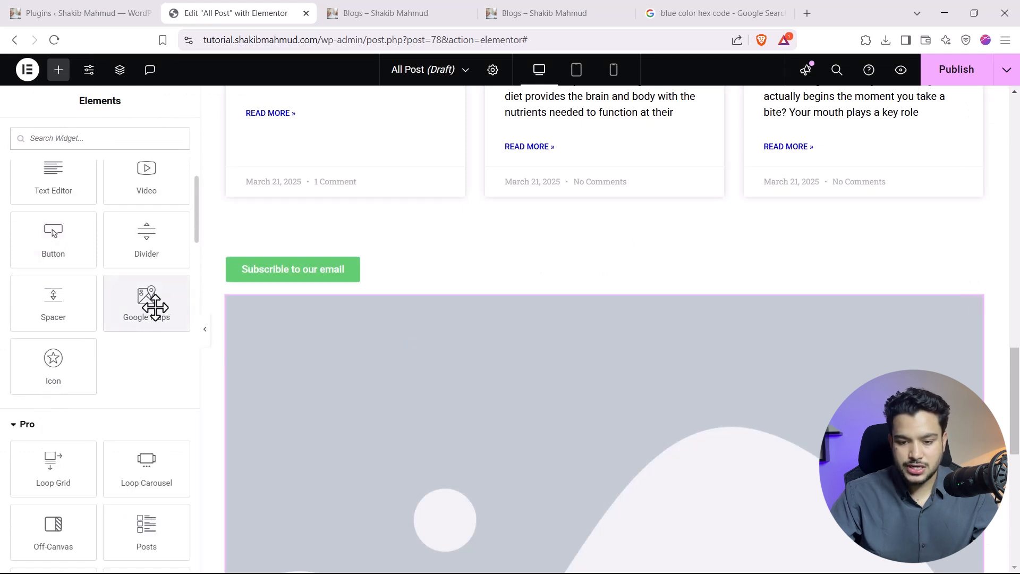
scroll(155, 314, down, 2)
scroll(73, 302, up, 1)
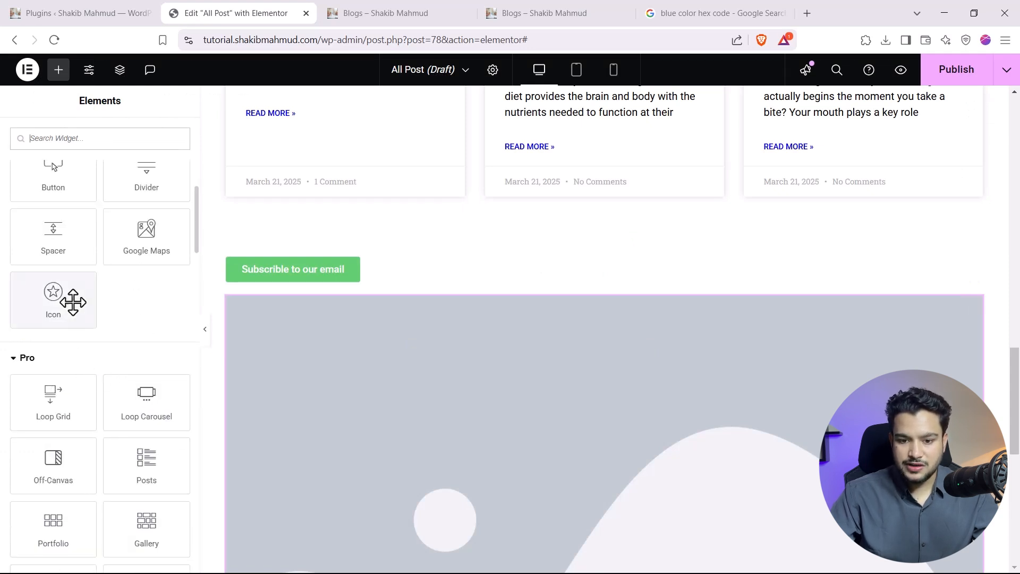
scroll(79, 332, down, 3)
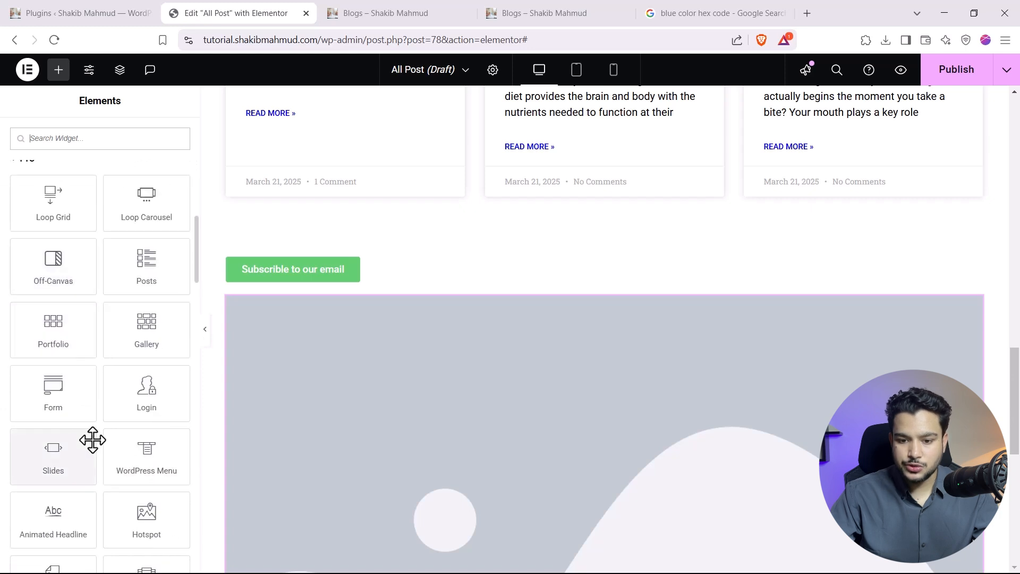
drag(46, 396, 324, 325)
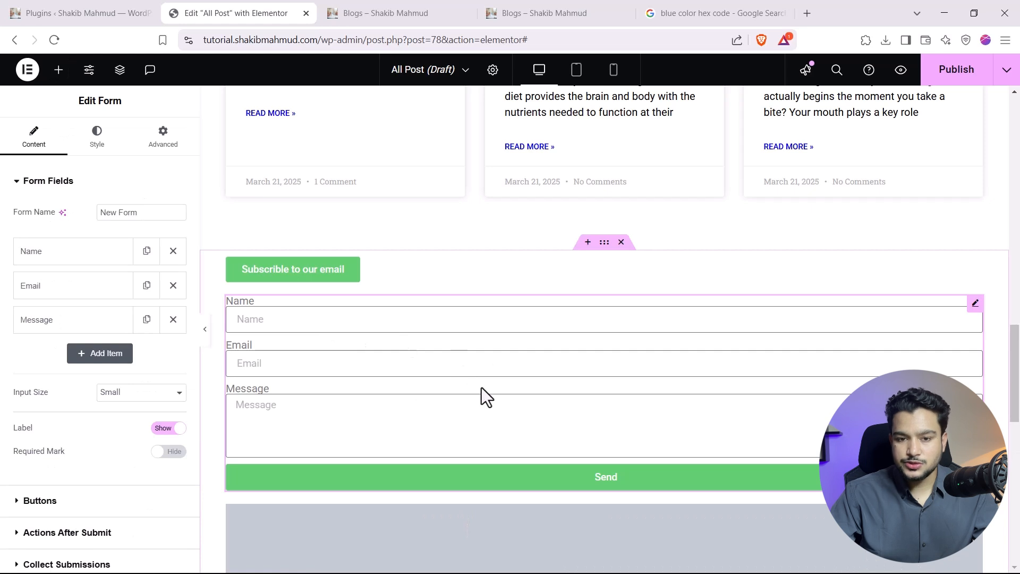
Delete the whole container below the post grid that holds the subscribe button, form and image placeholder.
click(59, 70)
scroll(102, 387, down, 2)
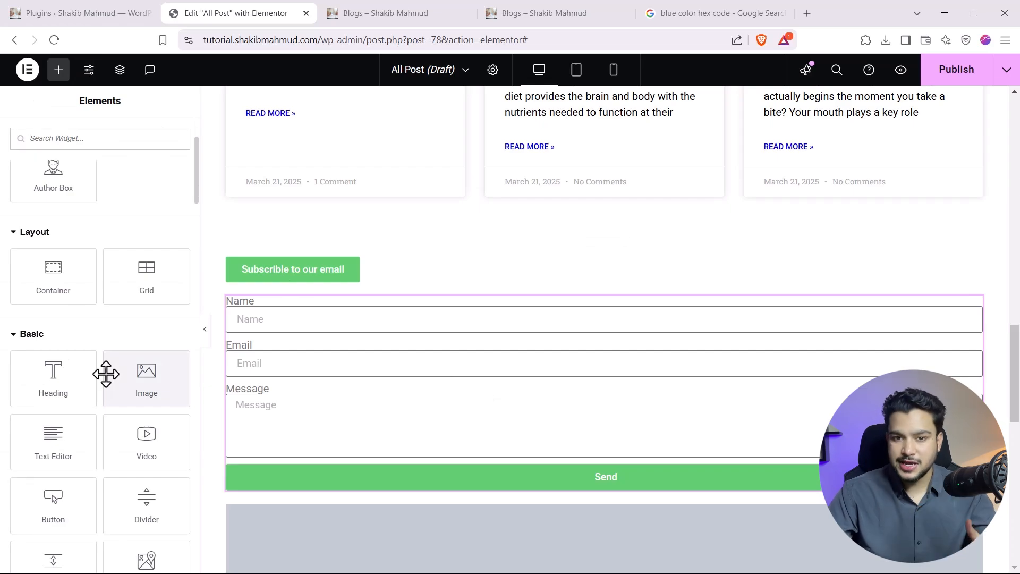
scroll(531, 346, up, 7)
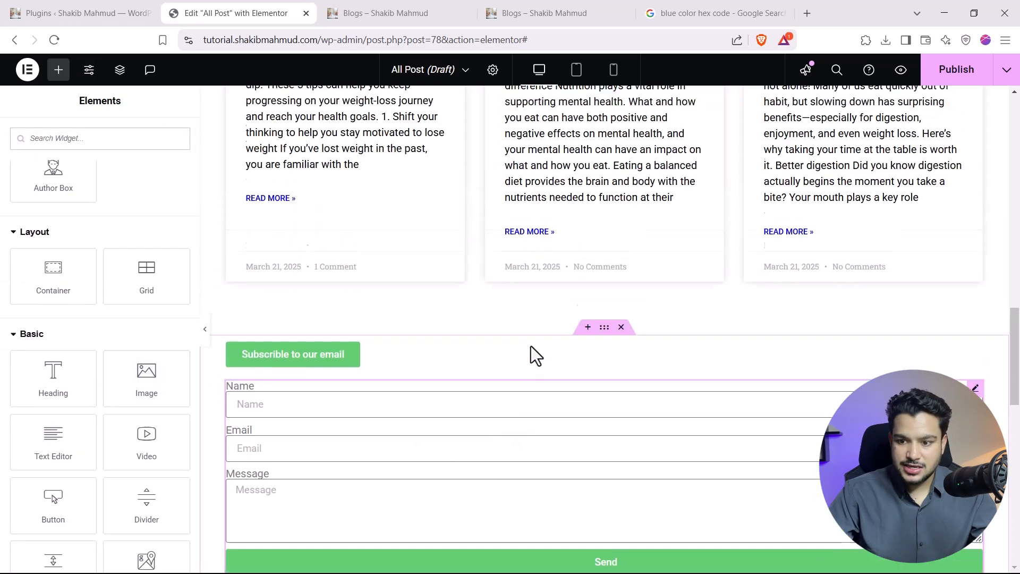
scroll(611, 323, up, 12)
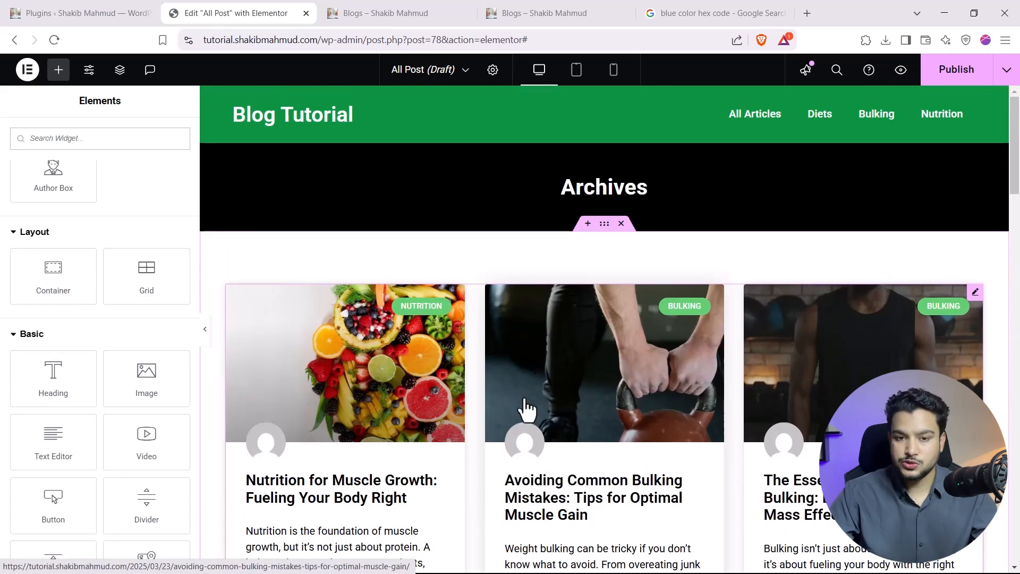
scroll(526, 409, down, 15)
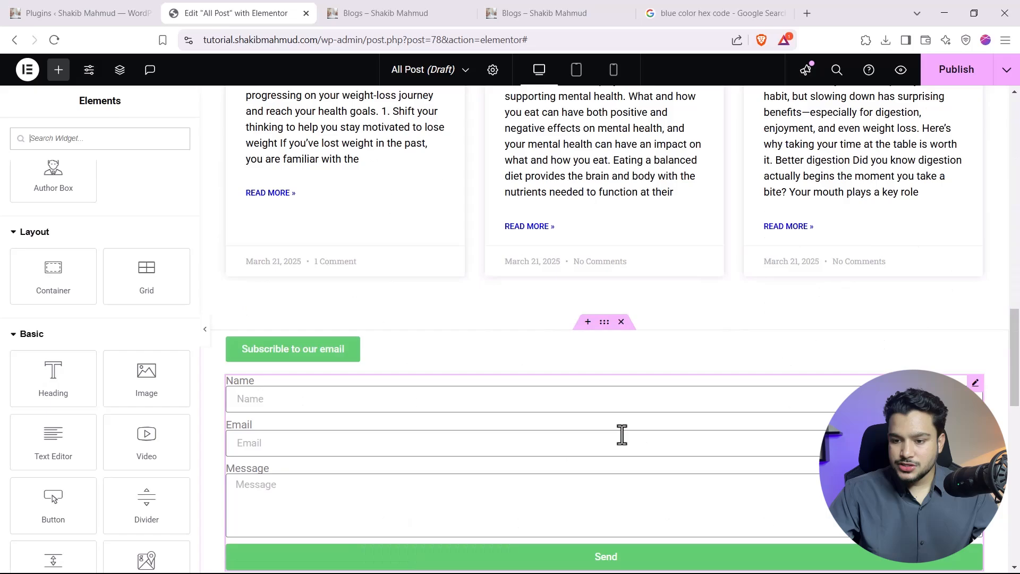
click(621, 321)
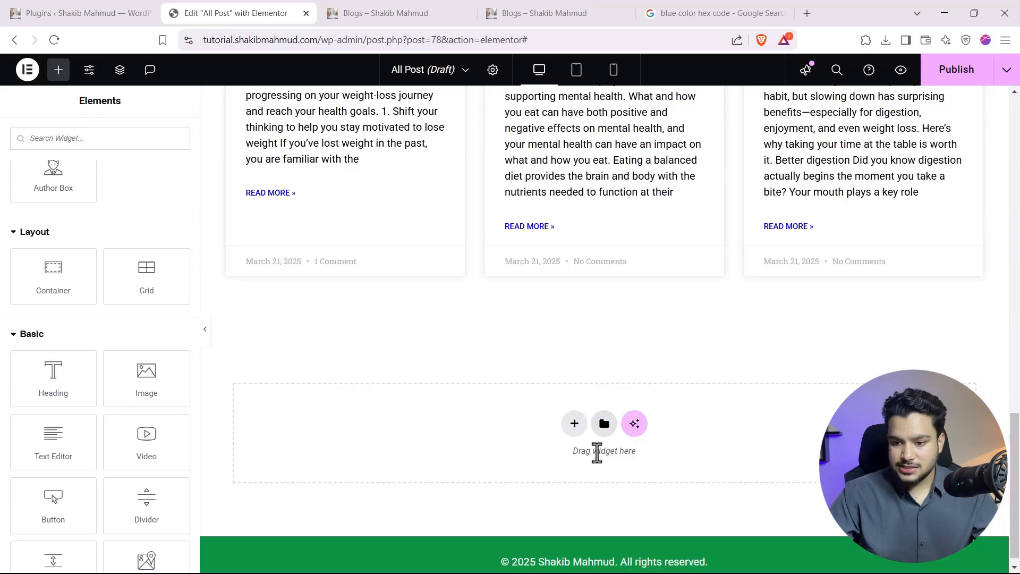
Review the archive layout at full width with the widget panel hidden, and restore the panel.
scroll(596, 453, up, 5)
click(205, 328)
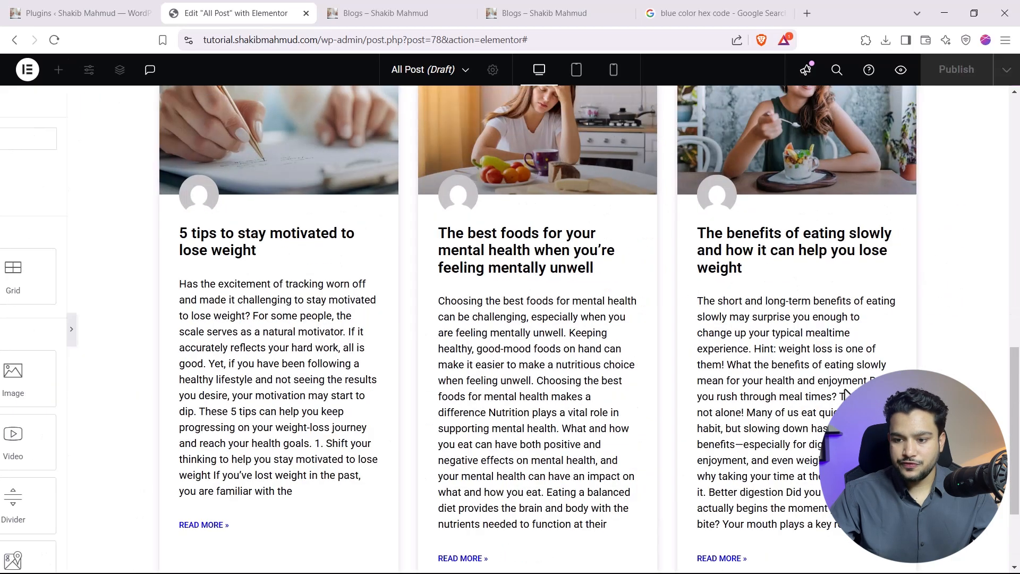
scroll(845, 389, up, 10)
drag(1016, 180, 1018, 462)
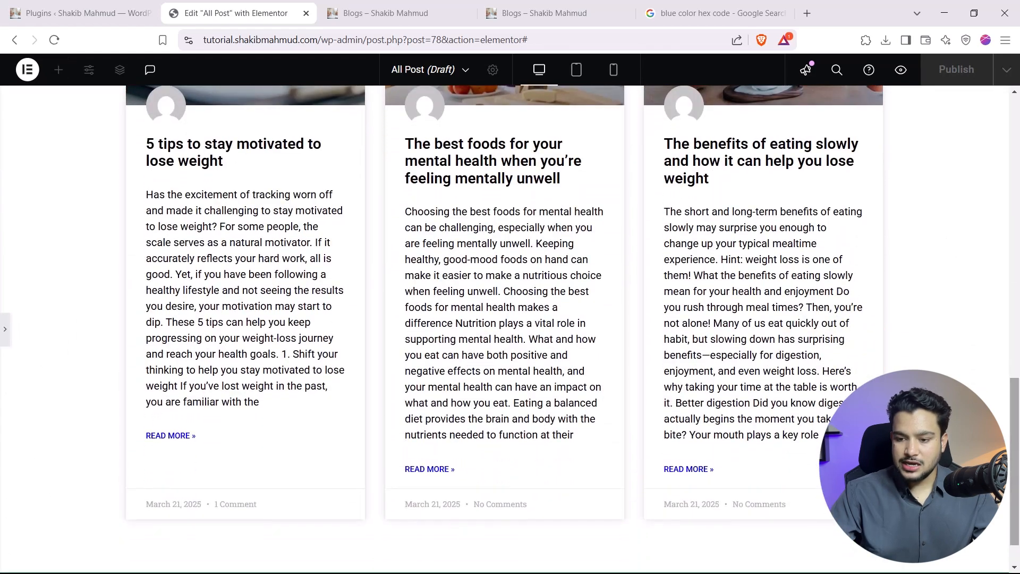
click(4, 332)
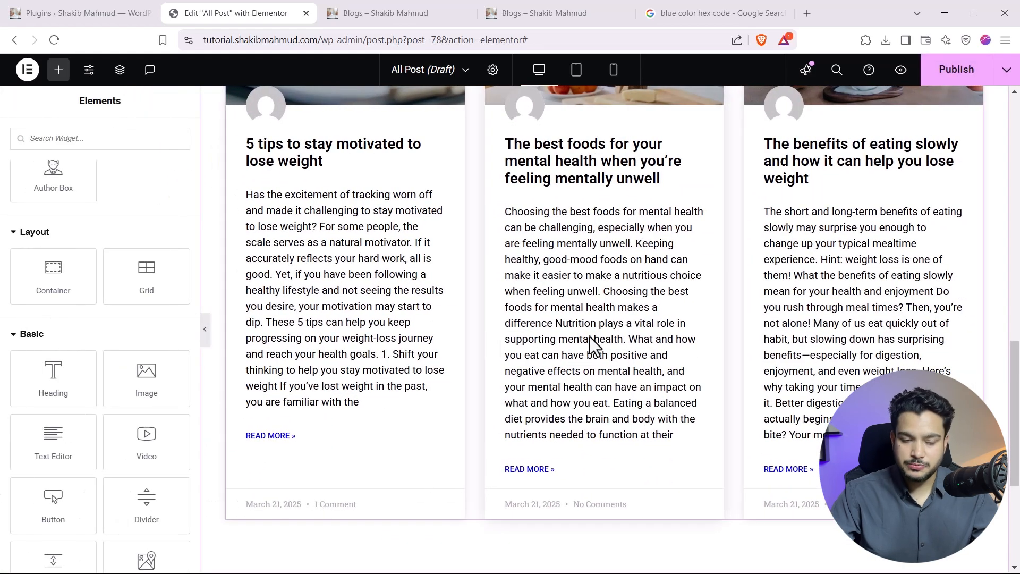
Publish the template with a display condition that includes All Archives.
click(941, 69)
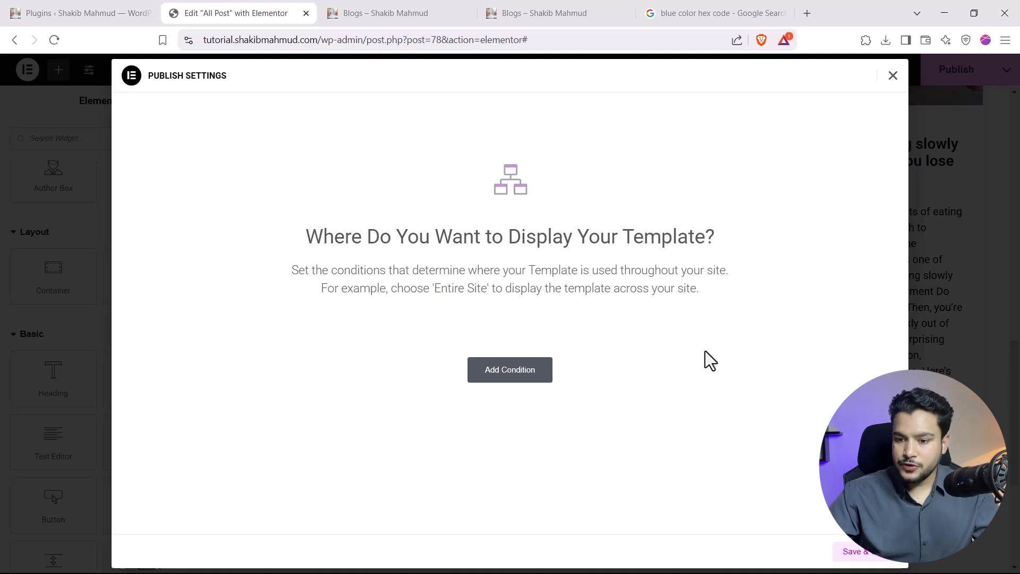
click(514, 389)
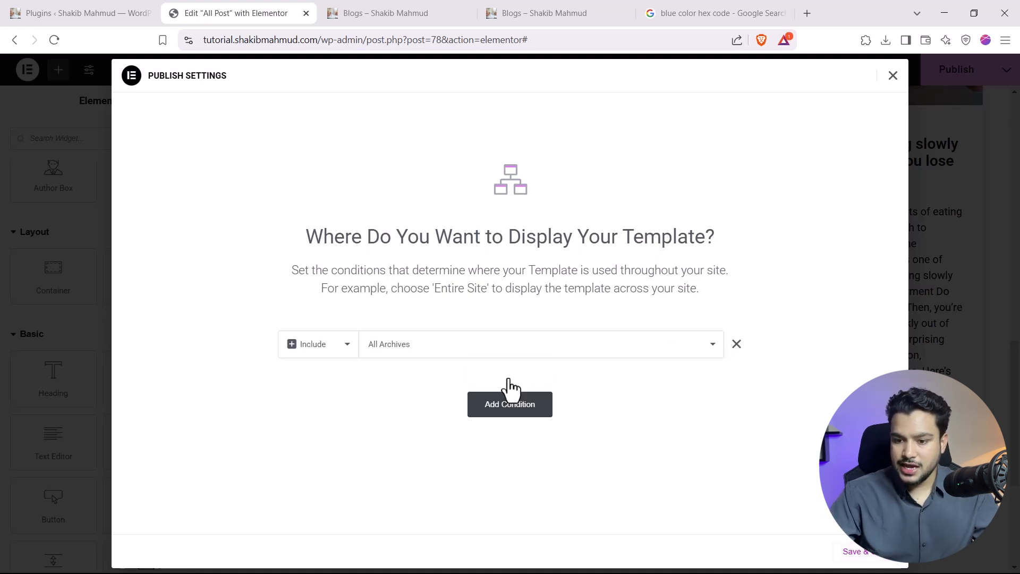
click(399, 350)
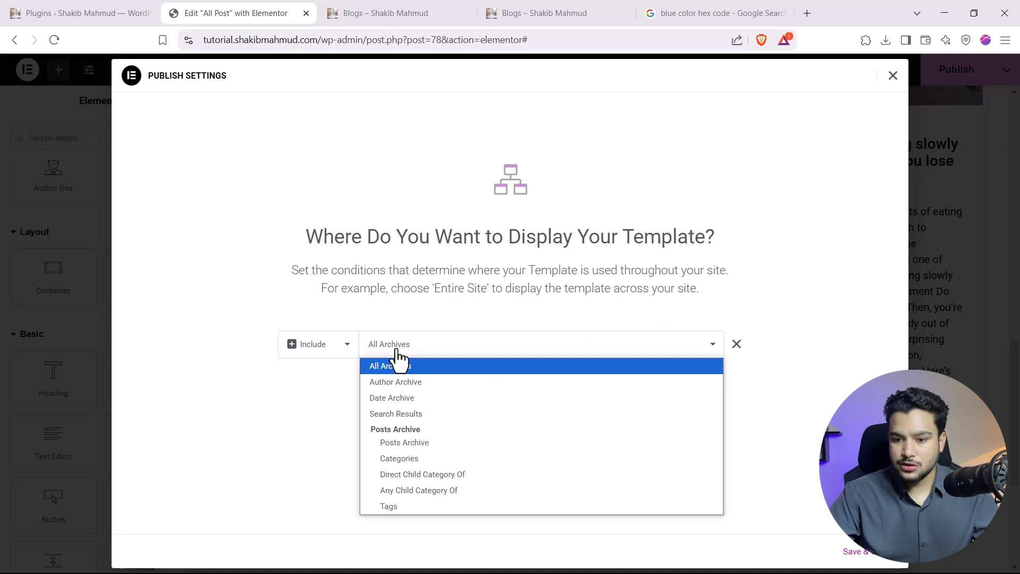
click(407, 367)
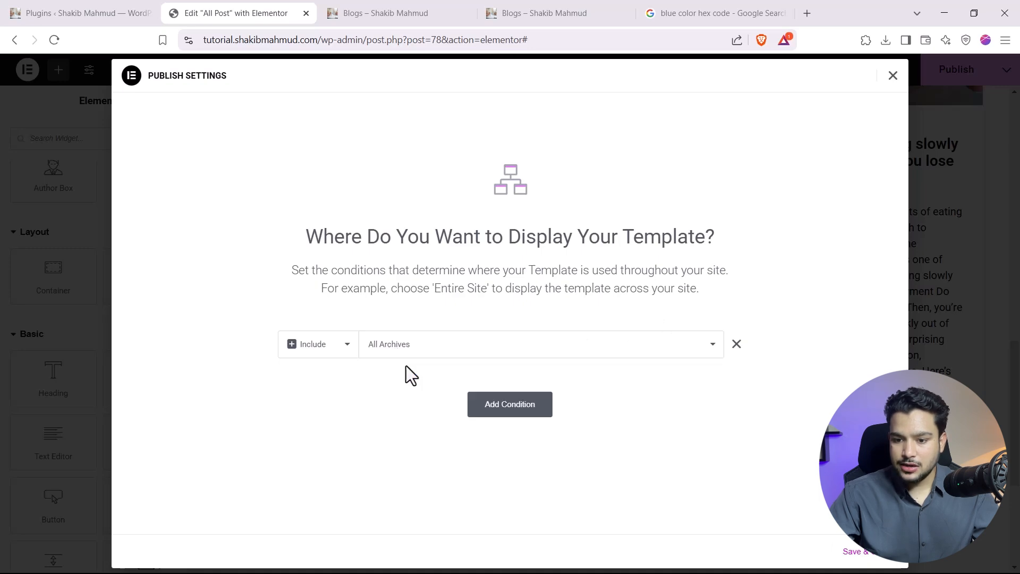
click(885, 556)
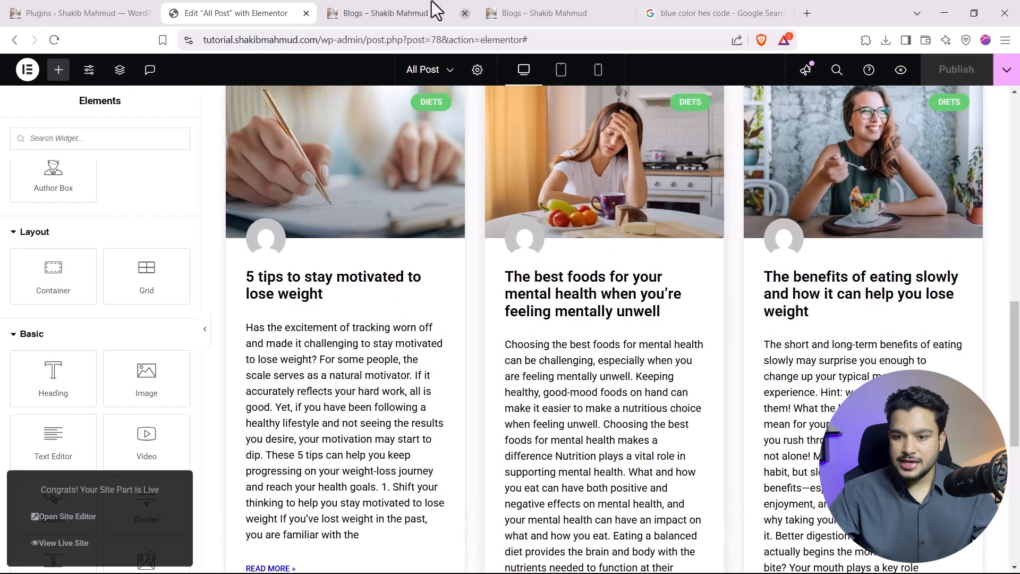
Switch to the live blog site, open the All Articles page and check its banner, post cards and footer.
click(430, 13)
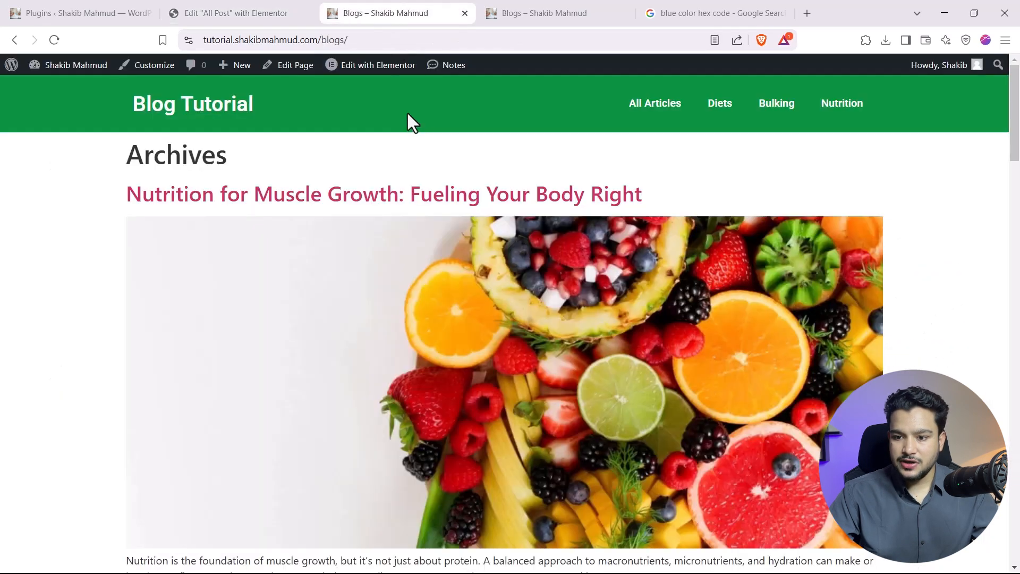
click(643, 114)
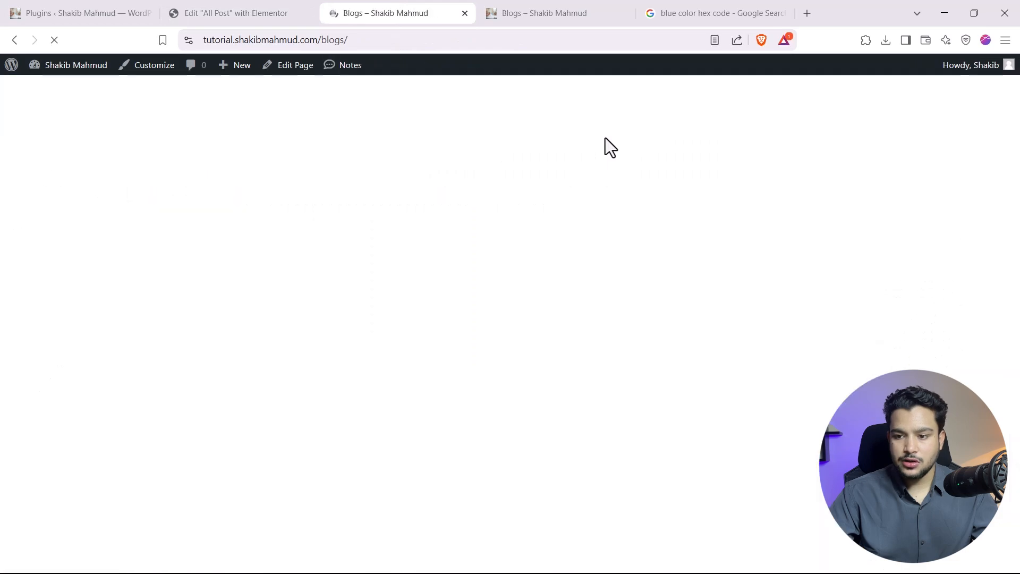
scroll(378, 425, down, 10)
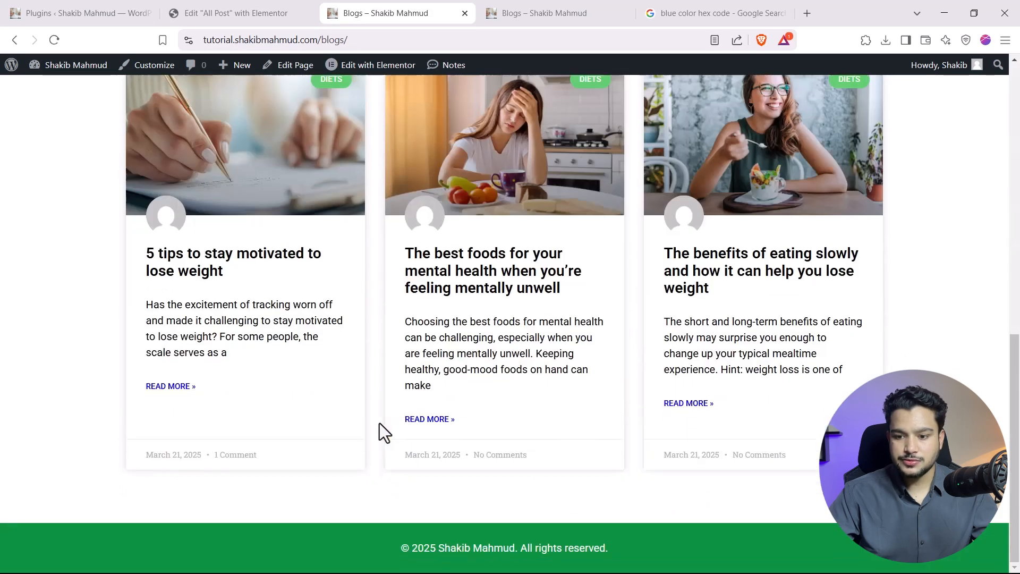
scroll(527, 436, up, 5)
scroll(531, 435, up, 6)
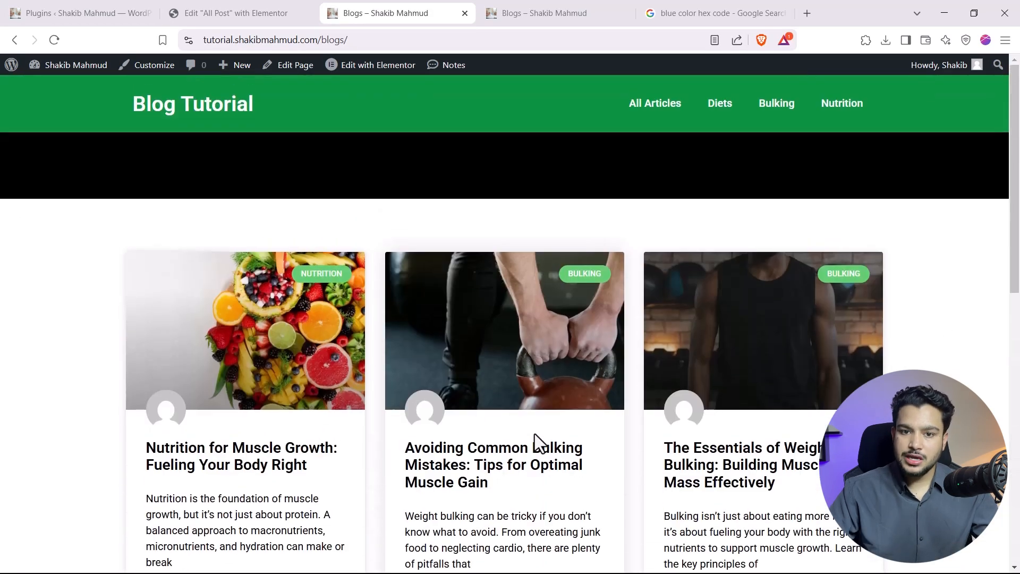